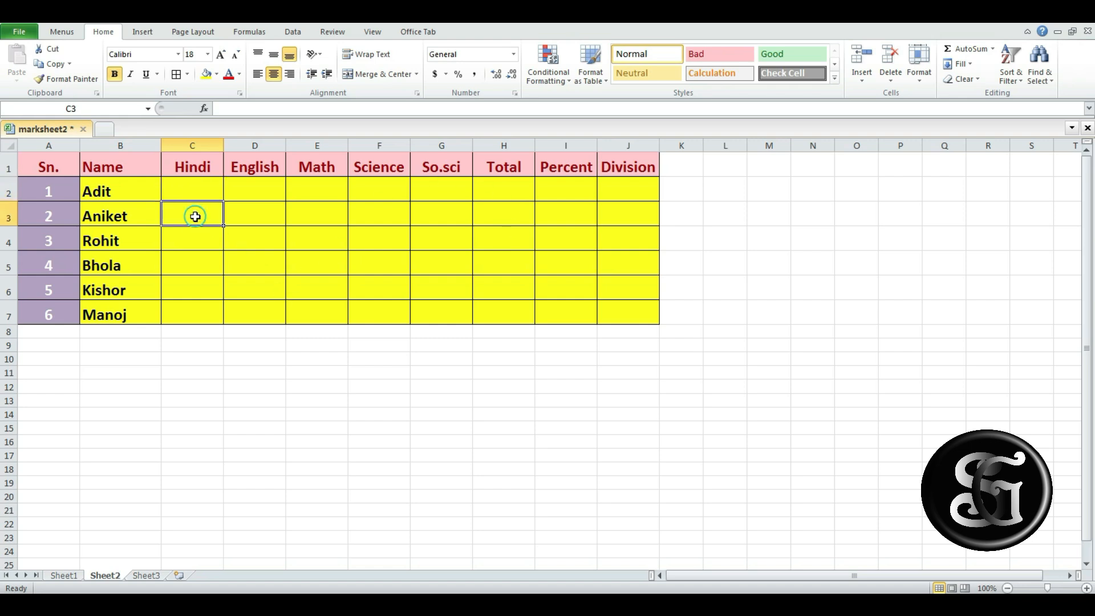
left_click(201, 190)
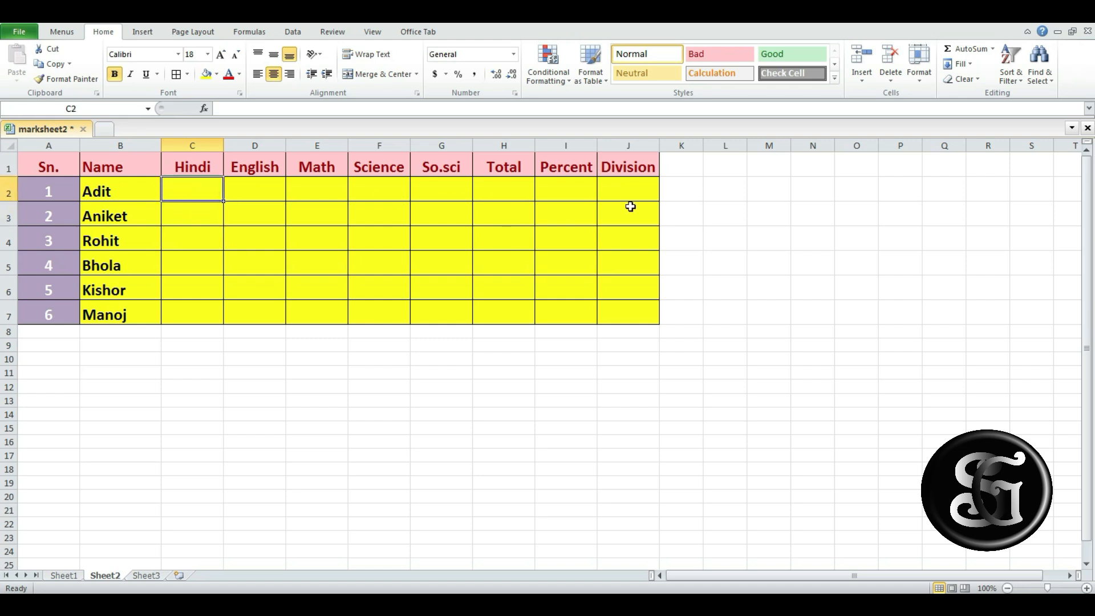
type("45")
key("Tab")
type("65")
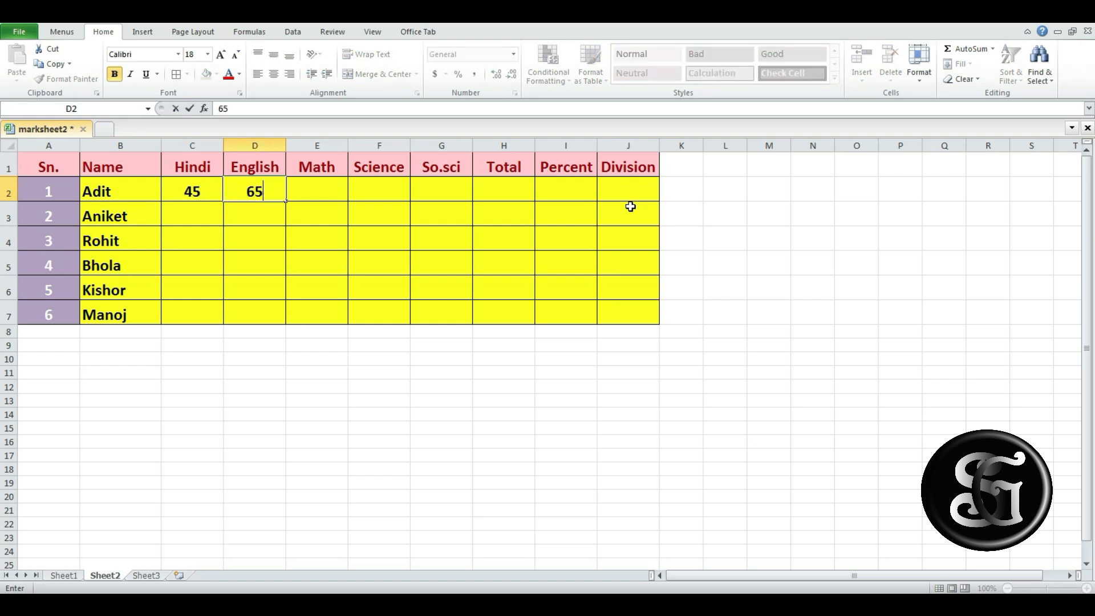
key("Tab")
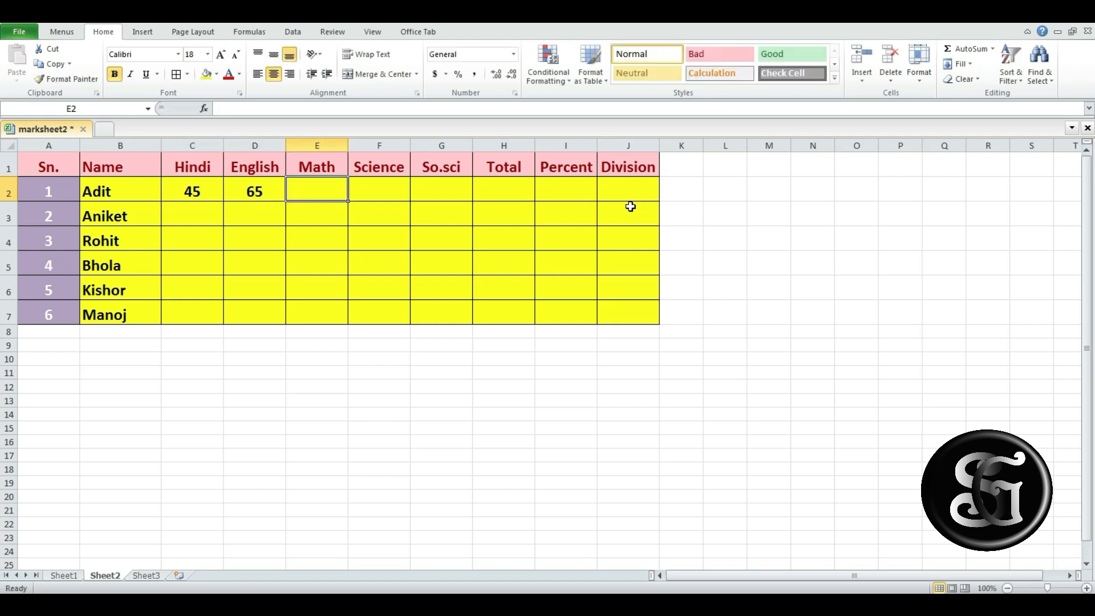
key("Left")
key("Left")
key("Delete")
left_click(201, 194)
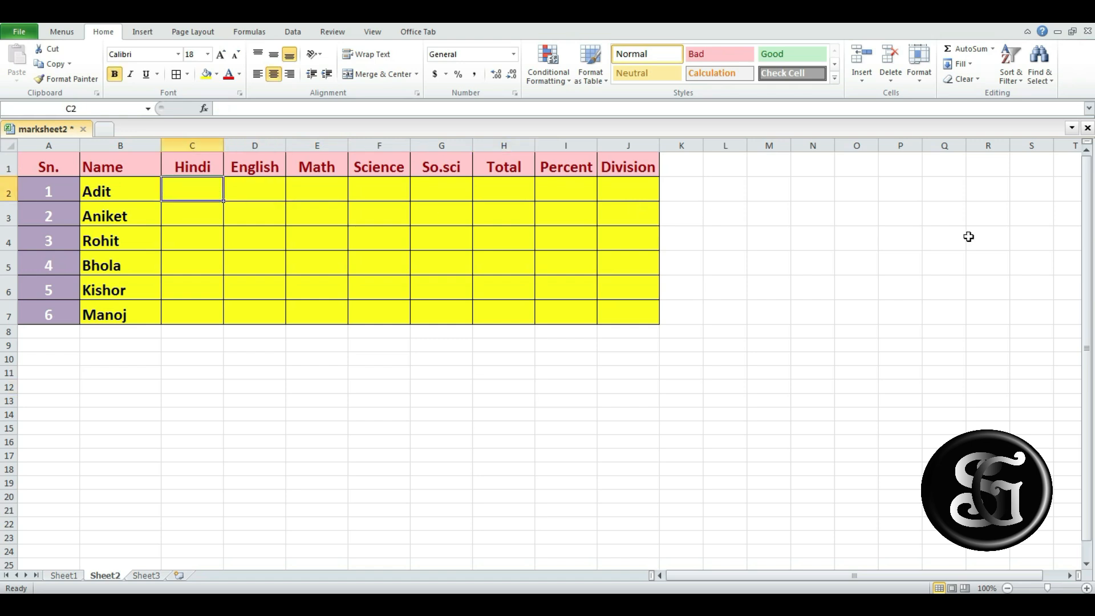
left_click(725, 415)
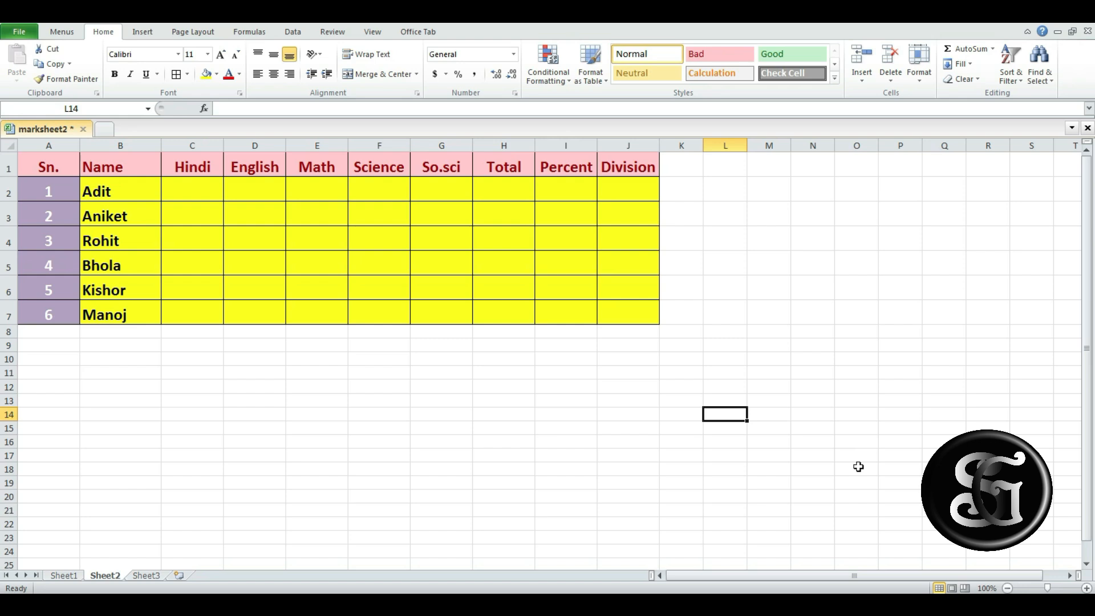
left_click(890, 485)
Step: Fill all the subject mark cells, C2:G7, with random marks using =RANDBETWEEN(33,90)
left_click_drag(195, 186, 434, 307)
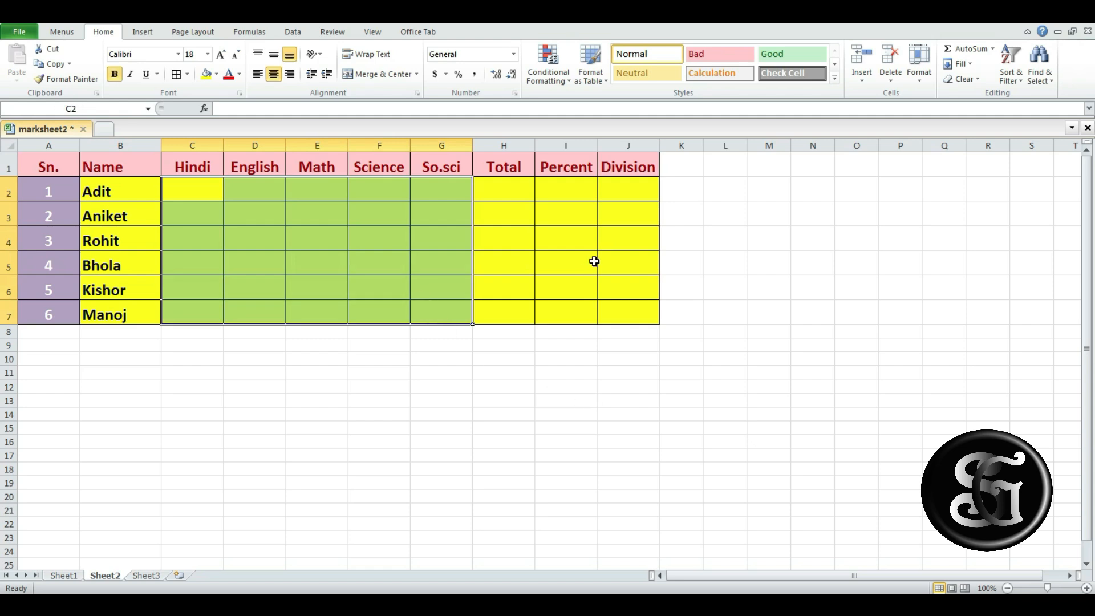
type("=ran")
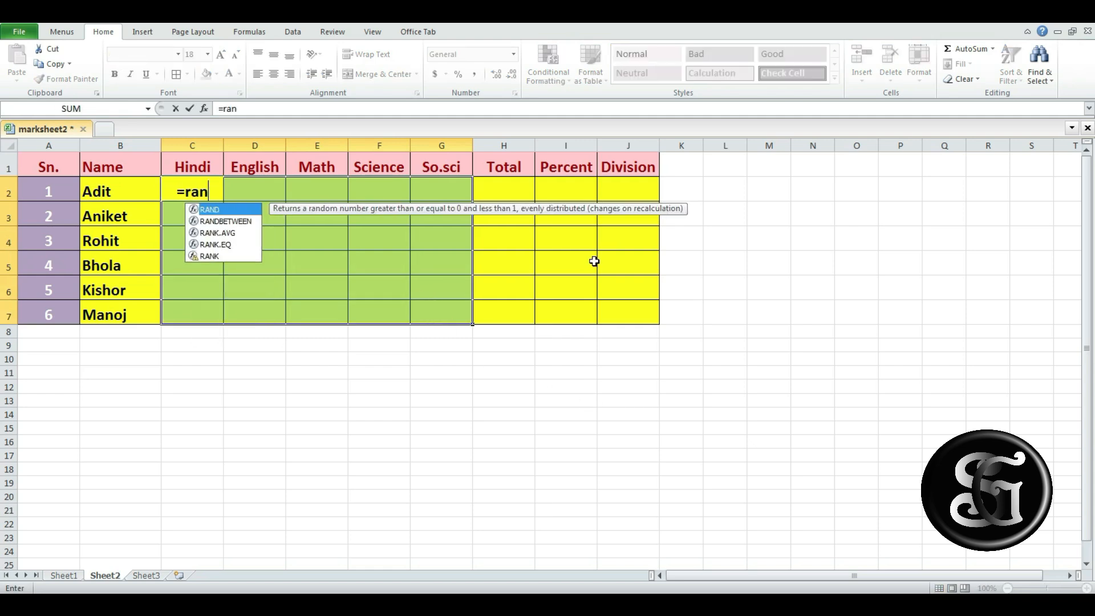
type("dbet")
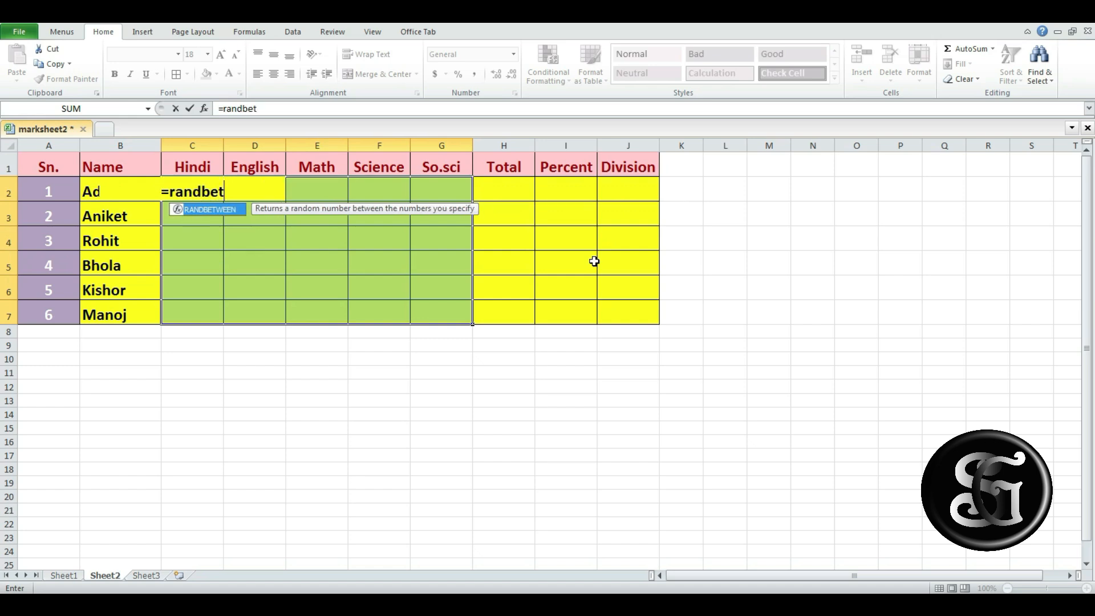
type("ween")
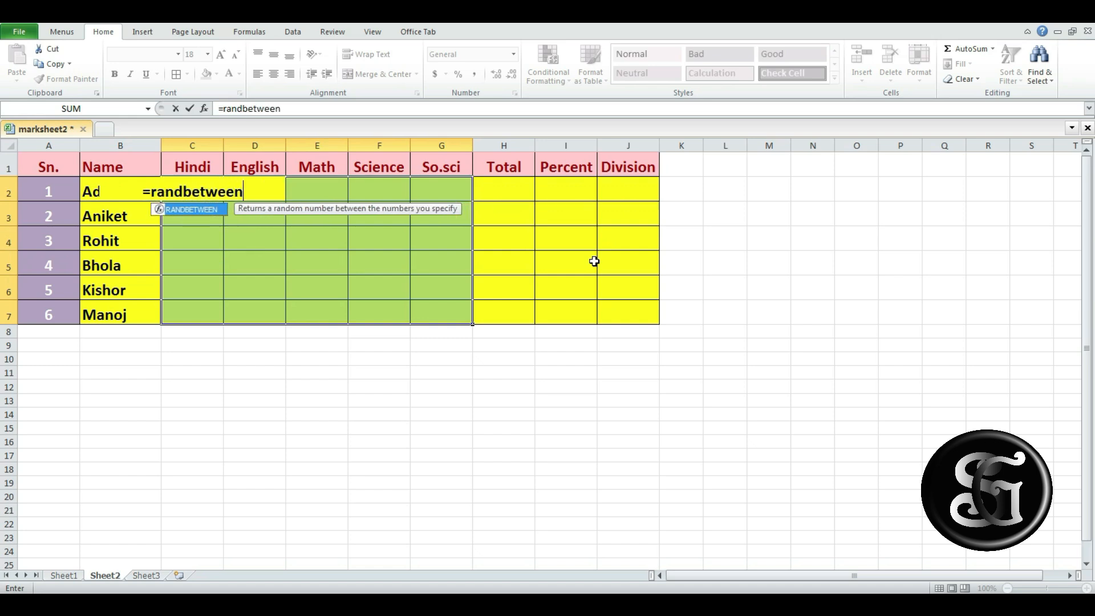
type("(33,")
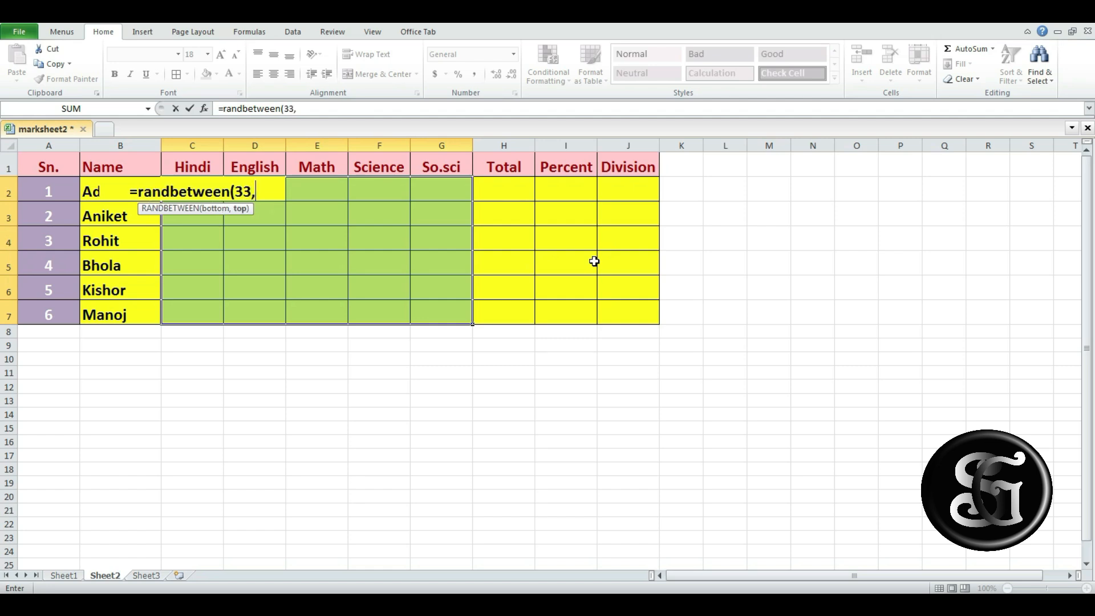
type("90")
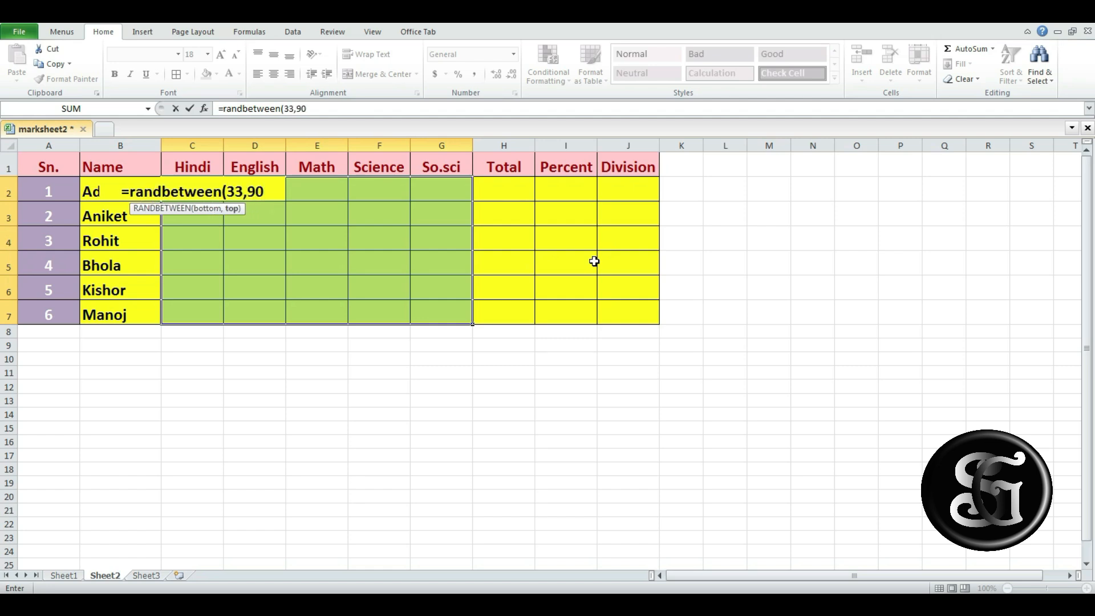
type(")")
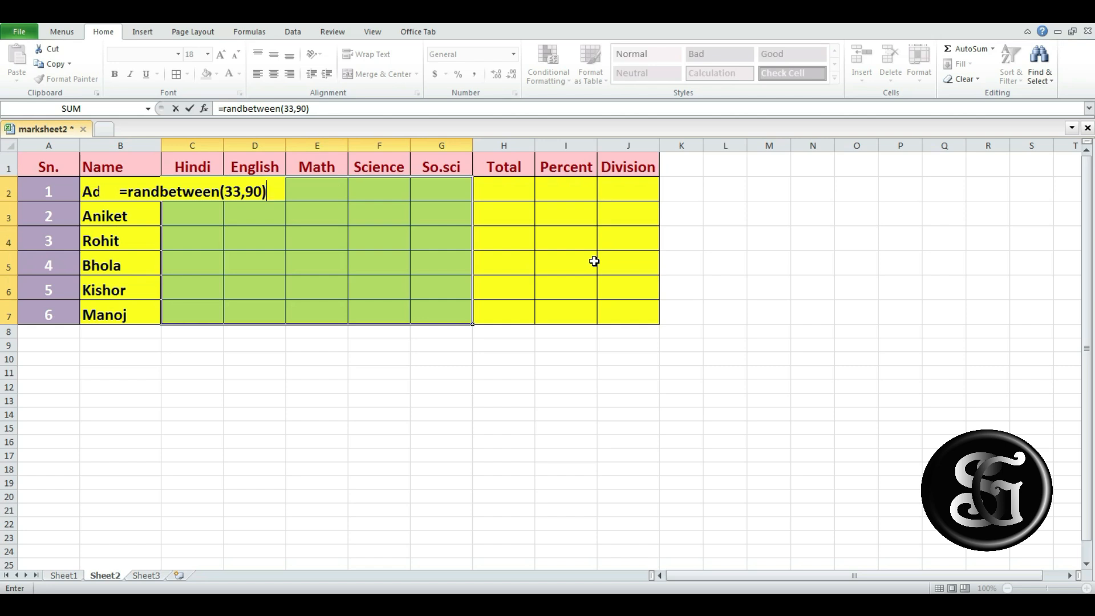
key("ctrl+Return")
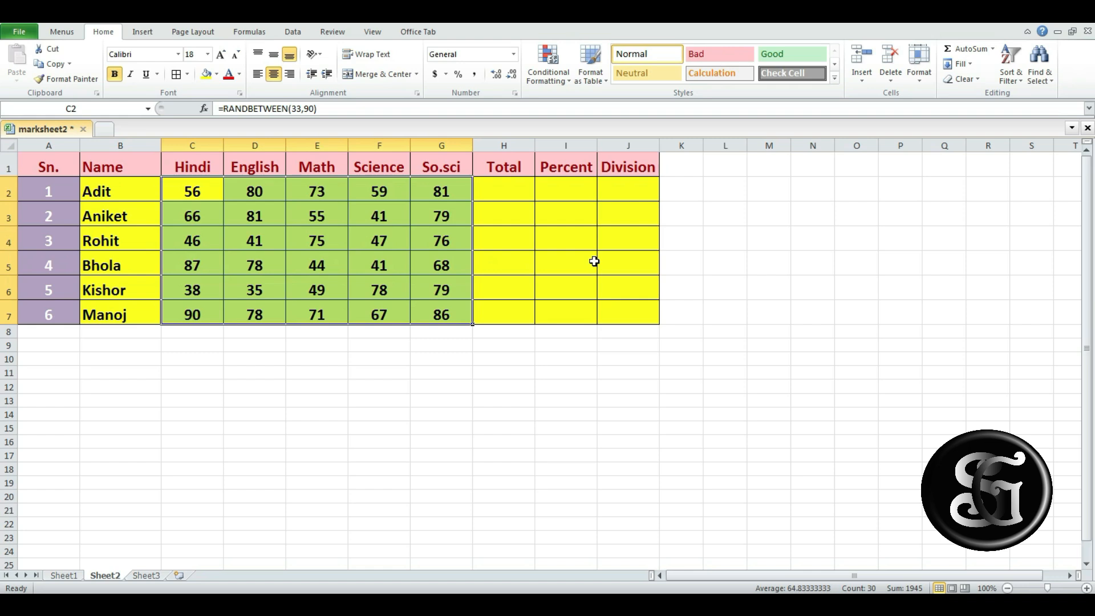
Step: Overwrite the English mark in D4 with 50
left_click(261, 242)
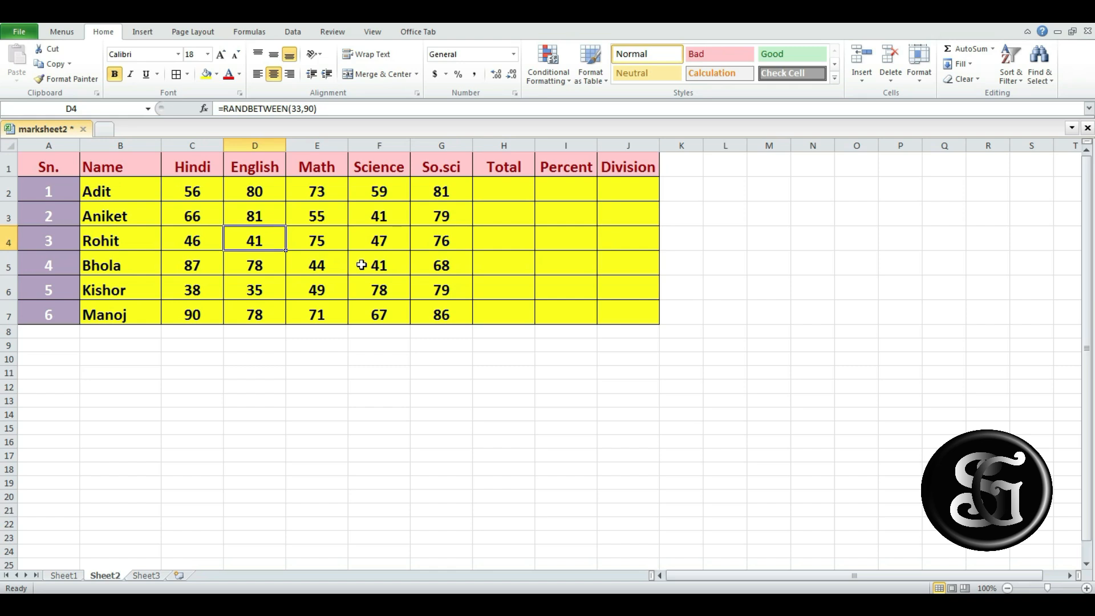
type("50")
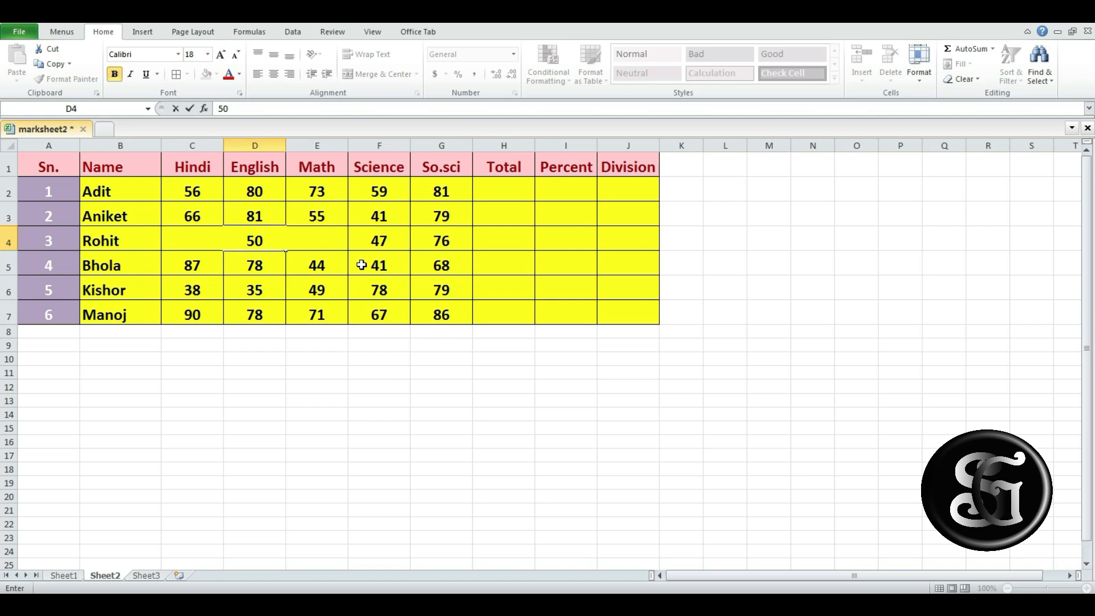
key("Tab")
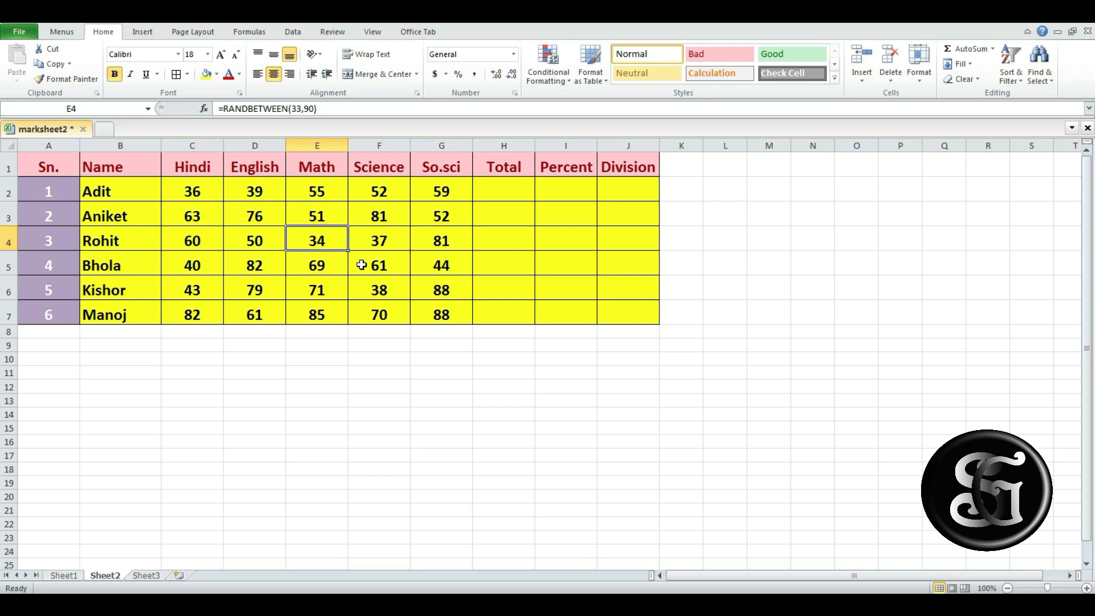
Step: Copy the marks in C2:G7 and paste them back over the same range as values only
left_click_drag(197, 189, 427, 309)
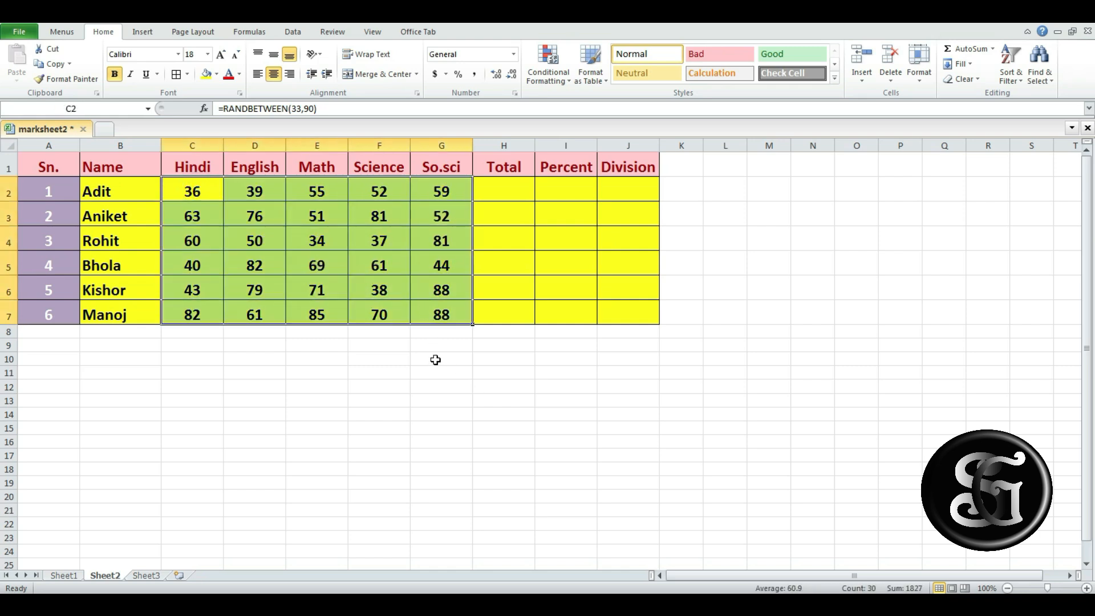
key("ctrl+c")
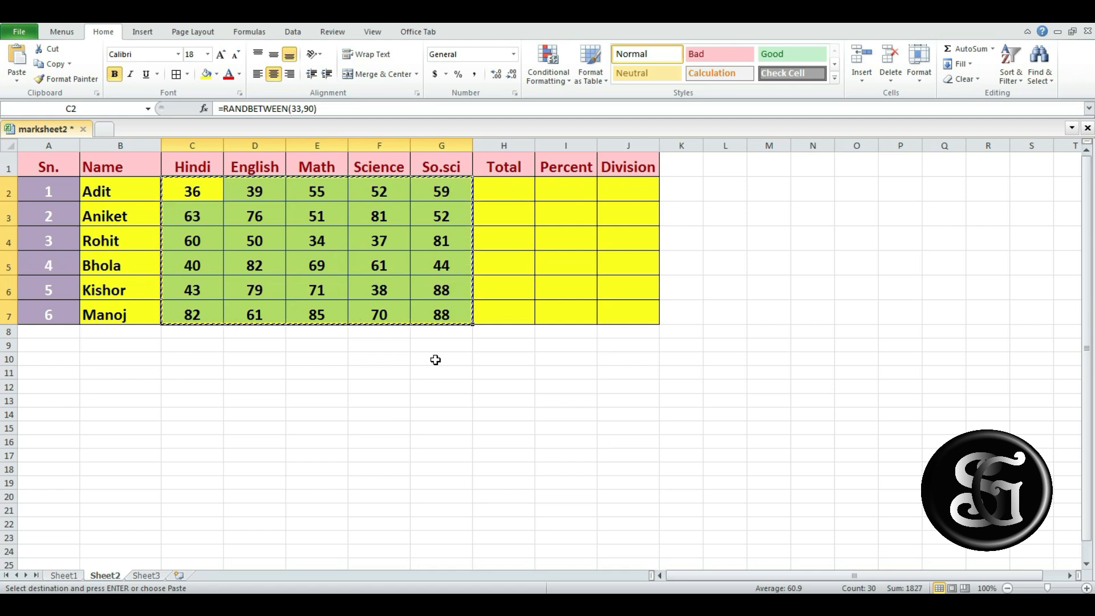
right_click(317, 238)
mouse_move(366, 309)
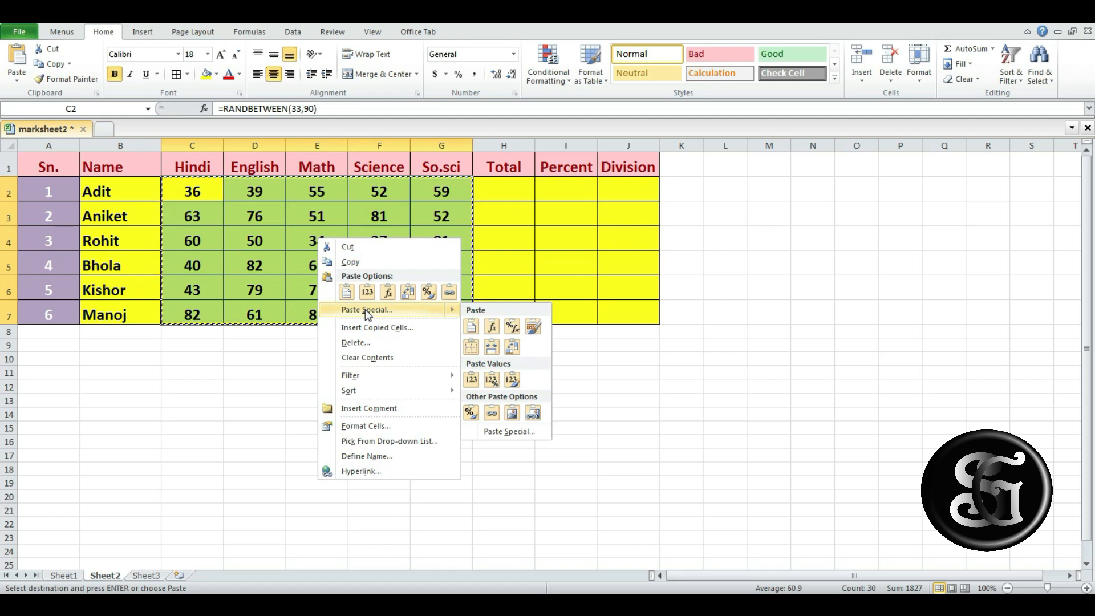
left_click(368, 293)
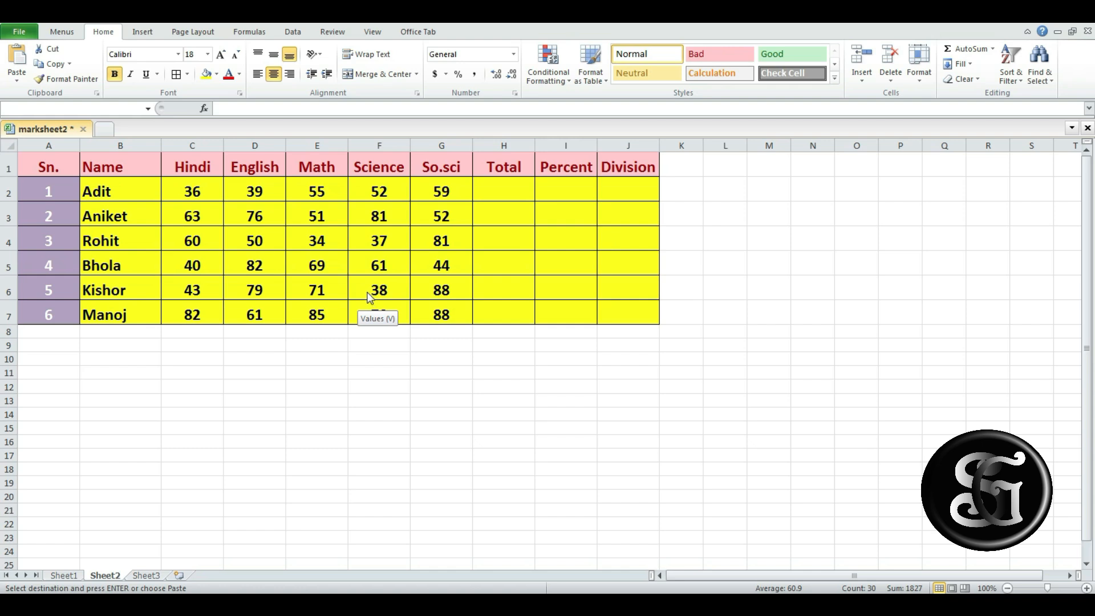
left_click(367, 292)
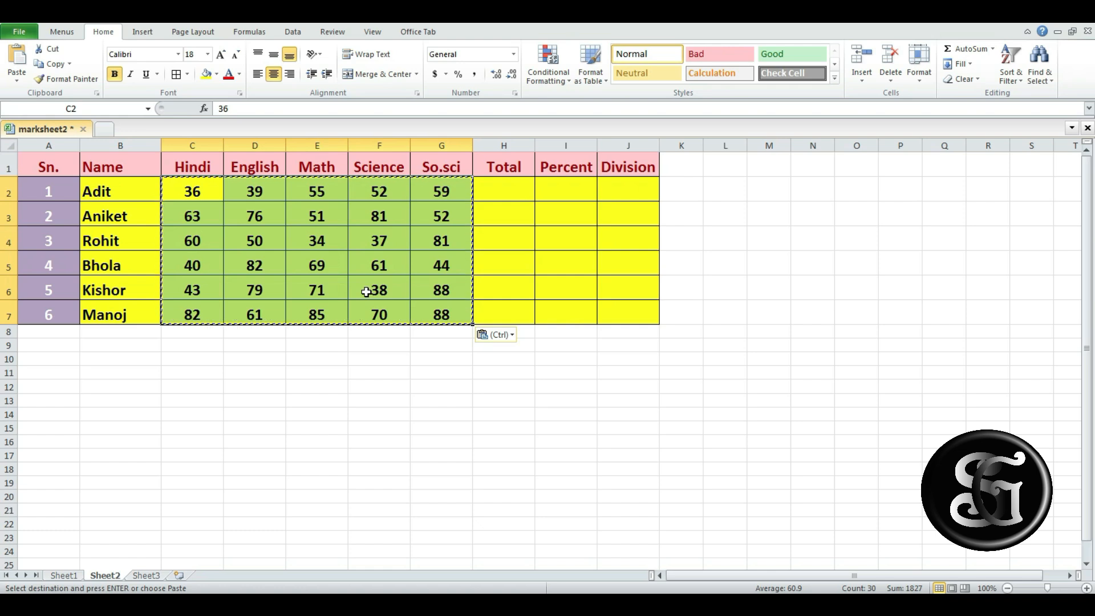
left_click(440, 383)
key("Escape")
Step: Change the Math mark in E5 to 34
left_click(318, 267)
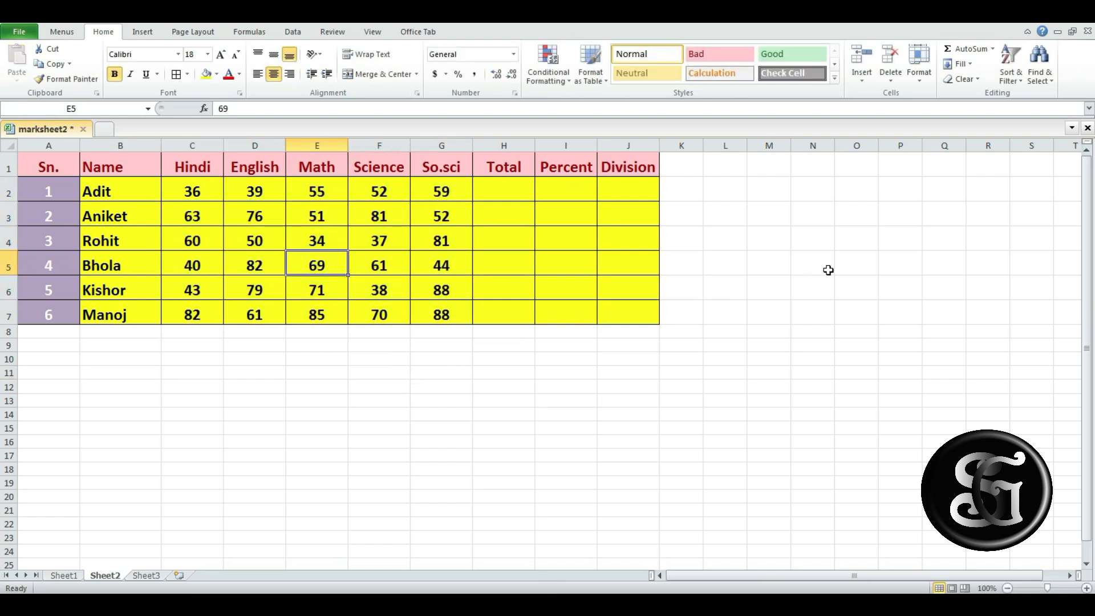
type("3")
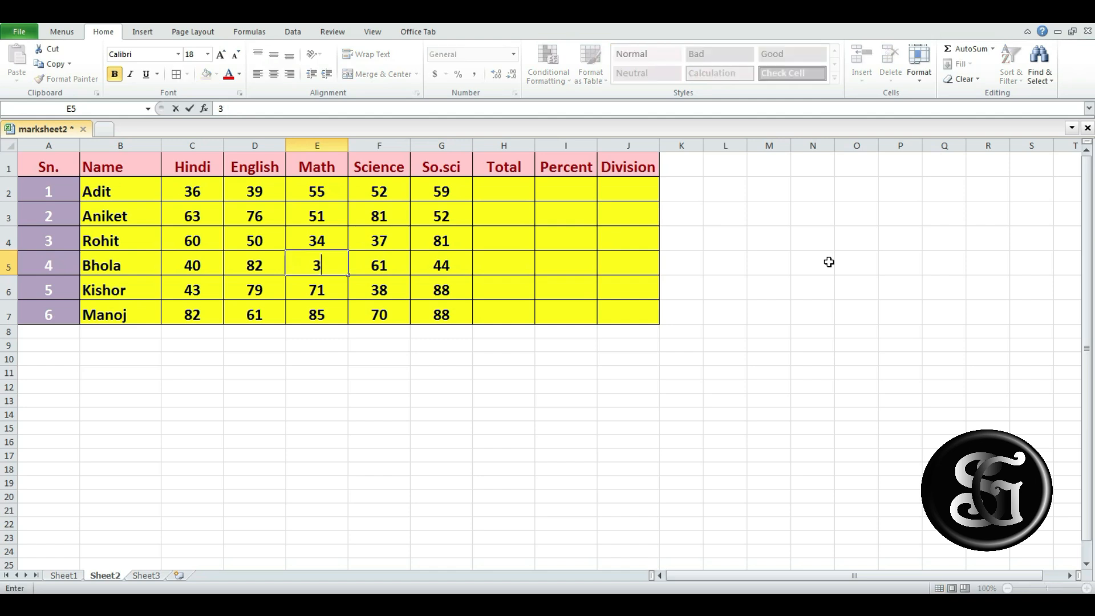
type("4")
key("Tab")
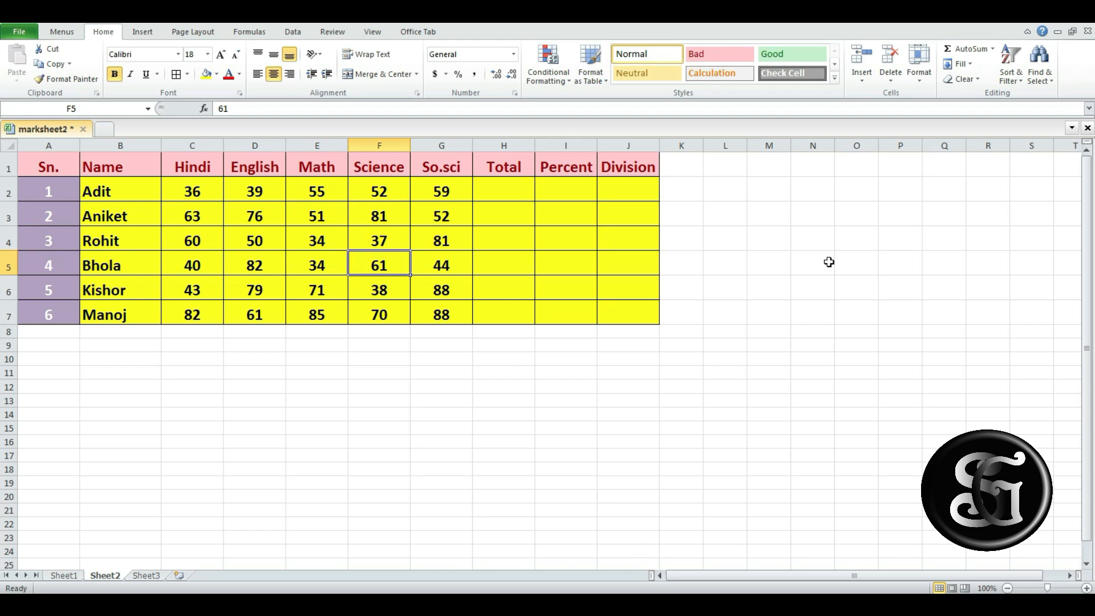
left_click(512, 371)
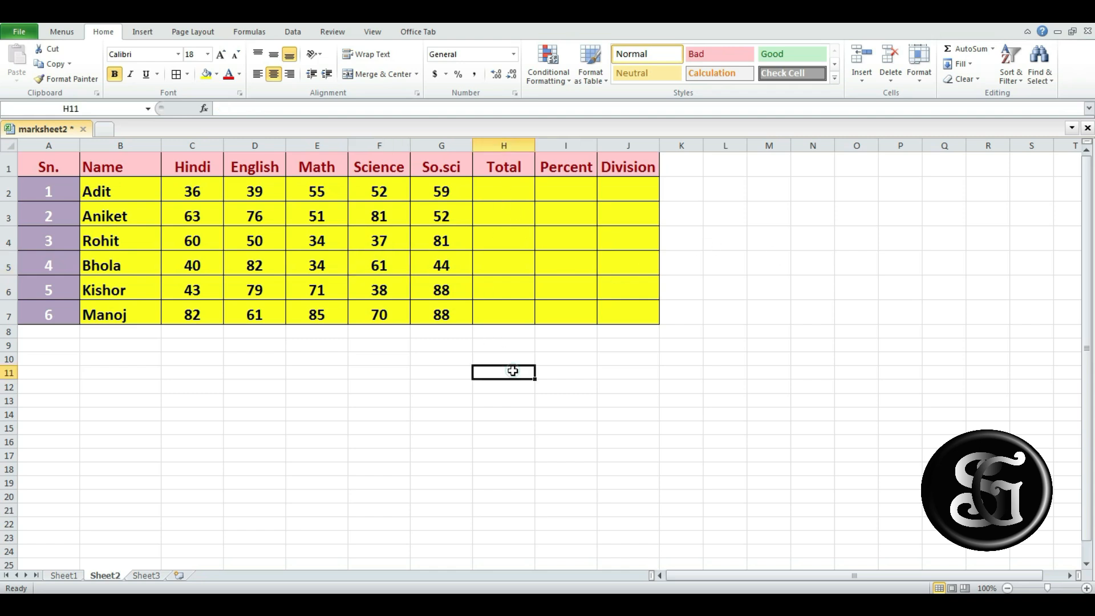
Step: Total the first student's marks in H2 with =SUM(C2:G2) and fill the formula down through H7
left_click(509, 194)
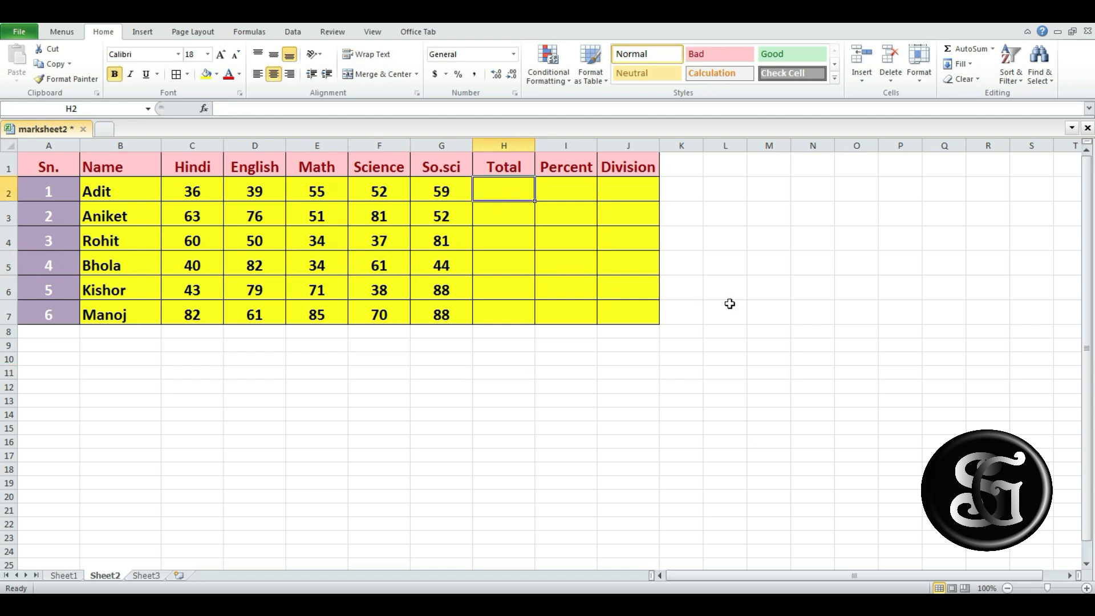
type("=")
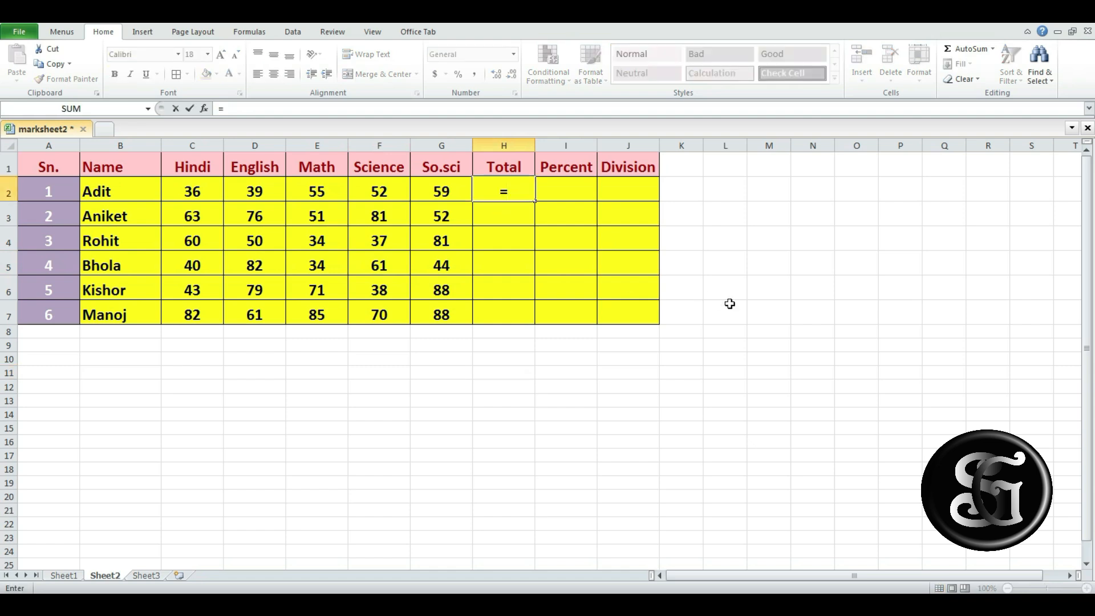
type("sum(")
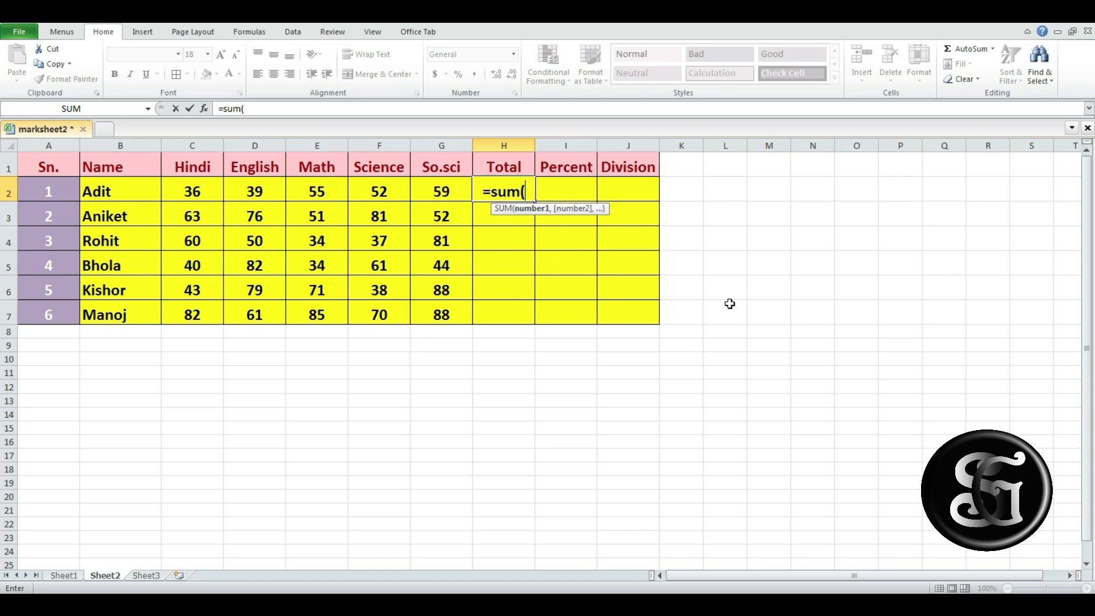
left_click_drag(199, 188, 430, 196)
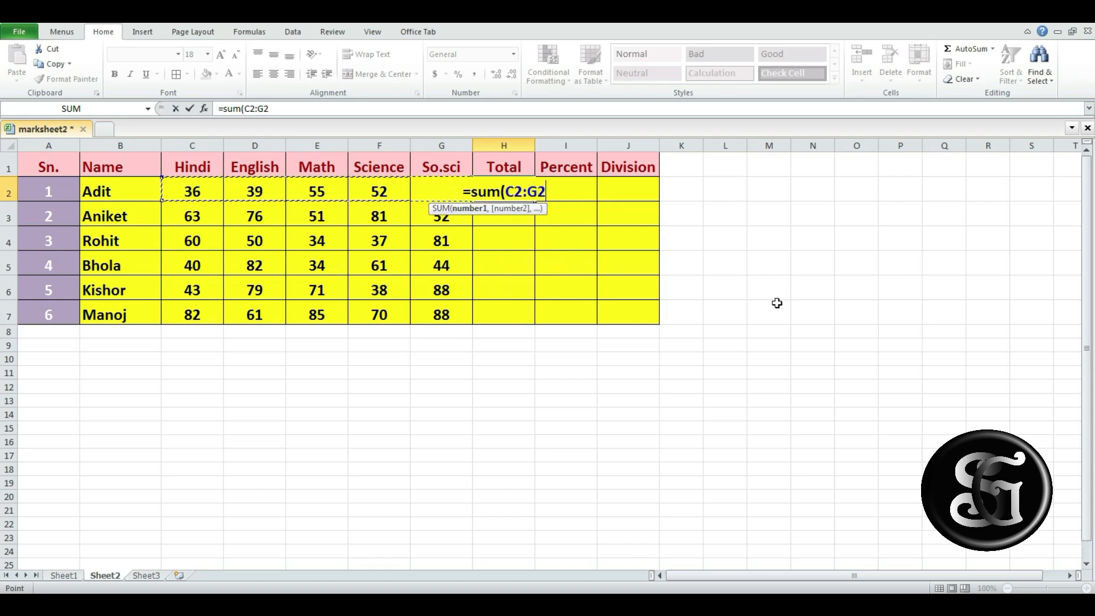
type(")")
key("Return")
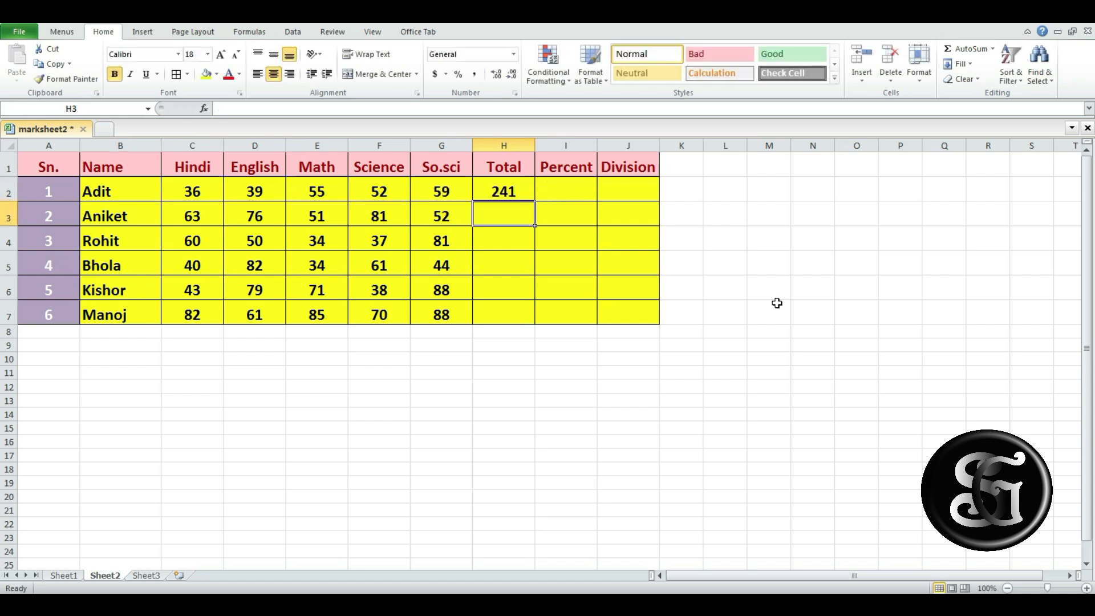
left_click(514, 191)
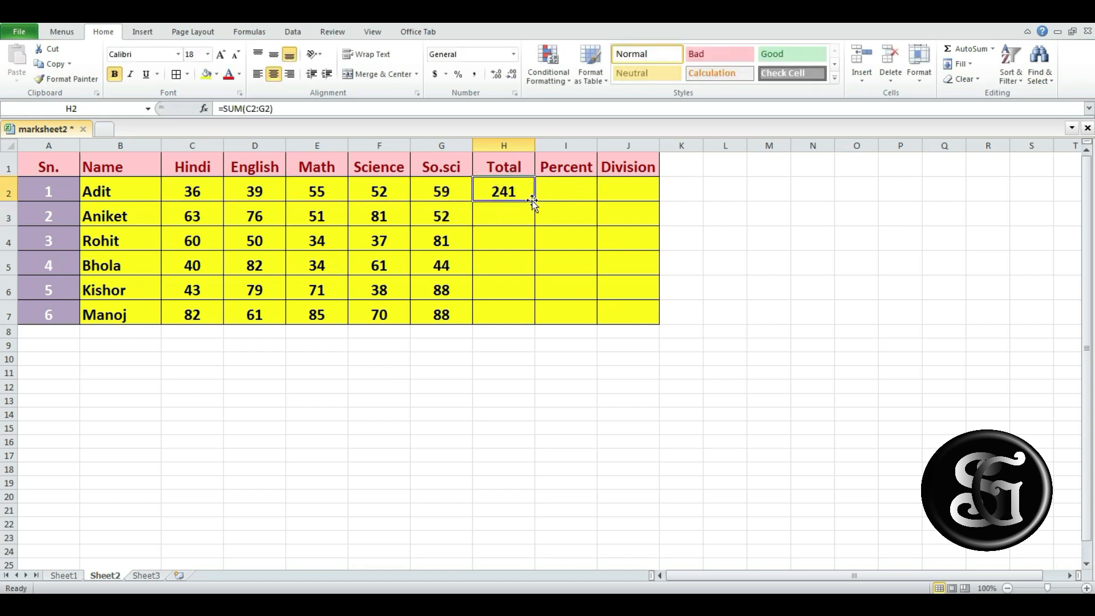
double_click(536, 202)
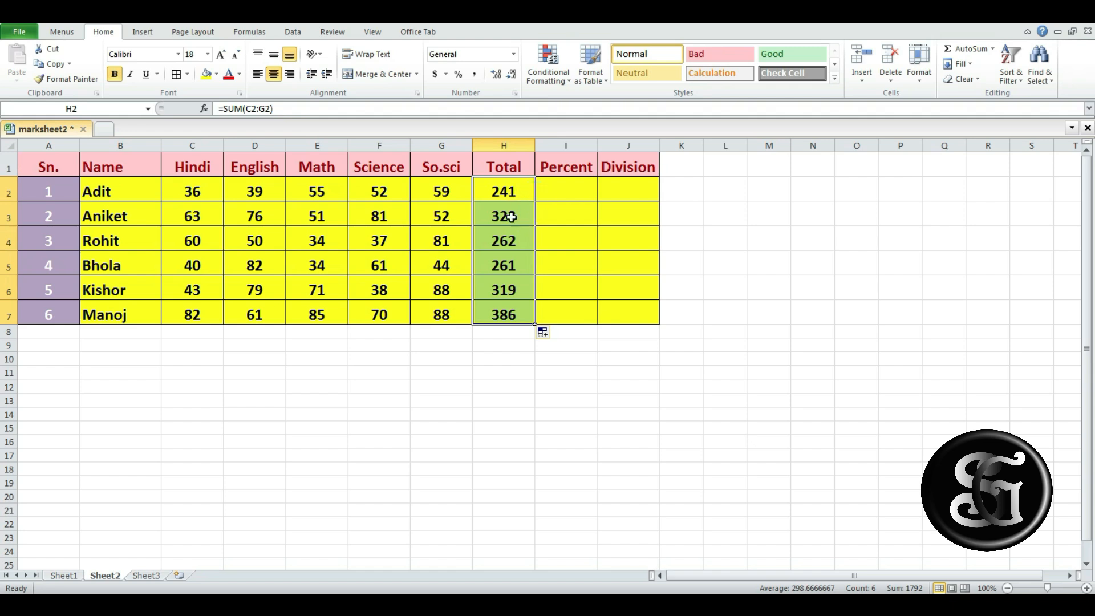
Step: Clear the totals from H2:H7
left_click(627, 374)
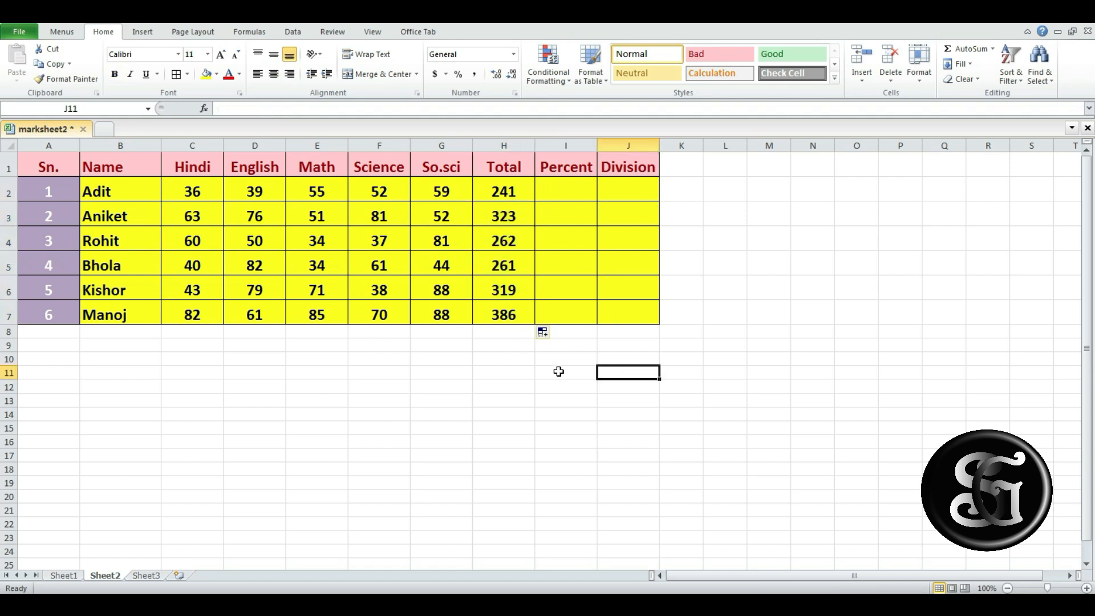
left_click_drag(504, 191, 523, 311)
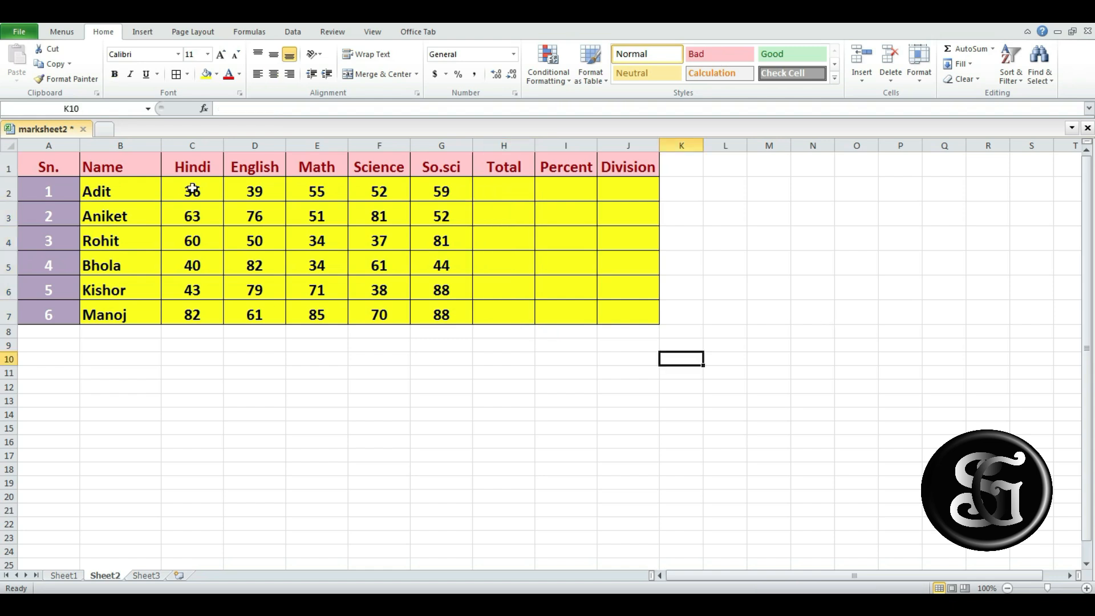
Step: AutoSum every student's marks at once over C2:H7 to place the totals in H2:H7
left_click_drag(191, 190, 514, 314)
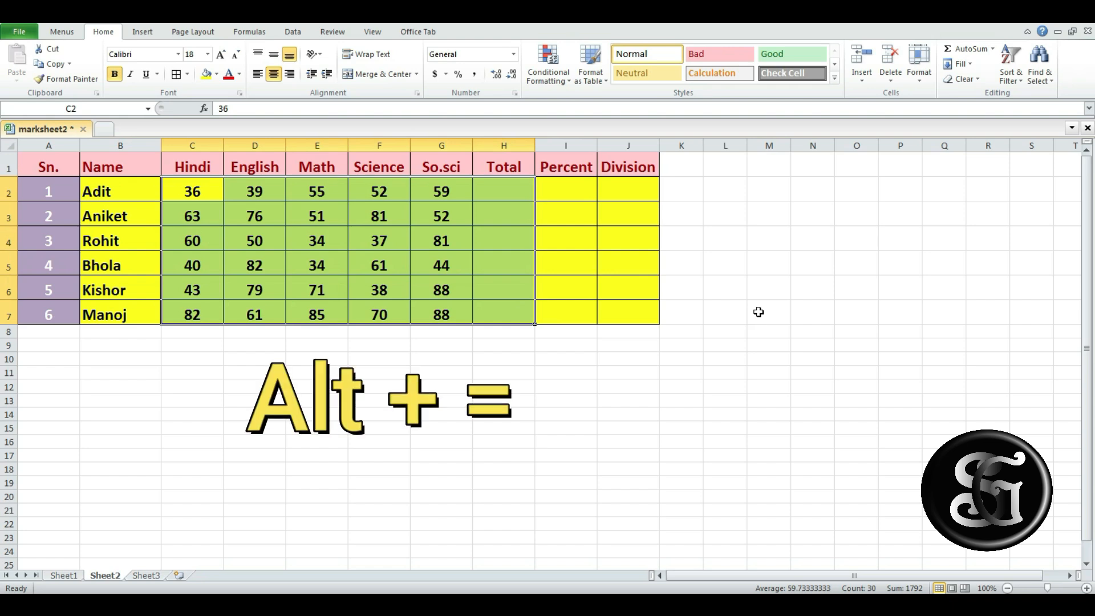
key("alt+equal")
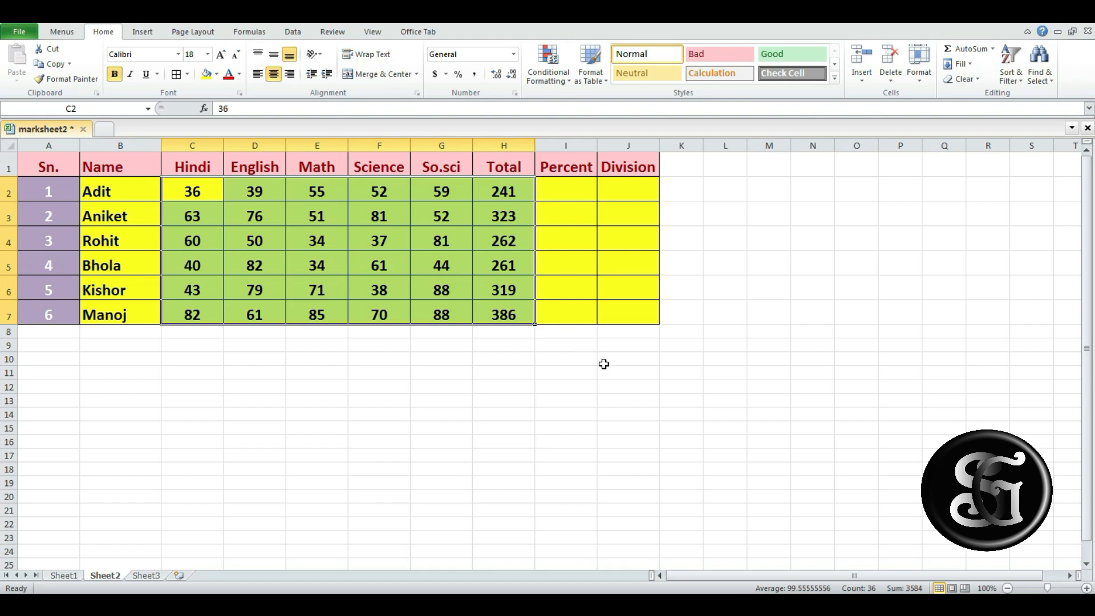
Step: Calculate the first student's percentage in I2 with =H2*100/500 and fill the formula down through I7
left_click(570, 198)
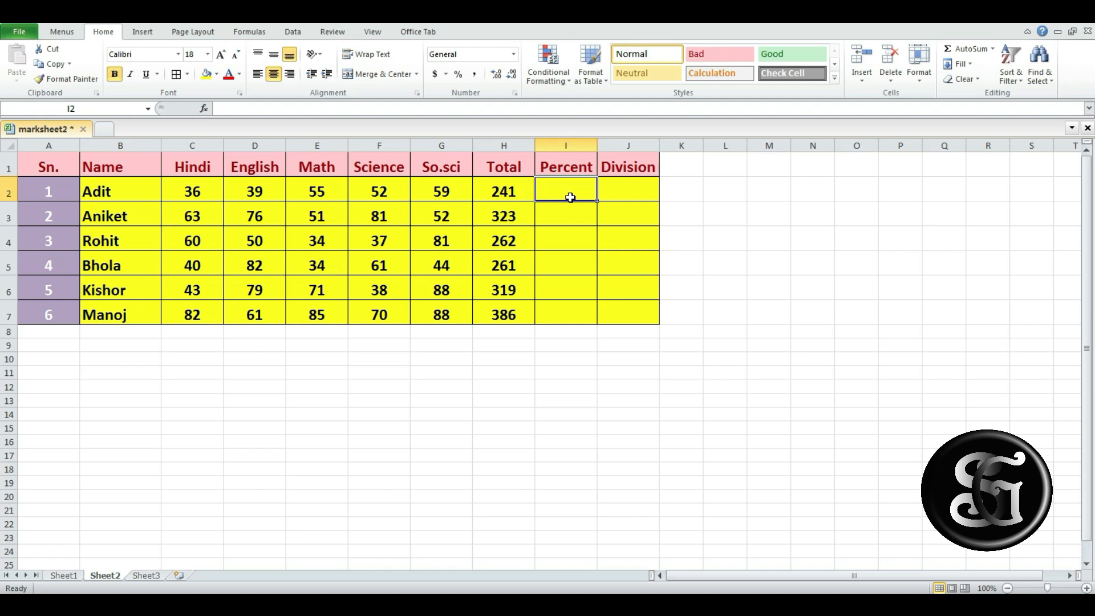
type("=")
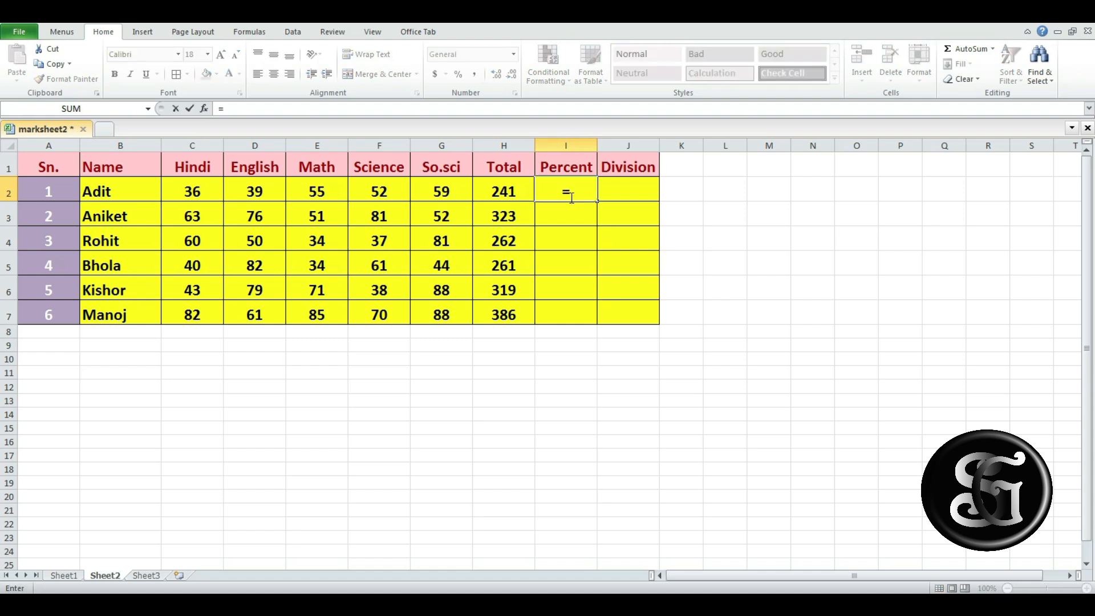
left_click(501, 190)
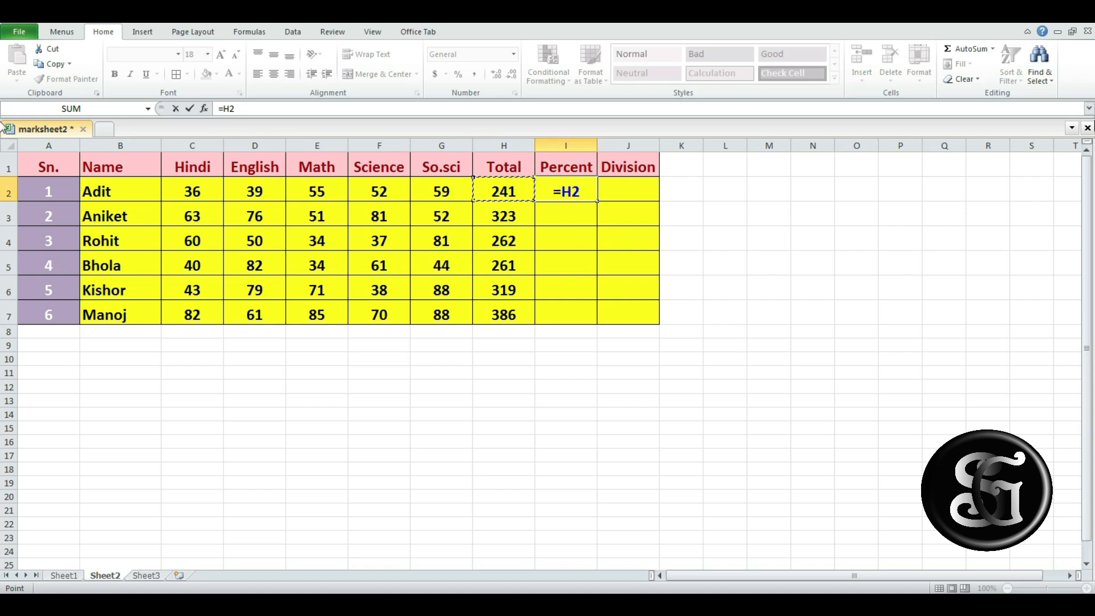
type("*100/")
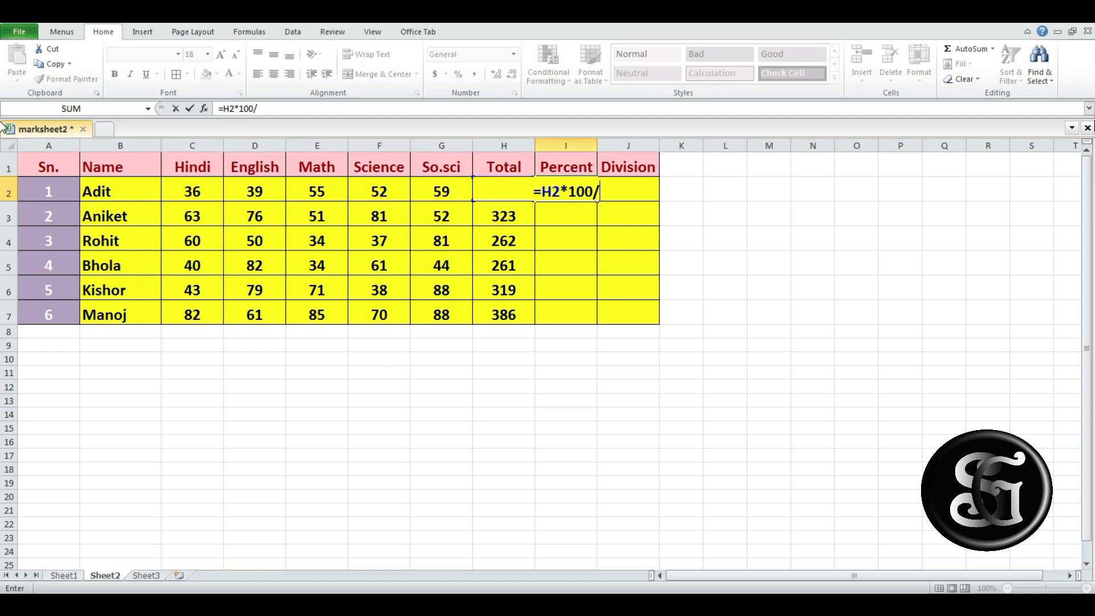
type("500")
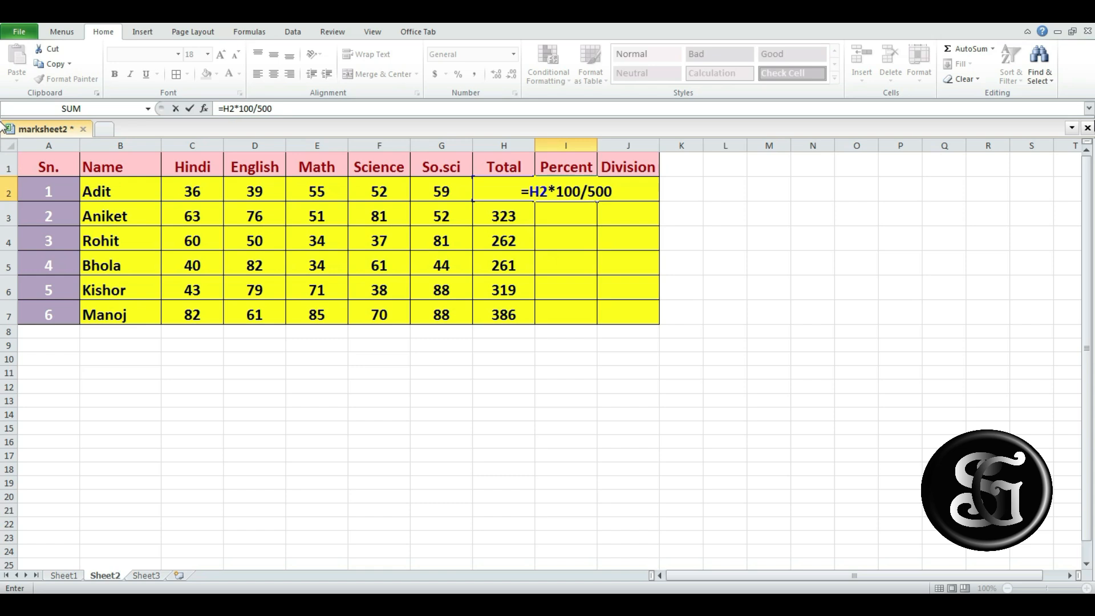
key("Return")
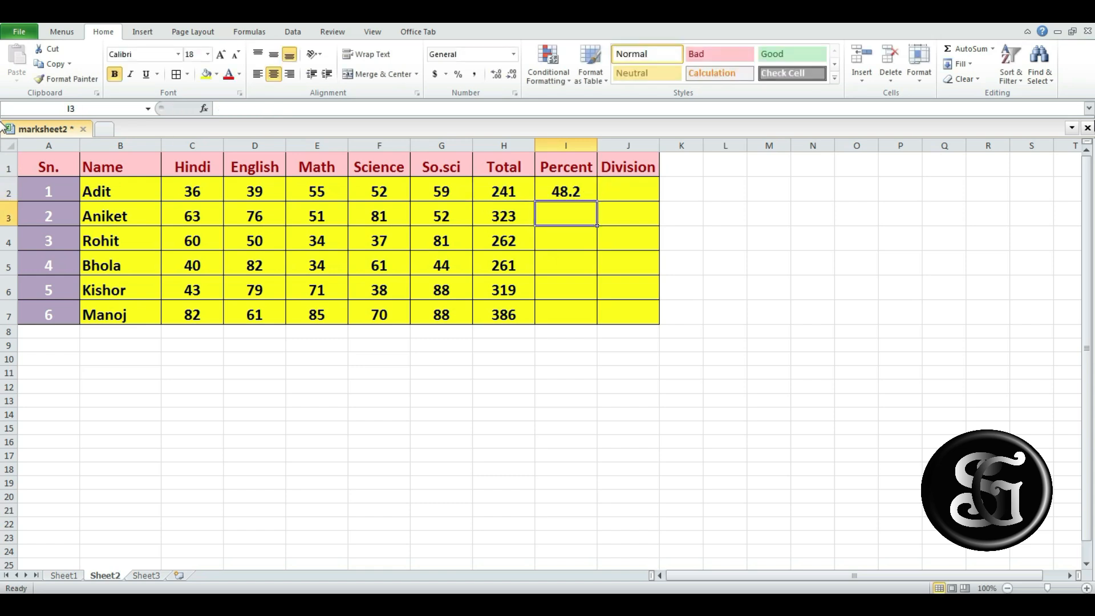
left_click(567, 188)
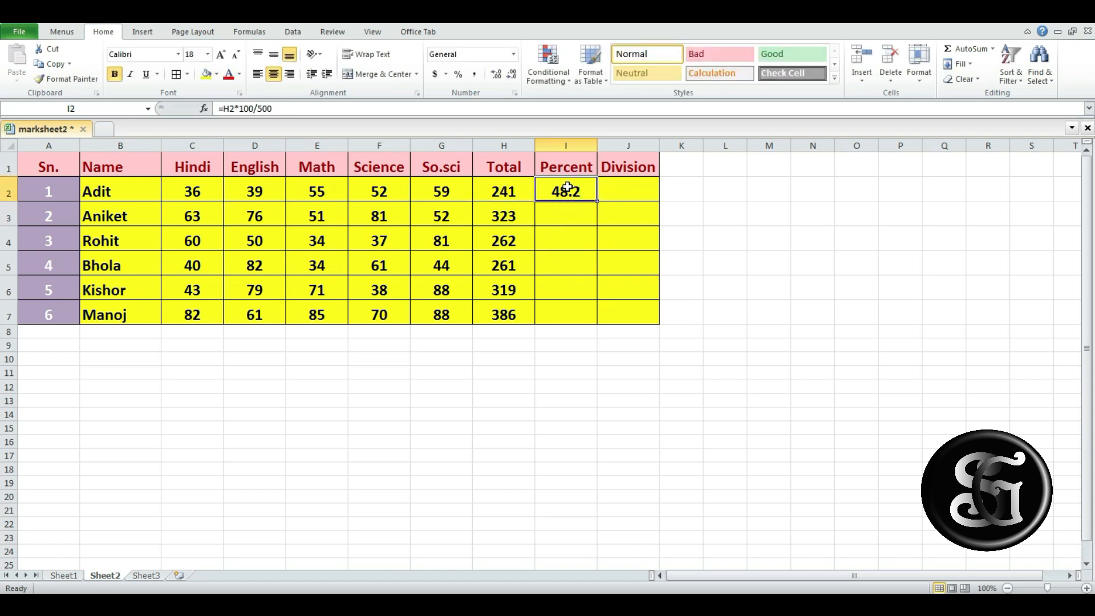
double_click(598, 202)
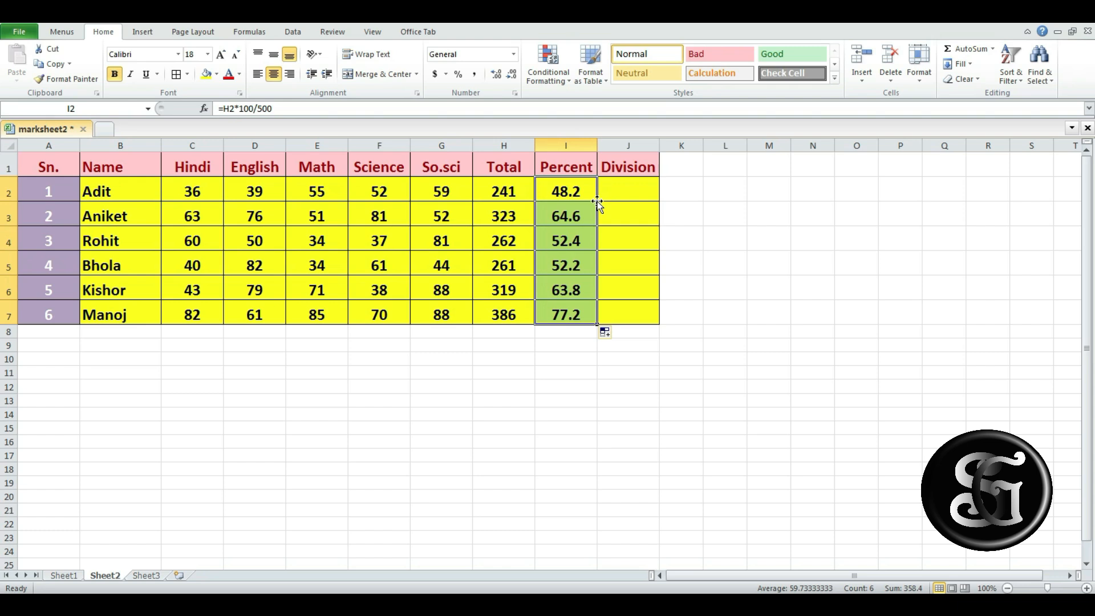
Step: Begin the Division formula in J2 with an IF test that returns "merit" when I2>=80
left_click(642, 189)
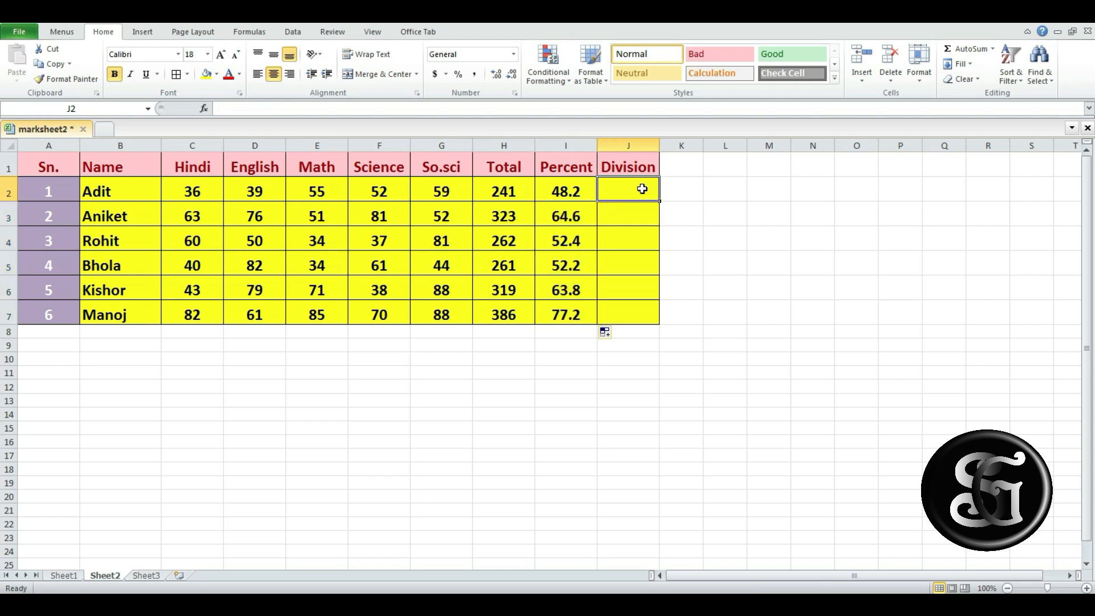
left_click(638, 220)
left_click(637, 195)
type("=if(")
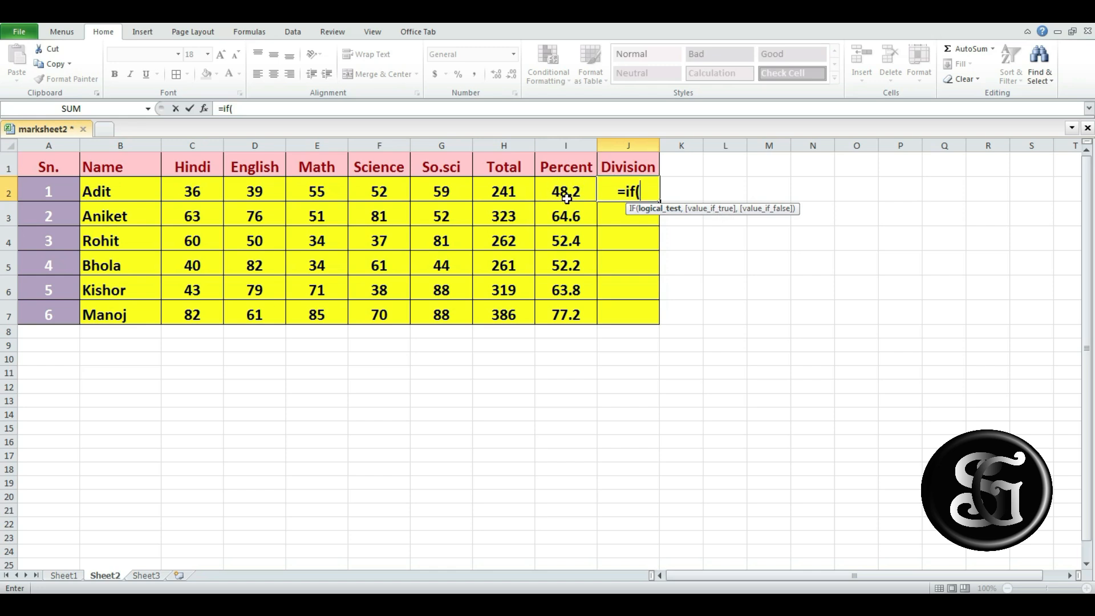
left_click(572, 190)
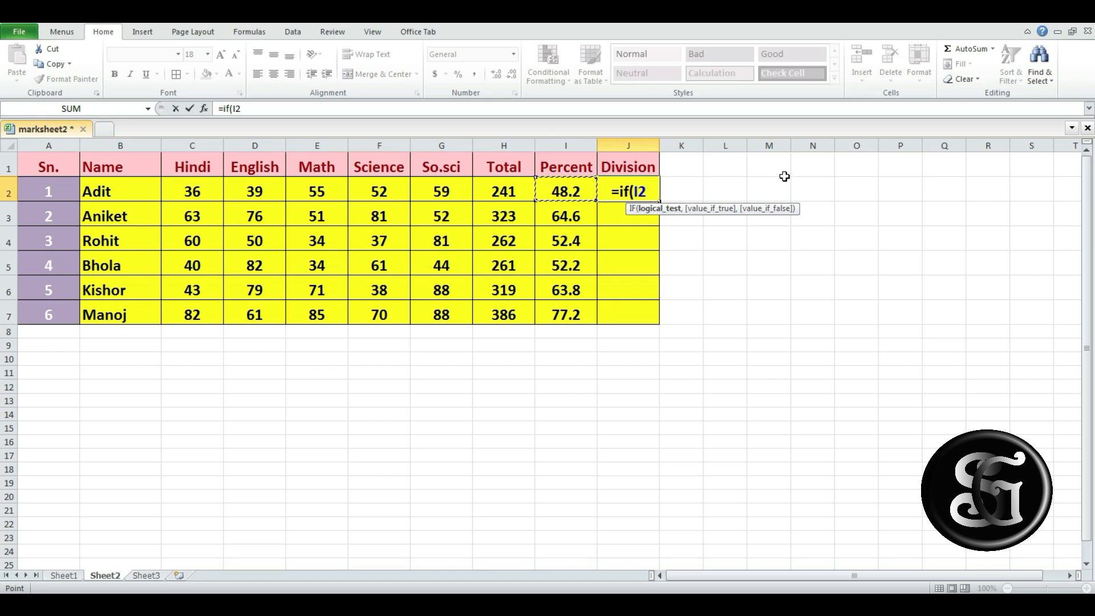
type(">")
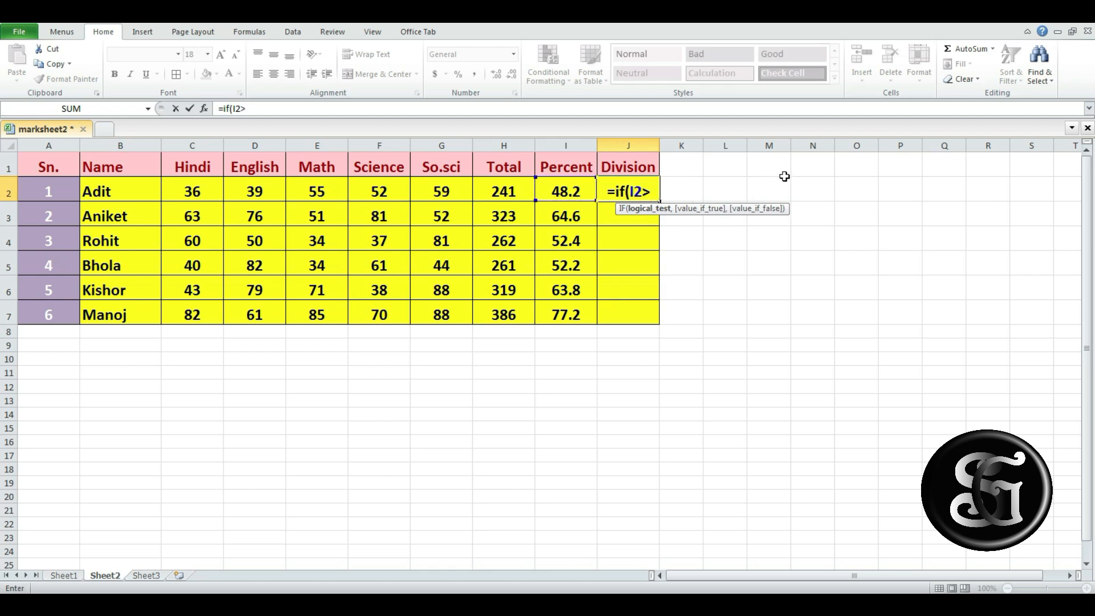
type("=80,\"me")
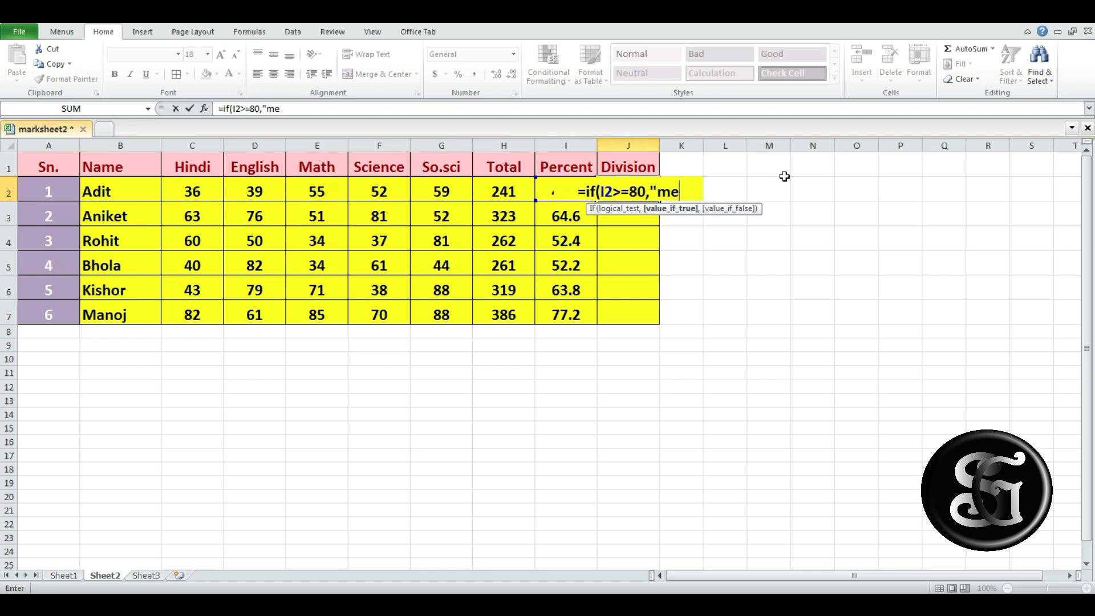
type("rit")
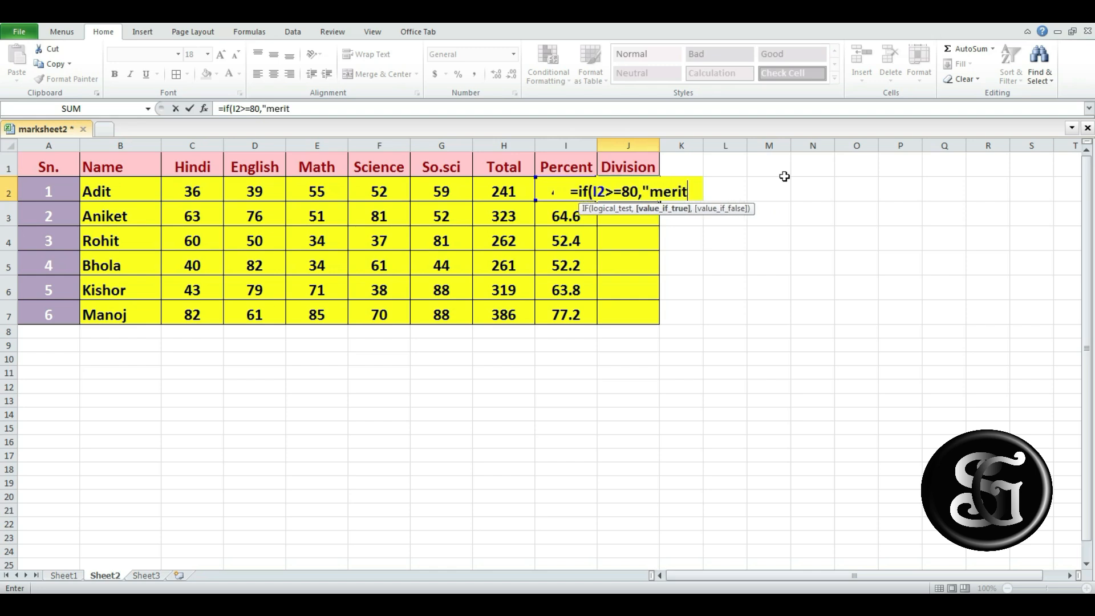
type("\",")
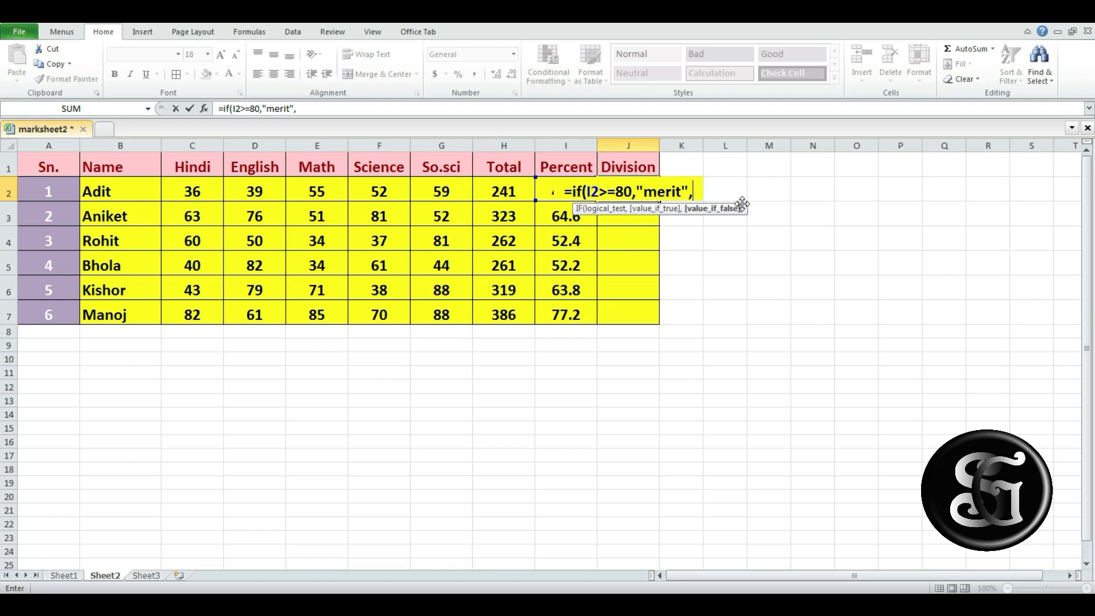
Step: Nest a second IF in the J2 formula that returns "first" when I2>=60
type("if")
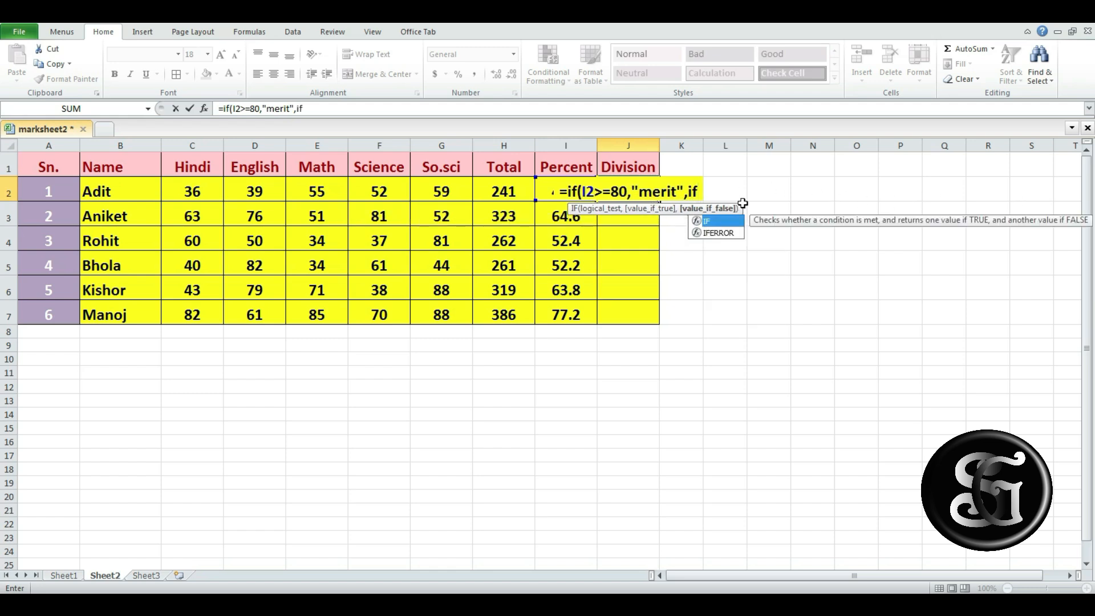
type("(i2")
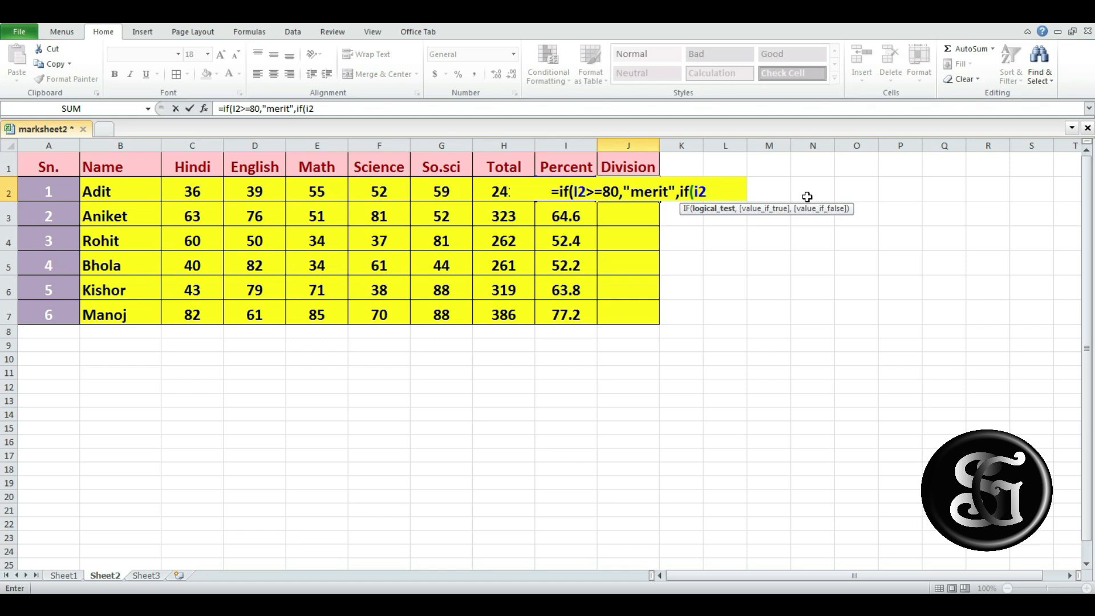
type(">=")
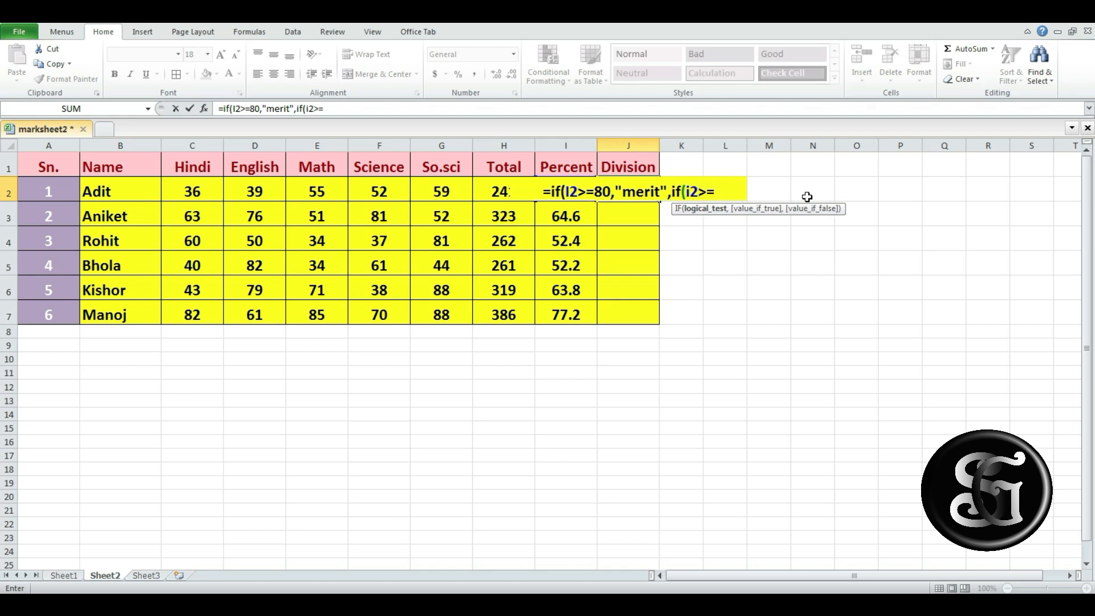
type("60,\"")
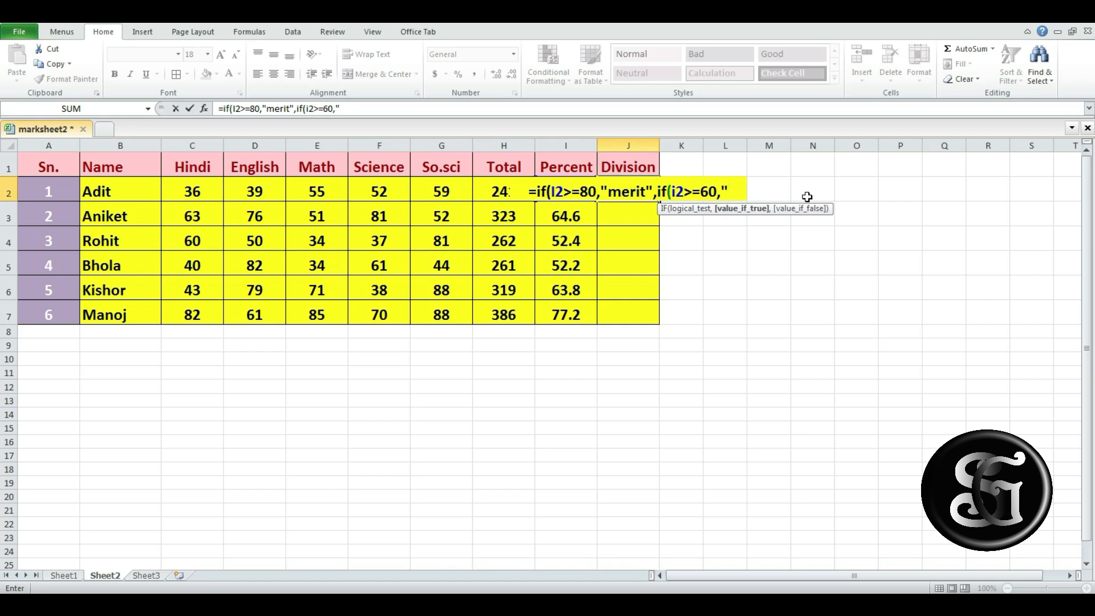
type("fir")
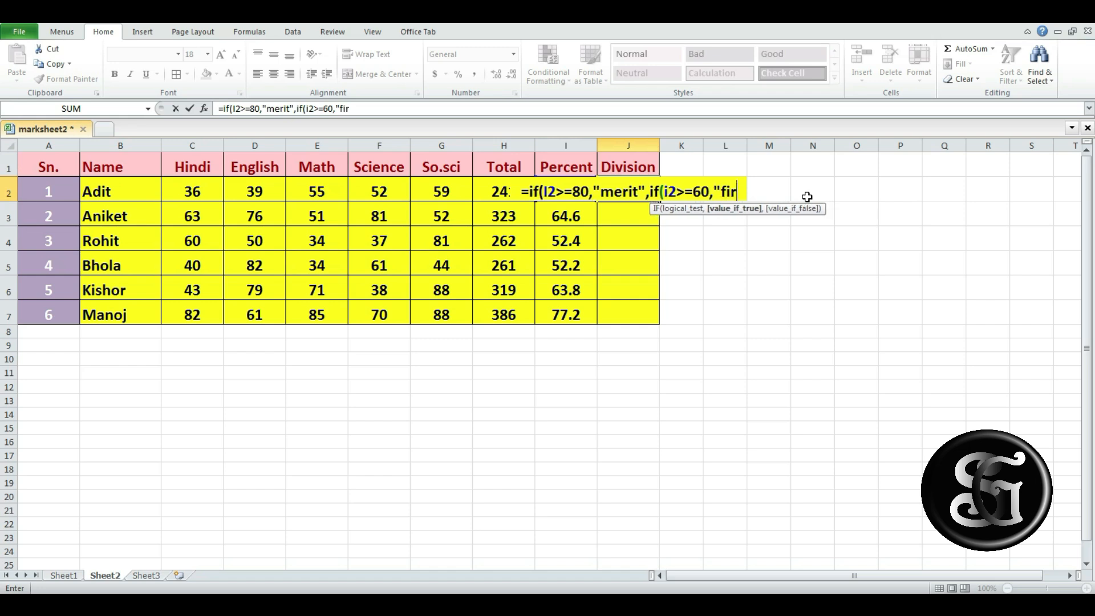
type("st\",")
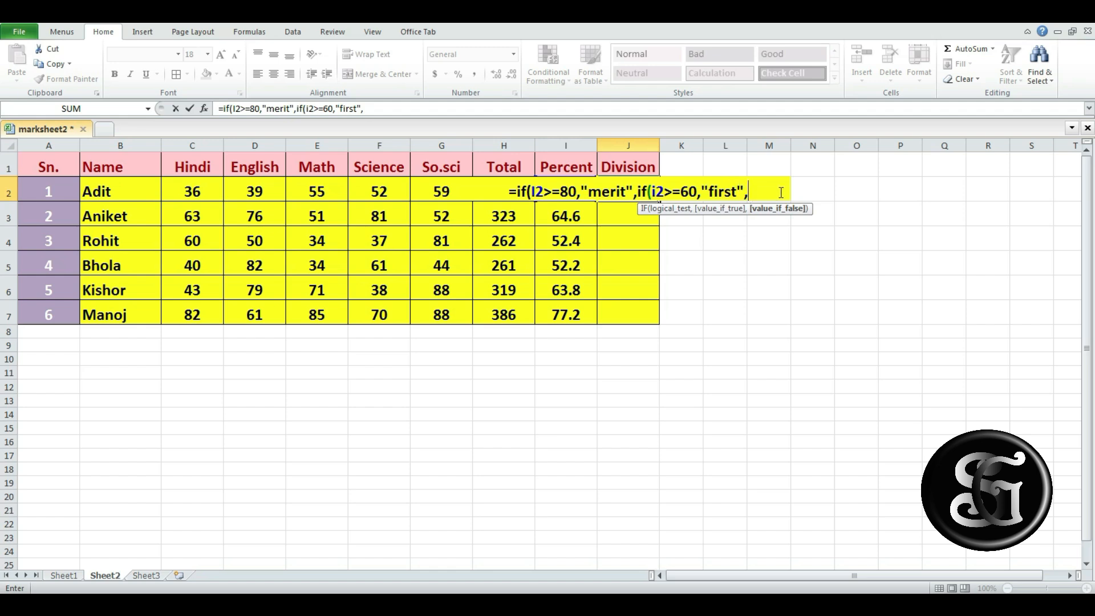
Step: Nest a third IF in the J2 formula that returns "second" when I2>=47
type("if(i2")
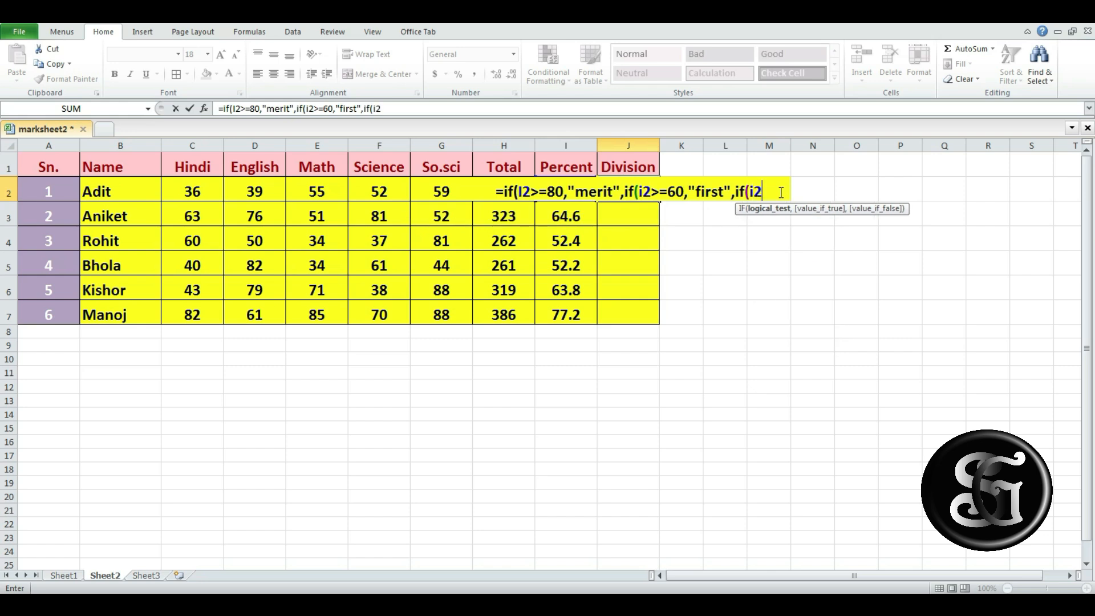
type(">=")
type("4")
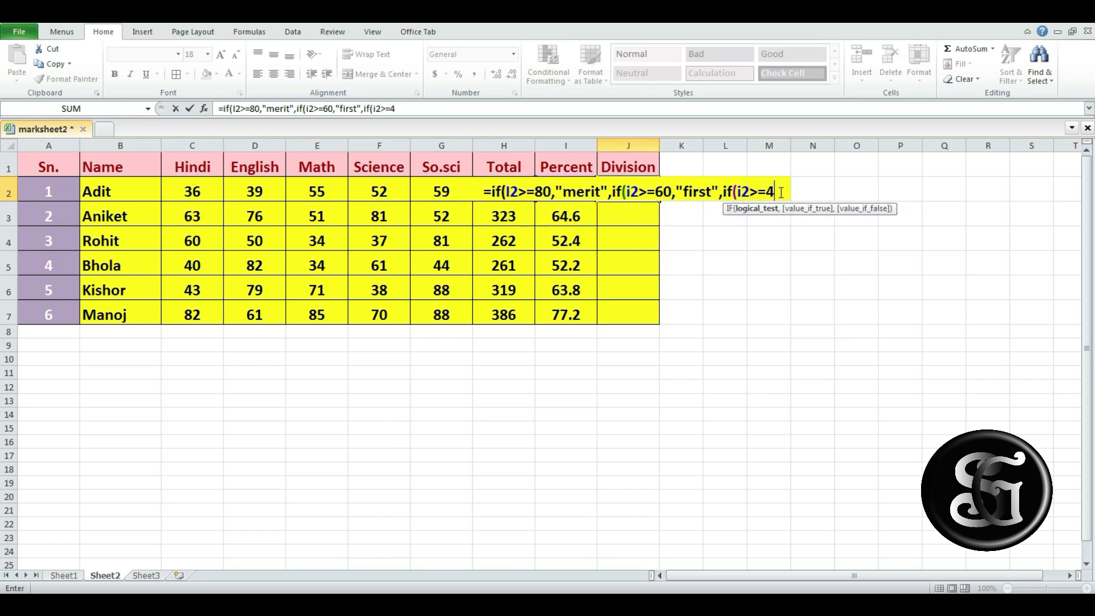
type("7,")
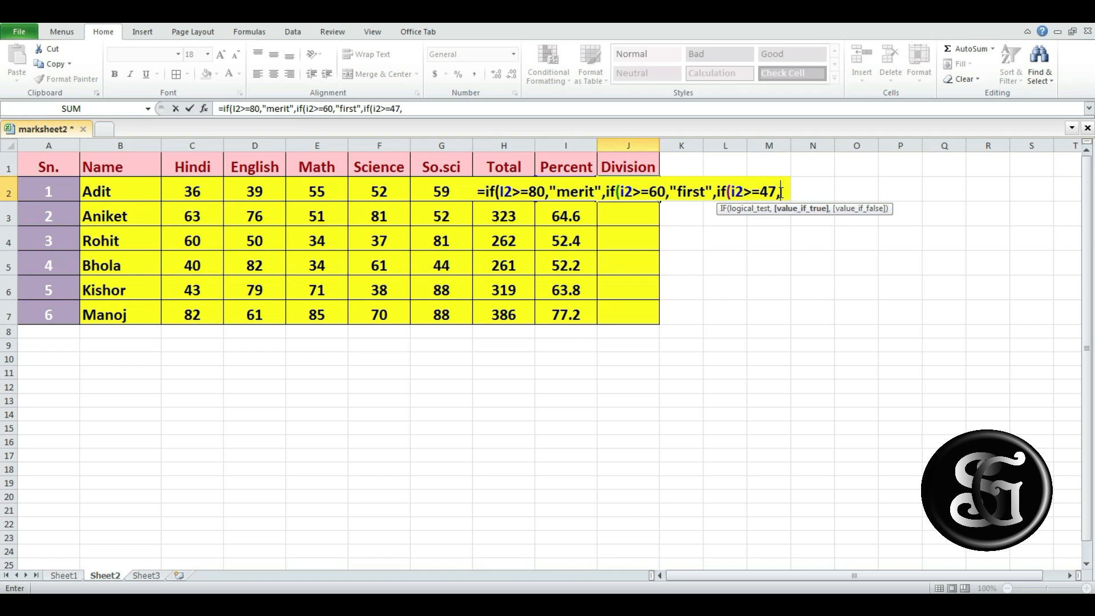
type("\"second")
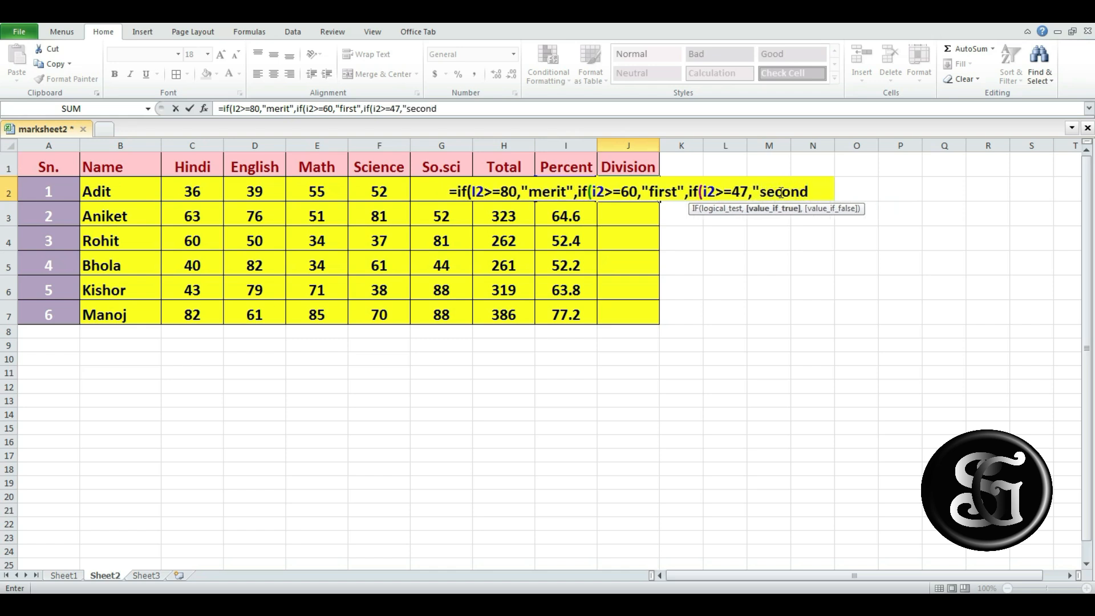
type("\"")
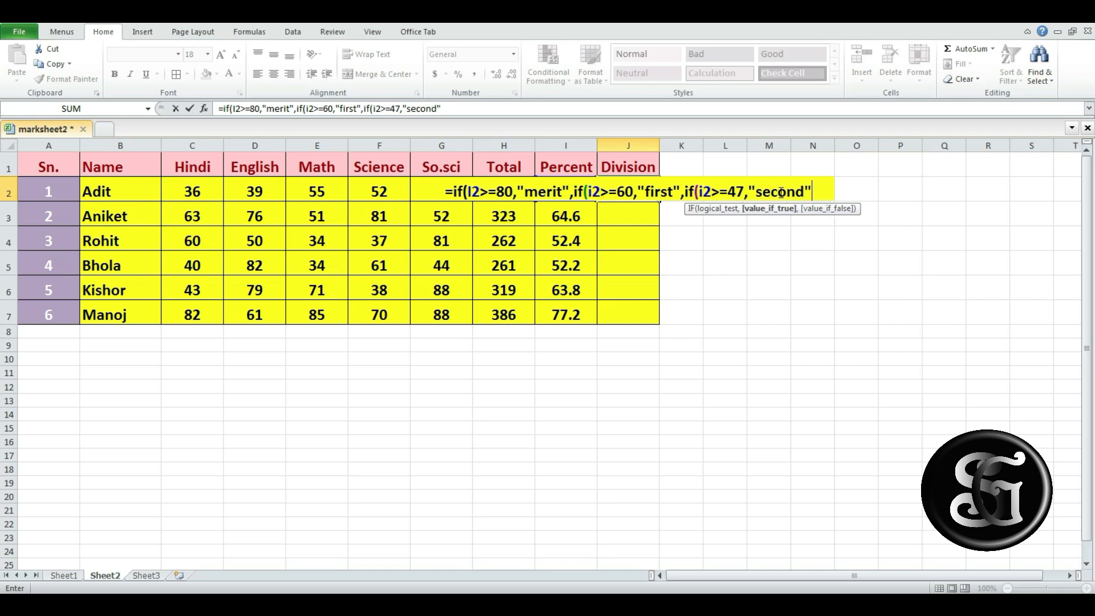
type(",")
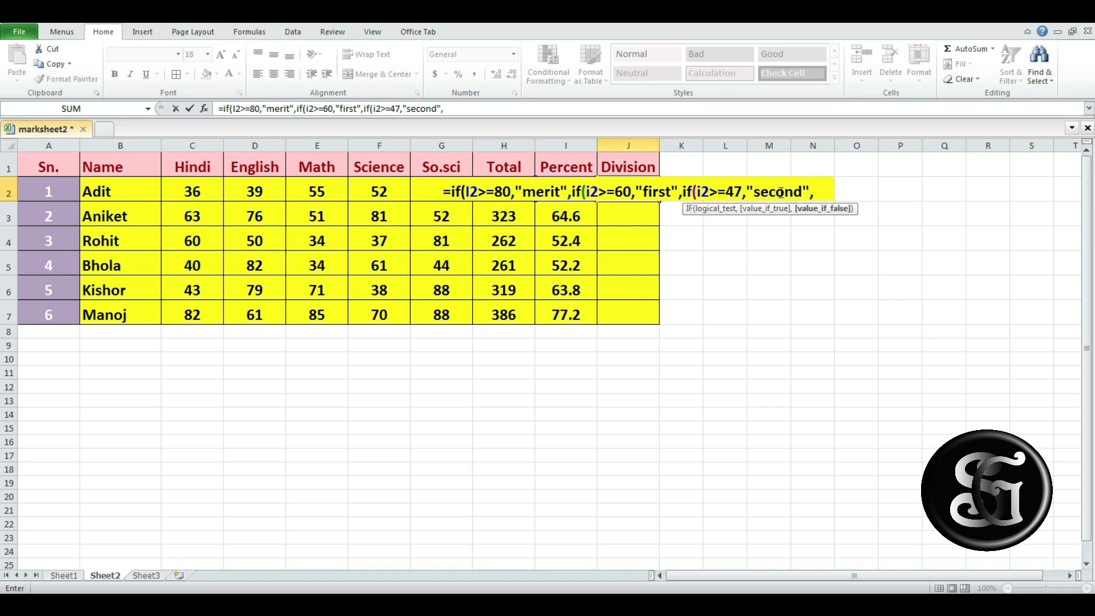
Step: Nest a fourth IF in the J2 formula that returns "third" when I2>=33, and complete the formula
type("if(")
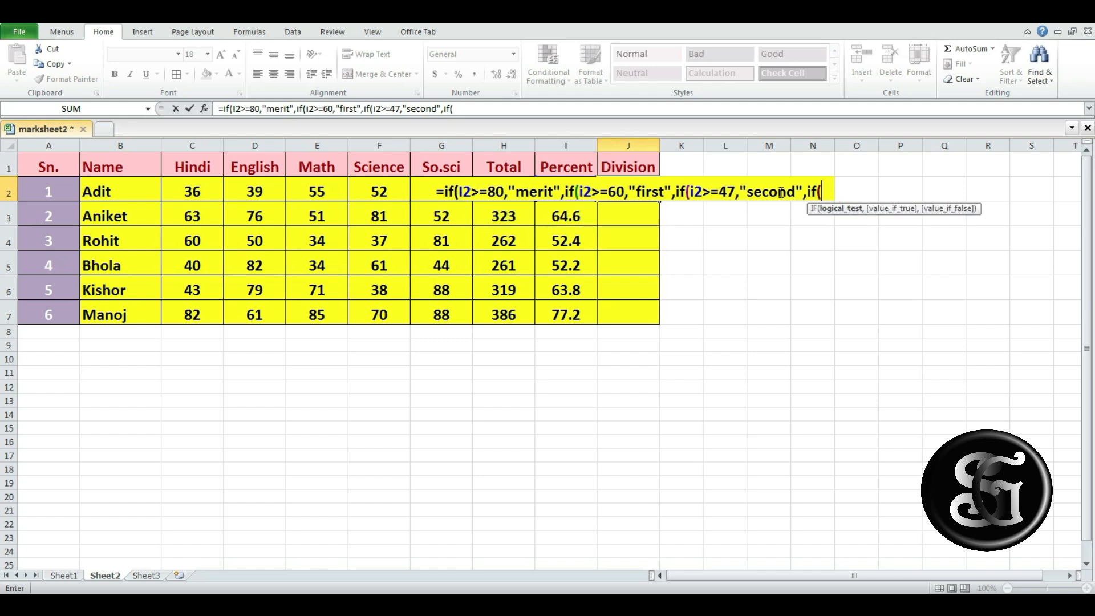
type("i2")
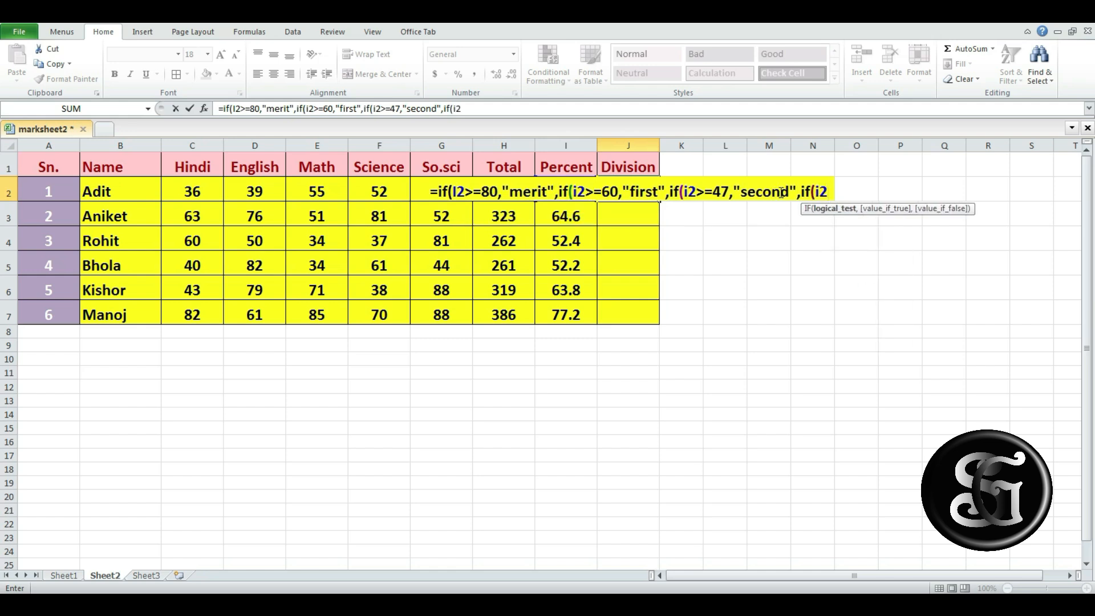
type(">=")
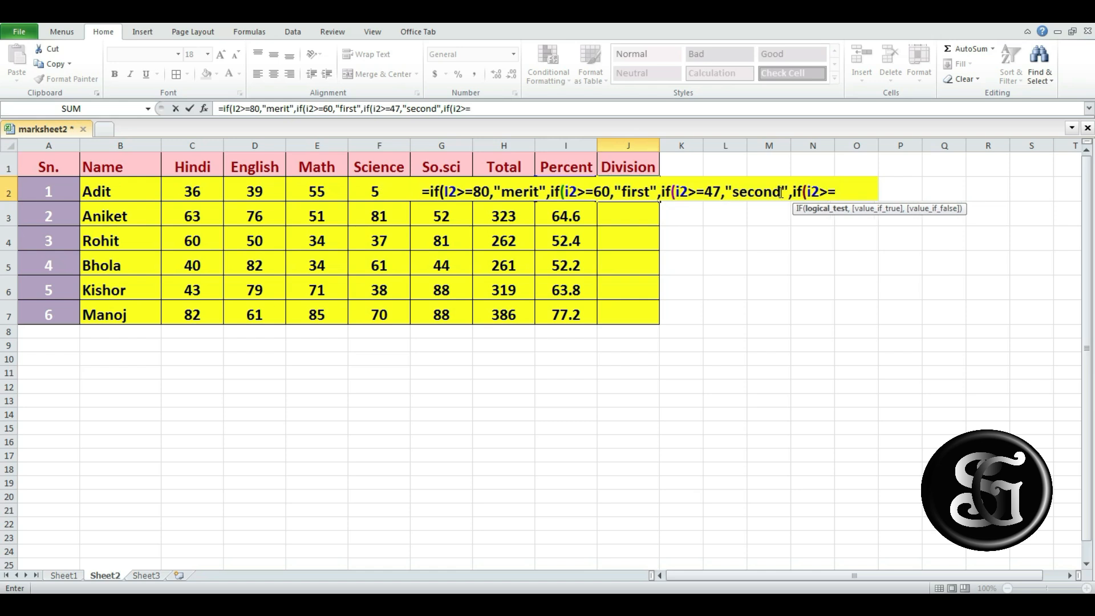
type("33")
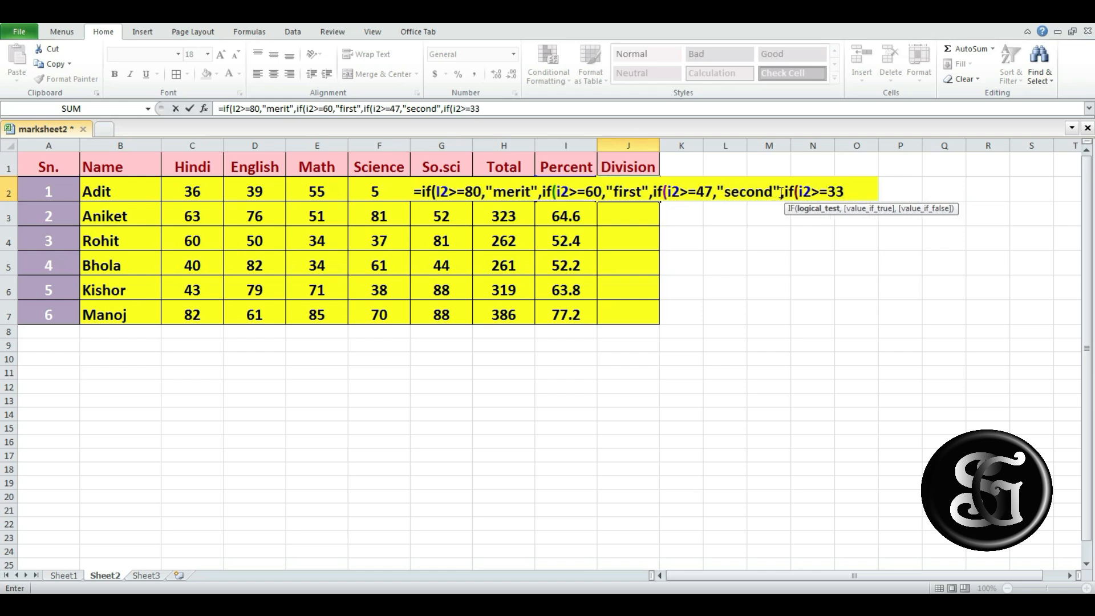
type(",\"")
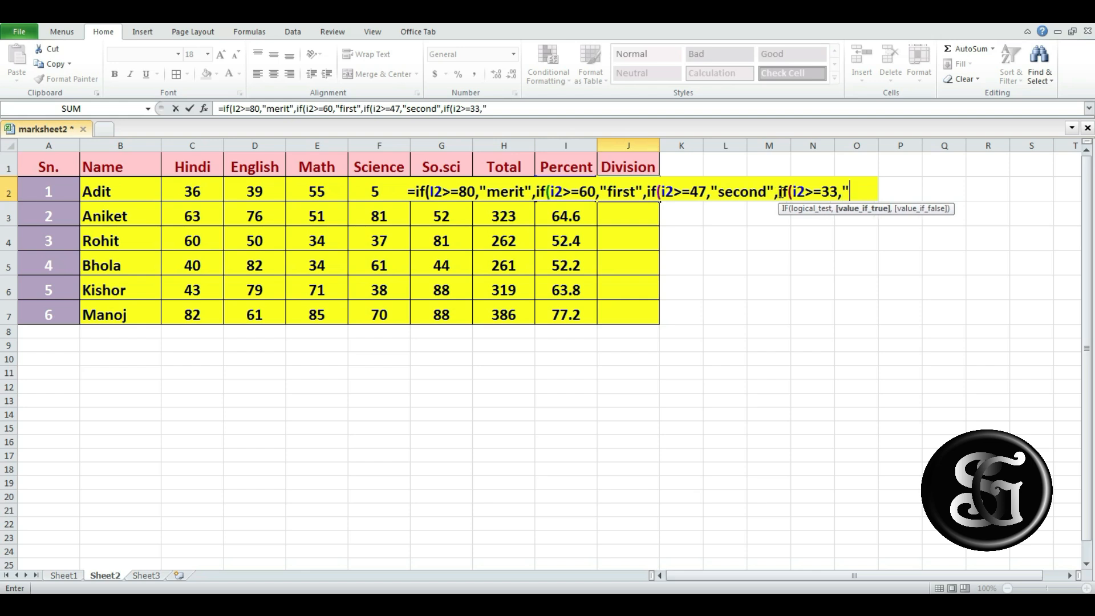
type("third")
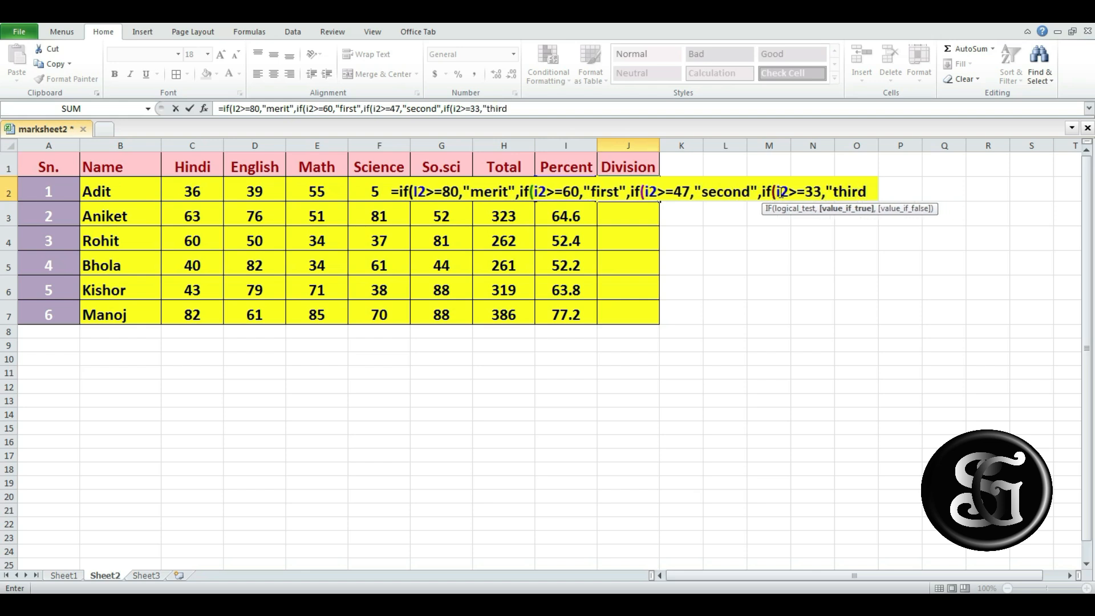
type("\"")
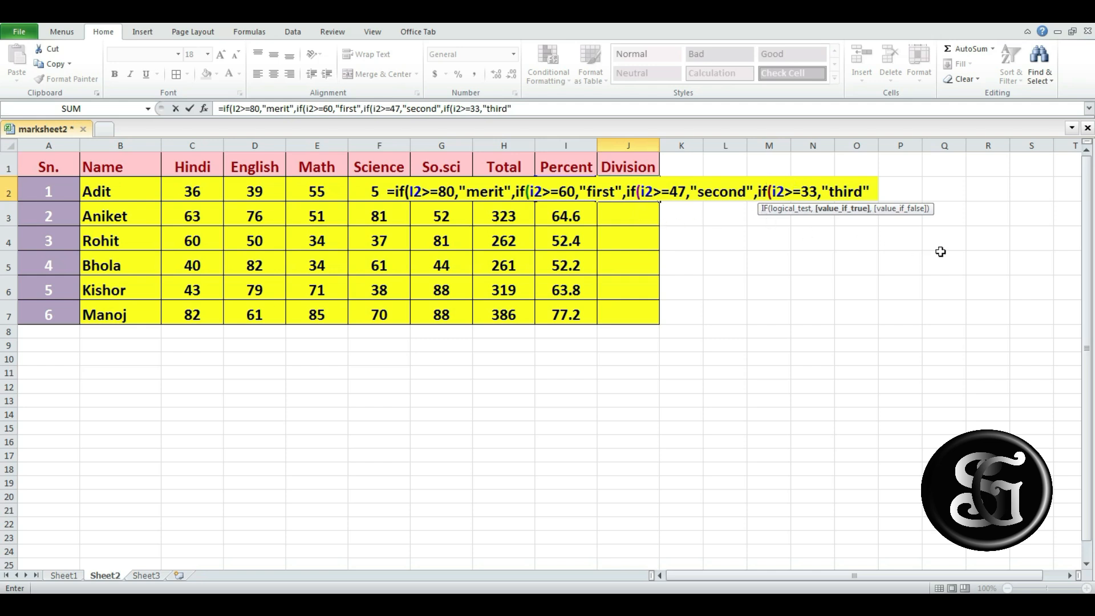
type(")")
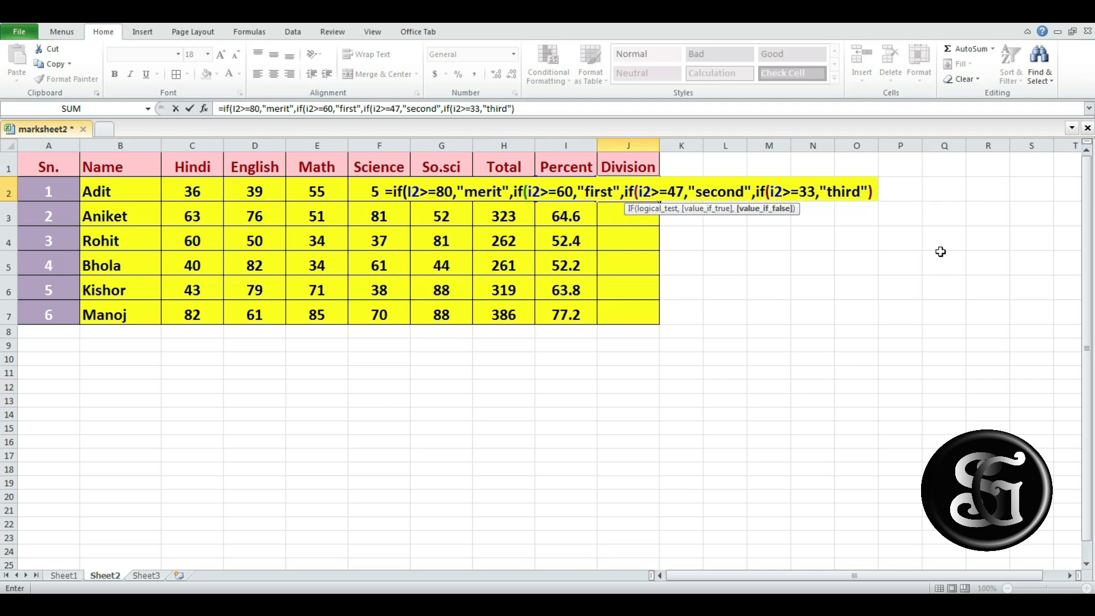
type(")))")
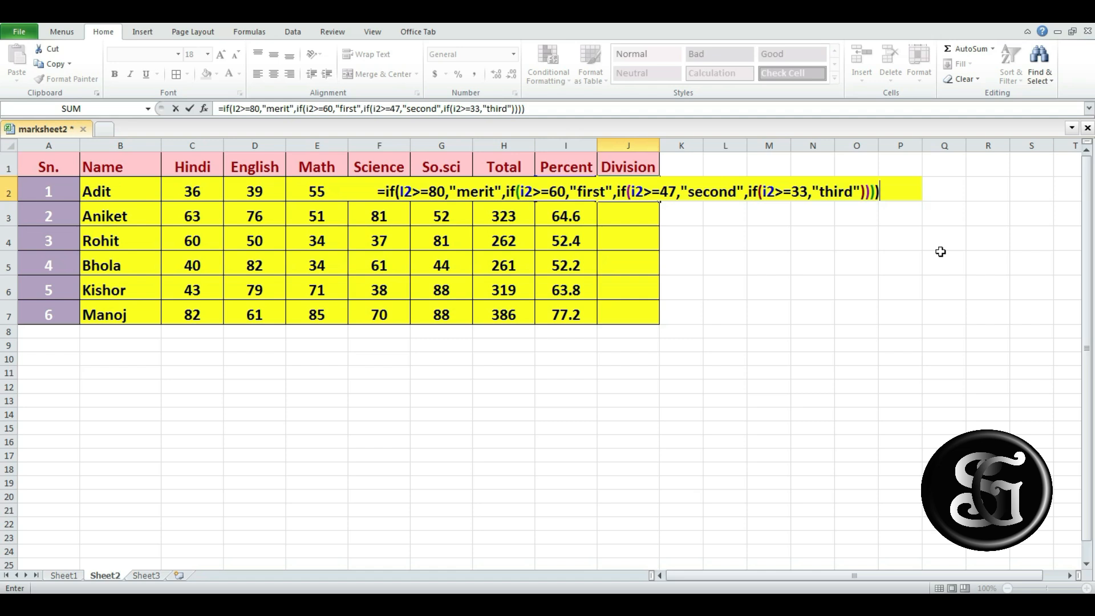
key("Return")
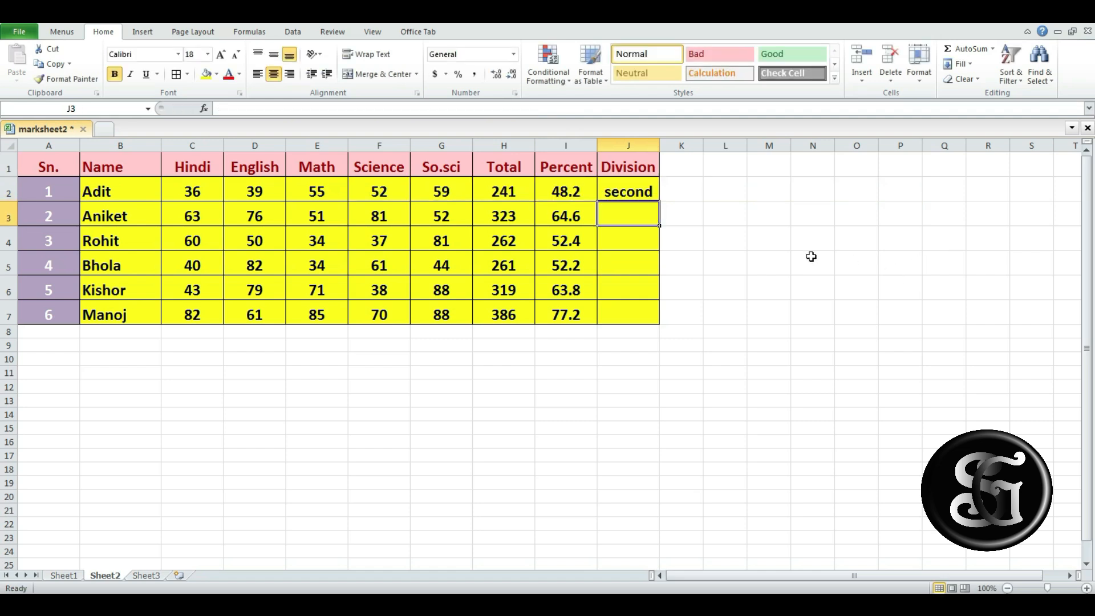
Step: Fill the Division formula from J2 down through J7
left_click(637, 194)
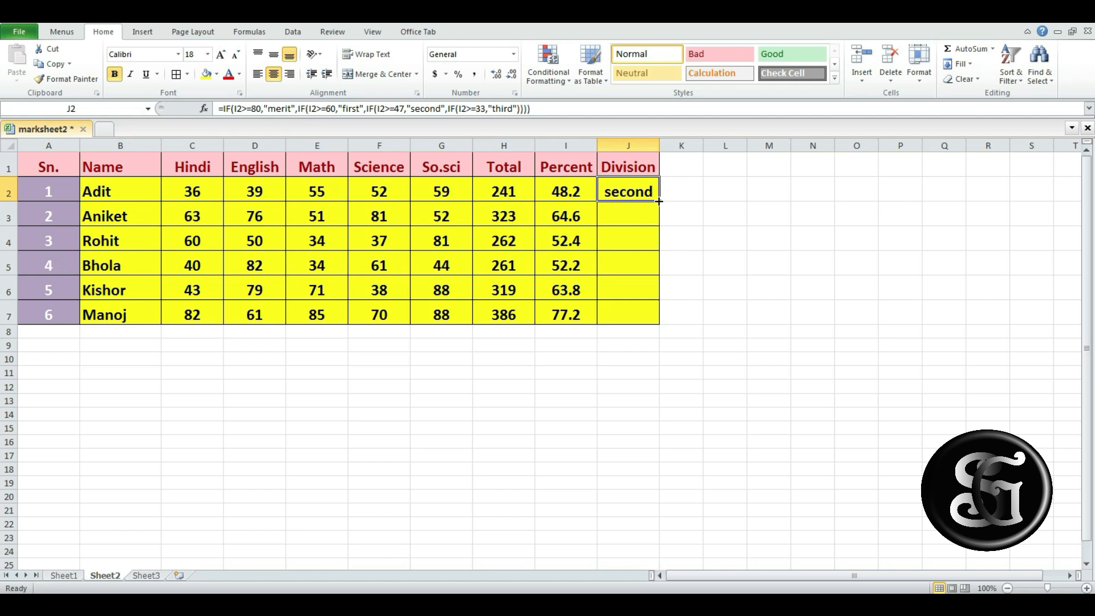
double_click(659, 201)
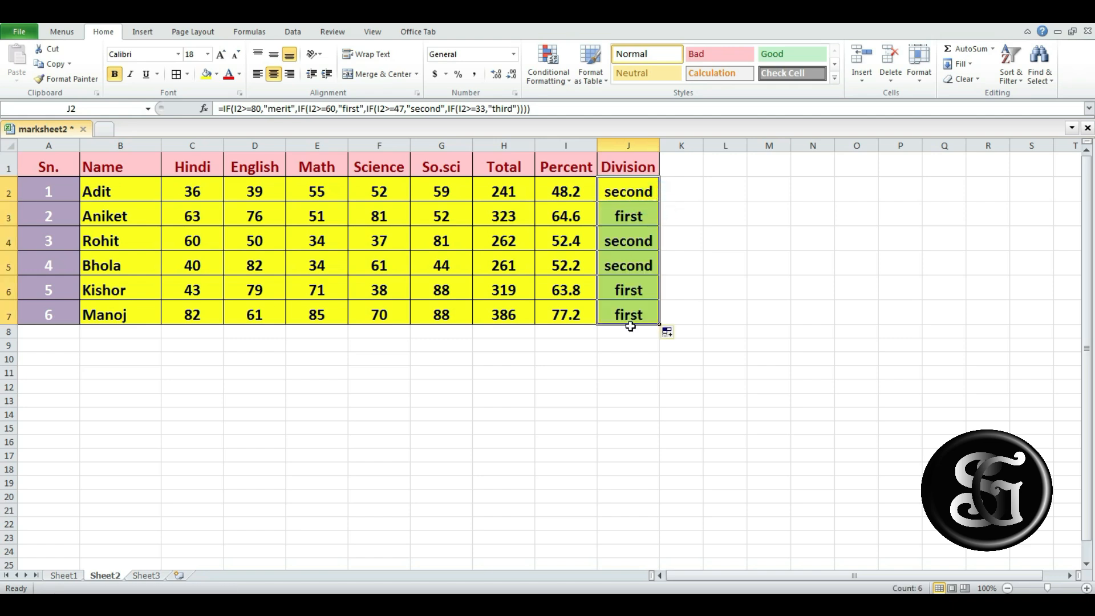
left_click(686, 313)
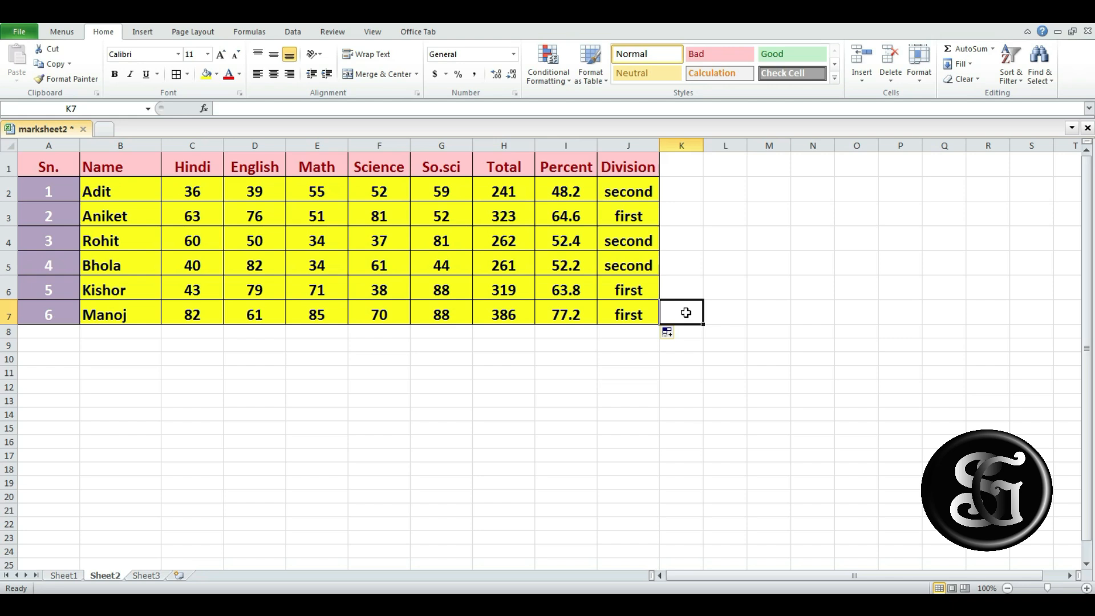
left_click(636, 192)
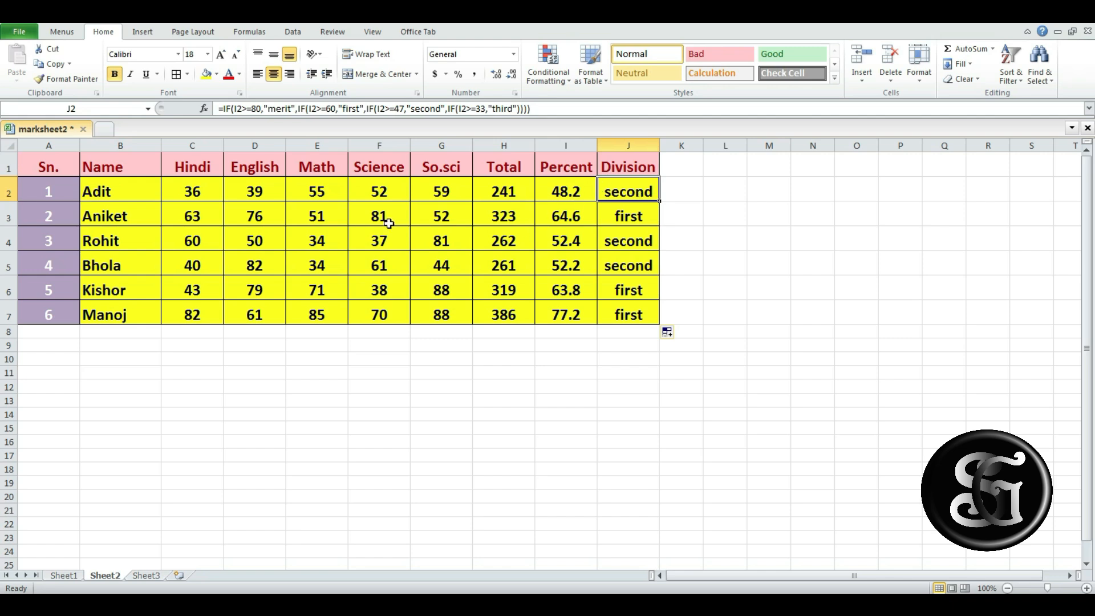
Step: Copy the marksheet A1:J7 to A10 and clear the copied Division formulas in J11:J16
left_click_drag(61, 164, 631, 320)
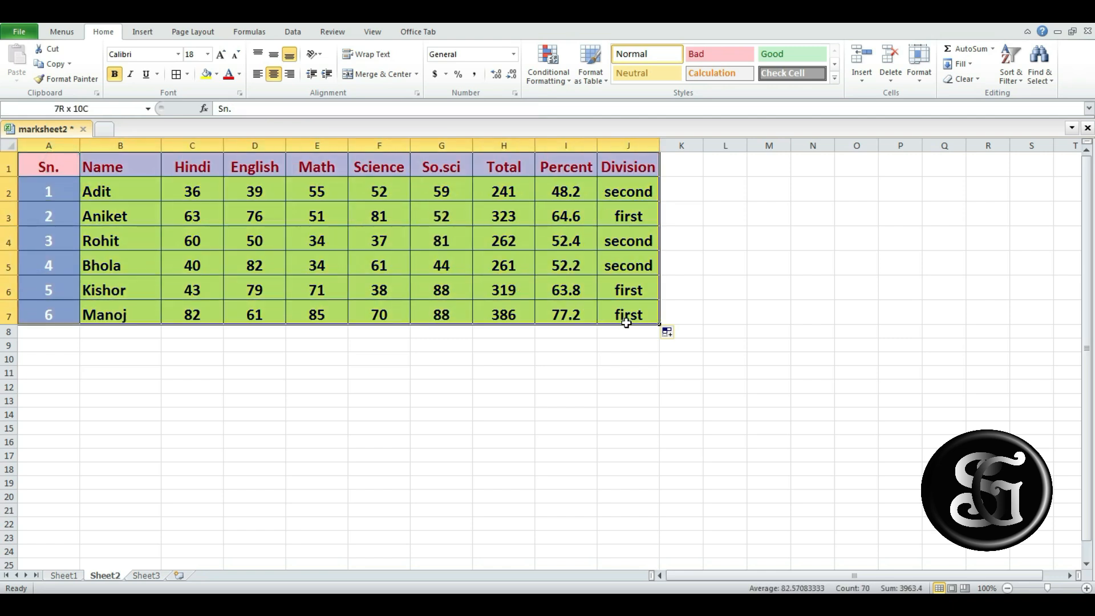
key("ctrl+c")
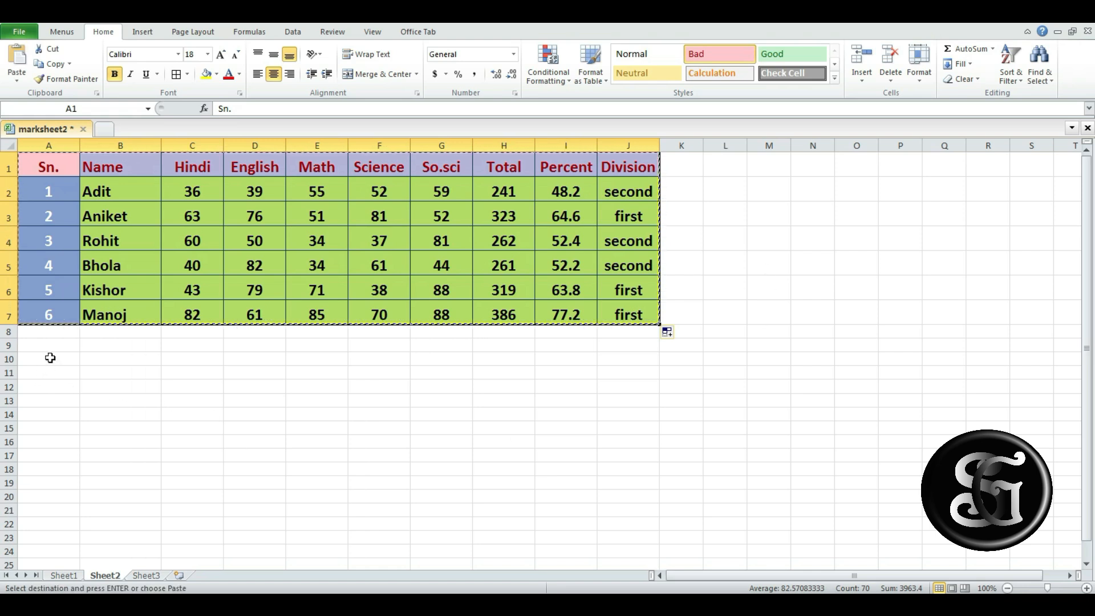
left_click(50, 358)
key("ctrl+v")
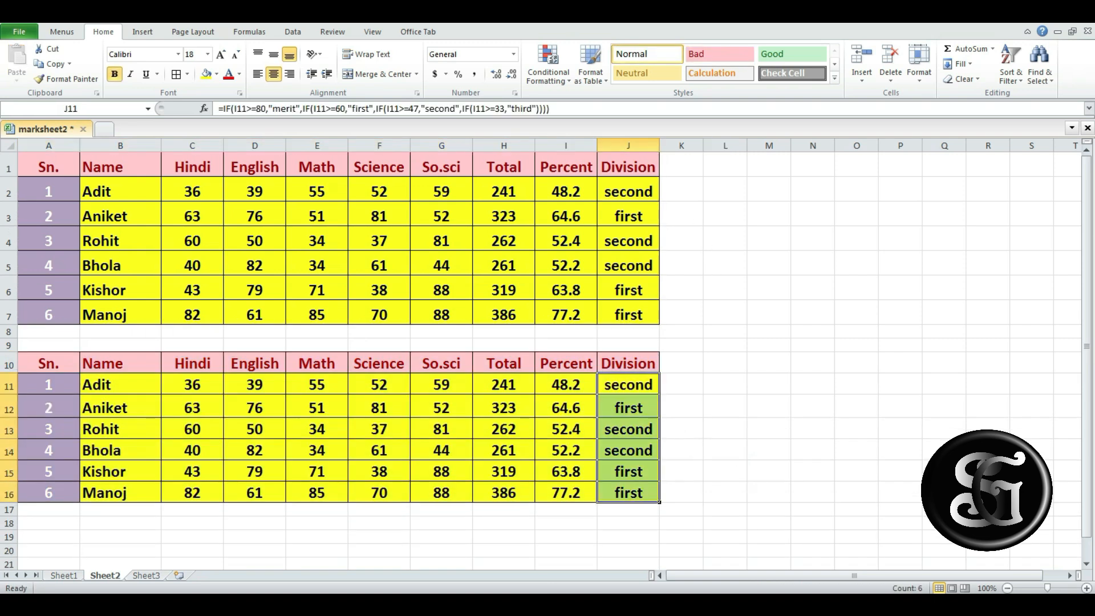
key("Delete")
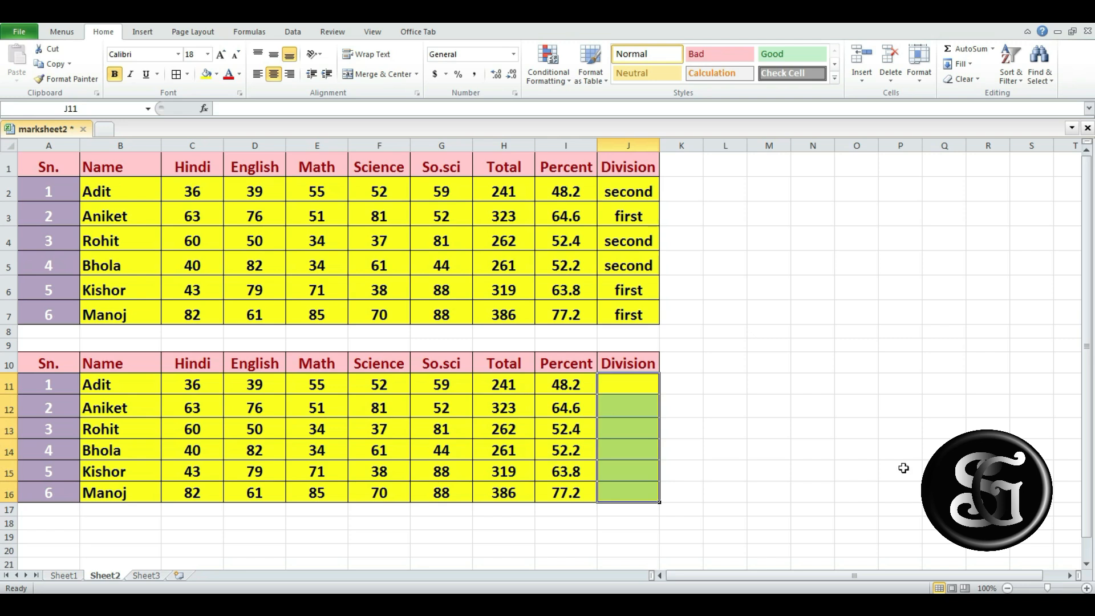
left_click(763, 461)
Step: Begin the Division formula in J11 with an IF whose test uses COUNTIF on C11:G11 with the criterion "<33"
left_click(610, 387)
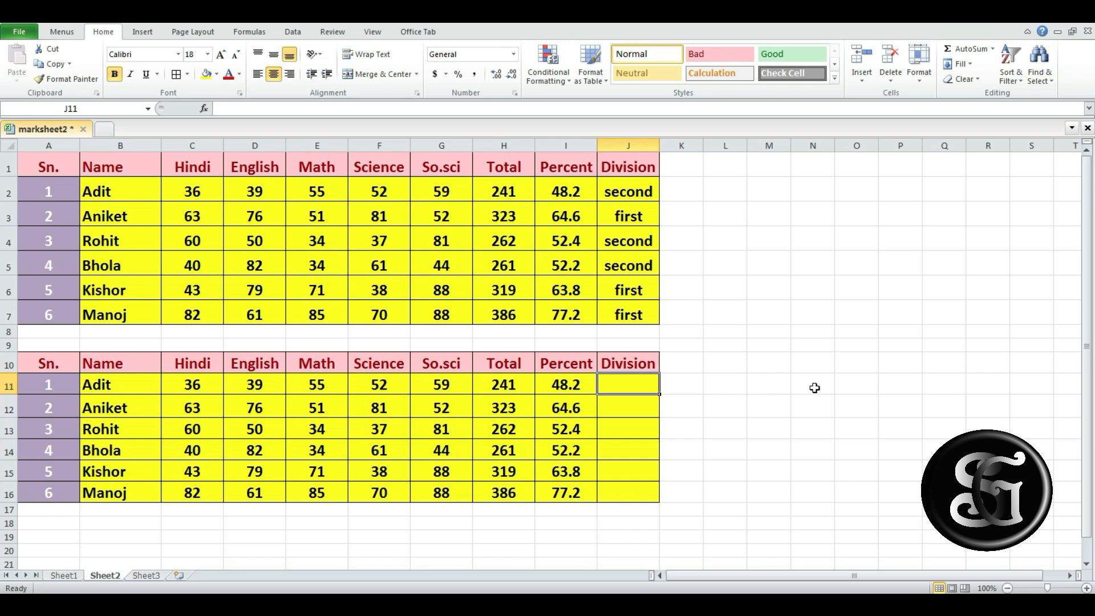
type("=")
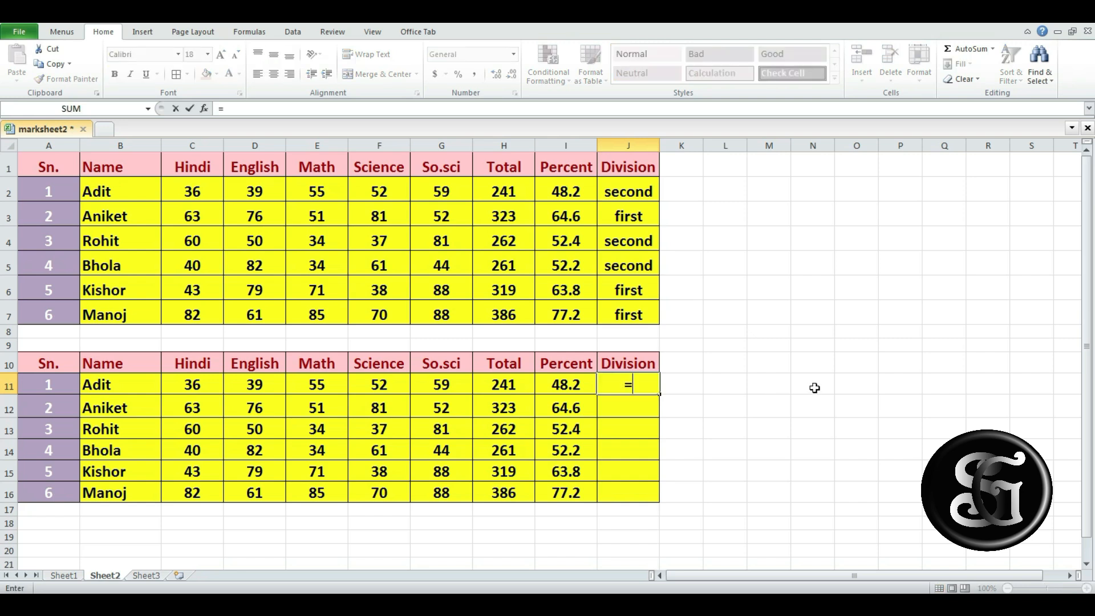
type("if(")
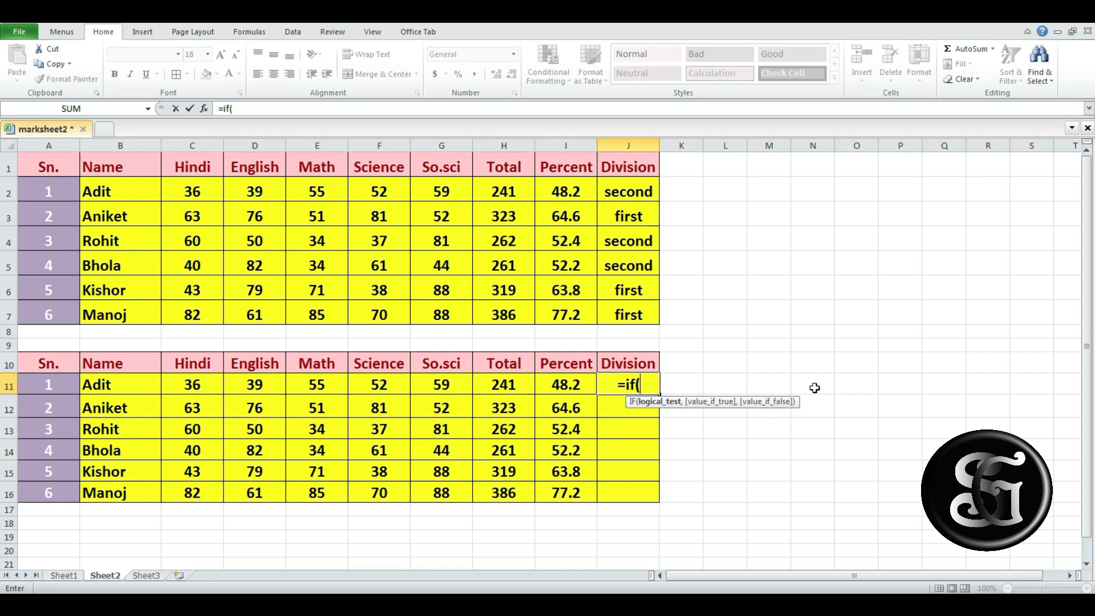
type("countif")
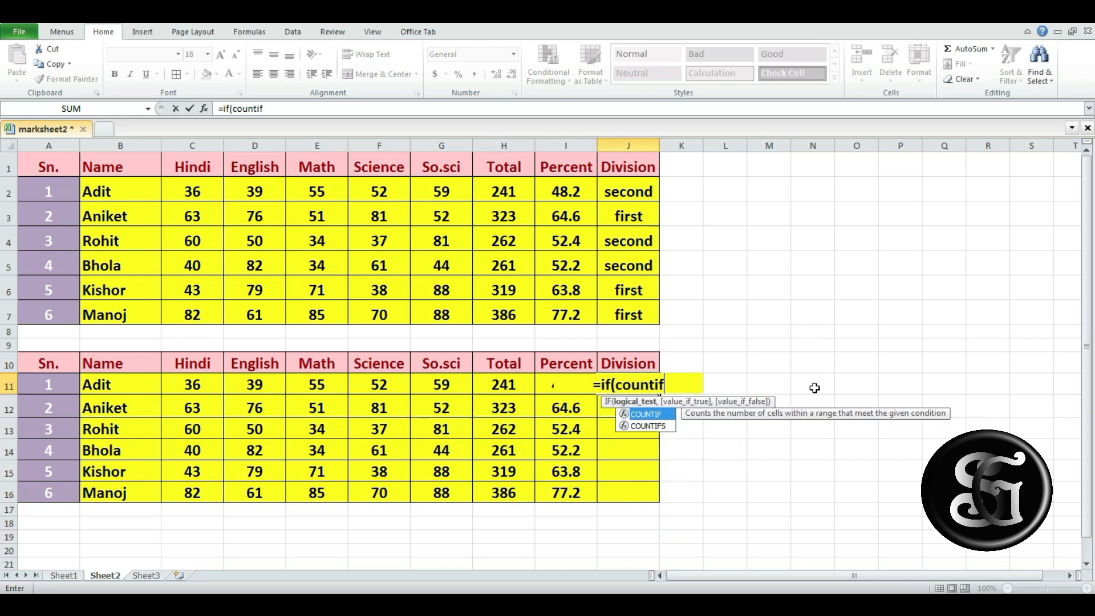
type("(")
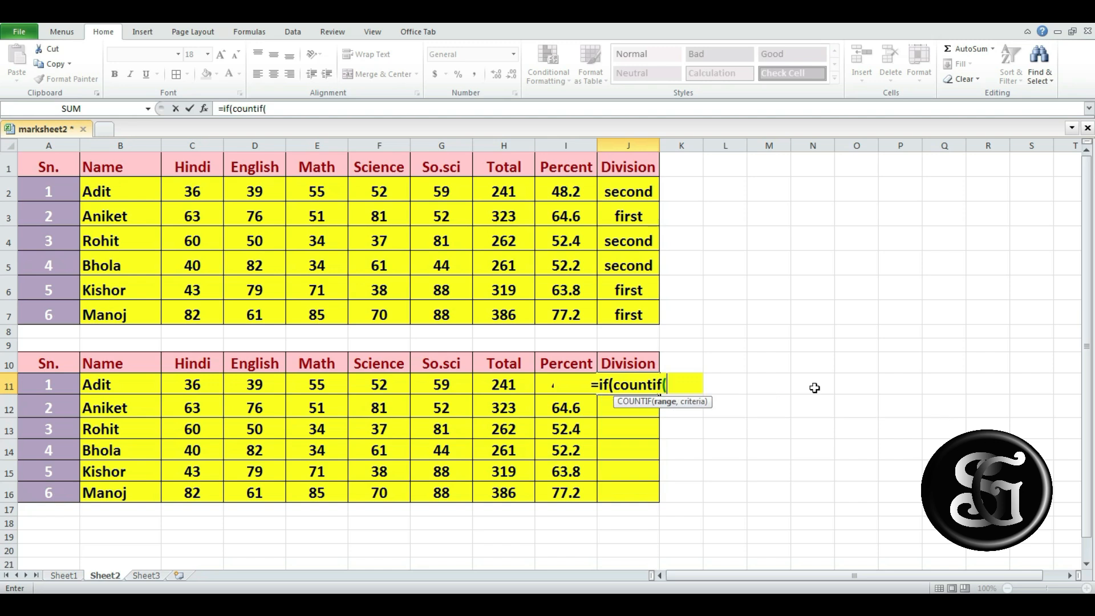
left_click(188, 384)
left_click_drag(188, 383, 433, 384)
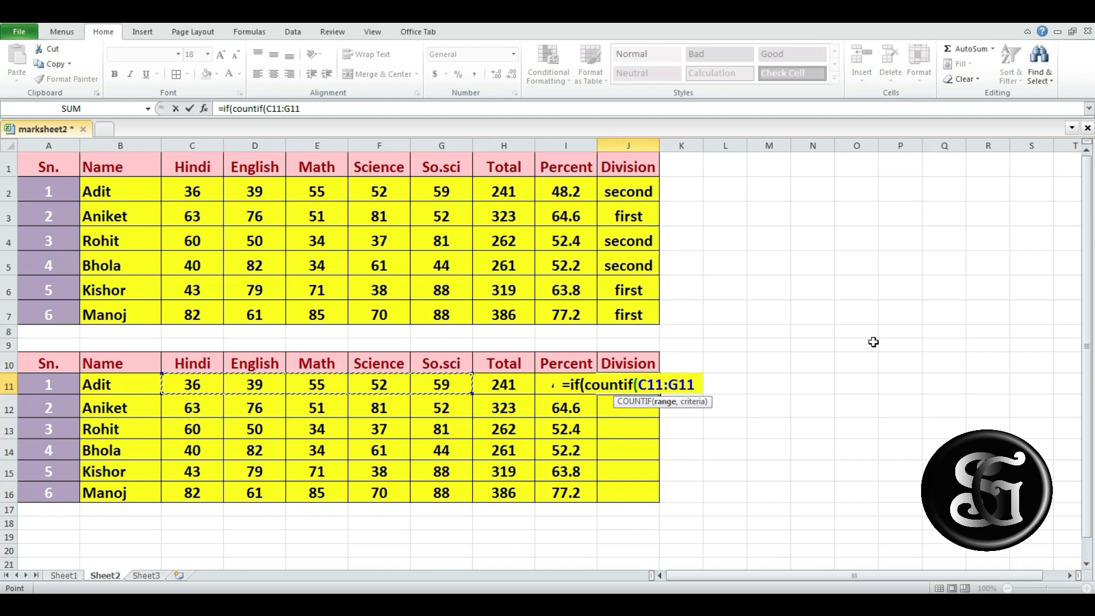
type(",\"")
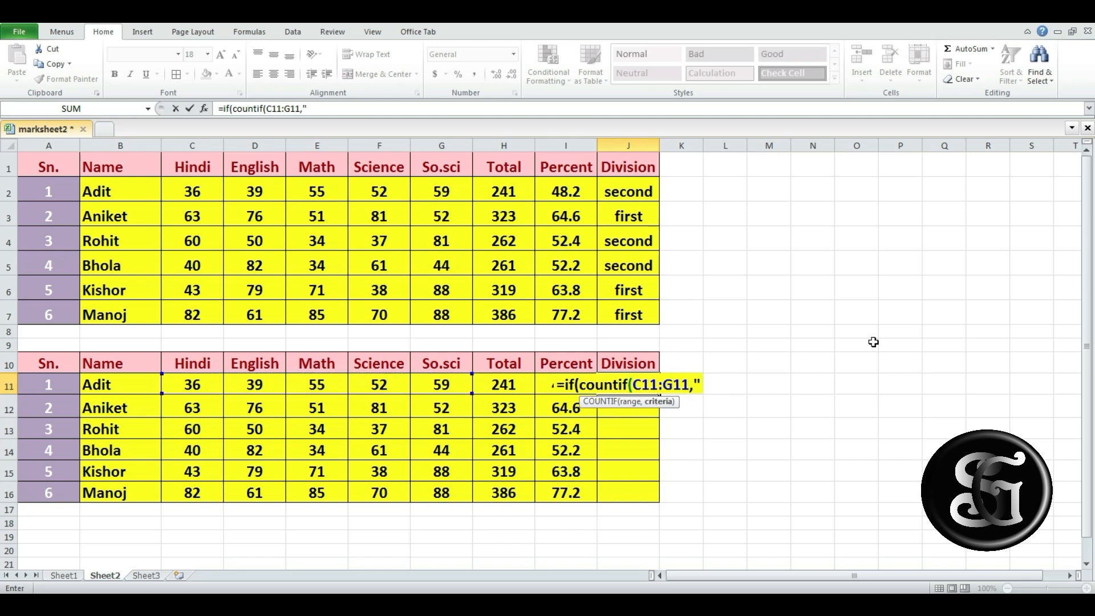
type("<")
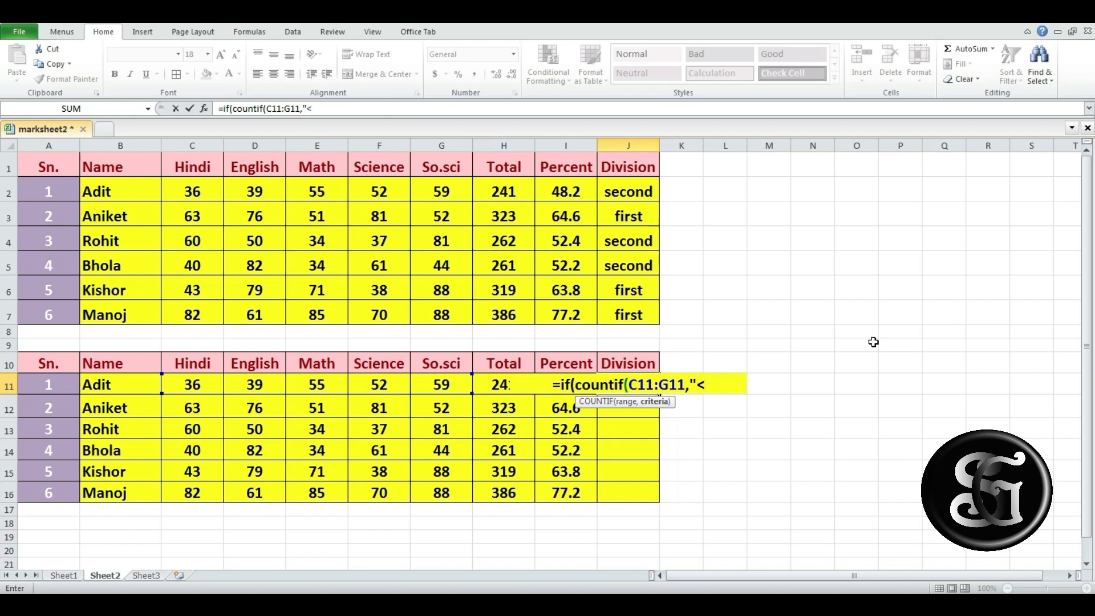
type("33\"")
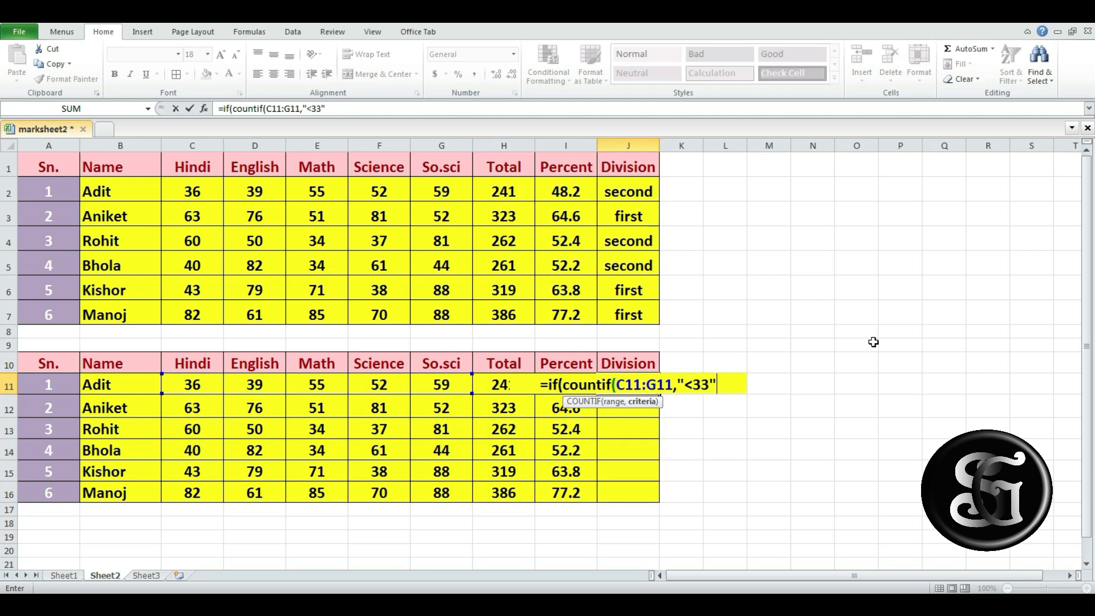
type(")")
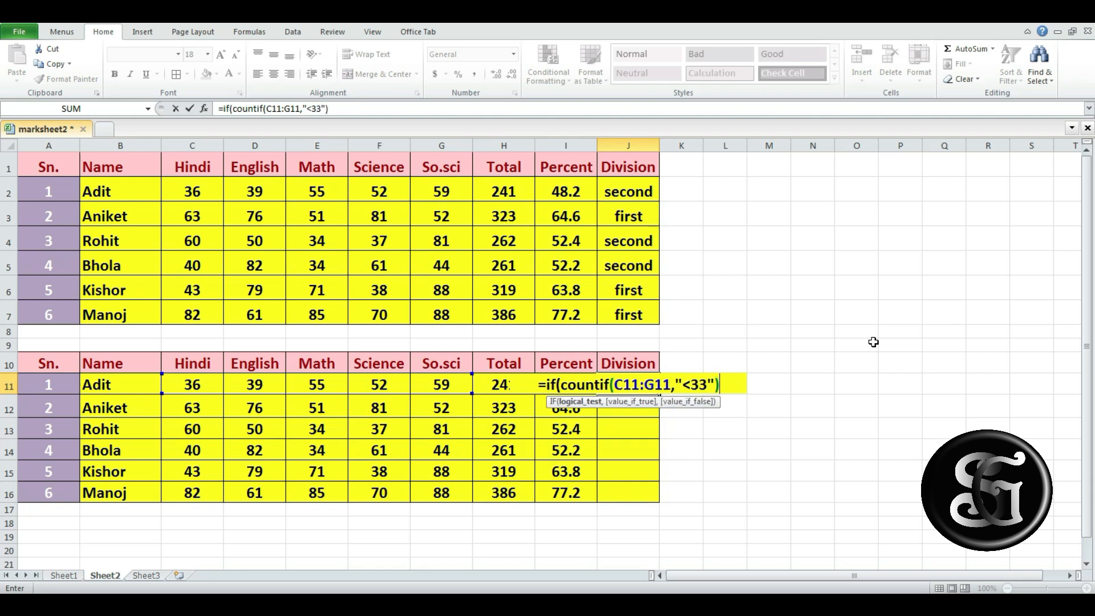
Step: Make the J11 formula return "supply" when the COUNTIF result equals 1
type("=")
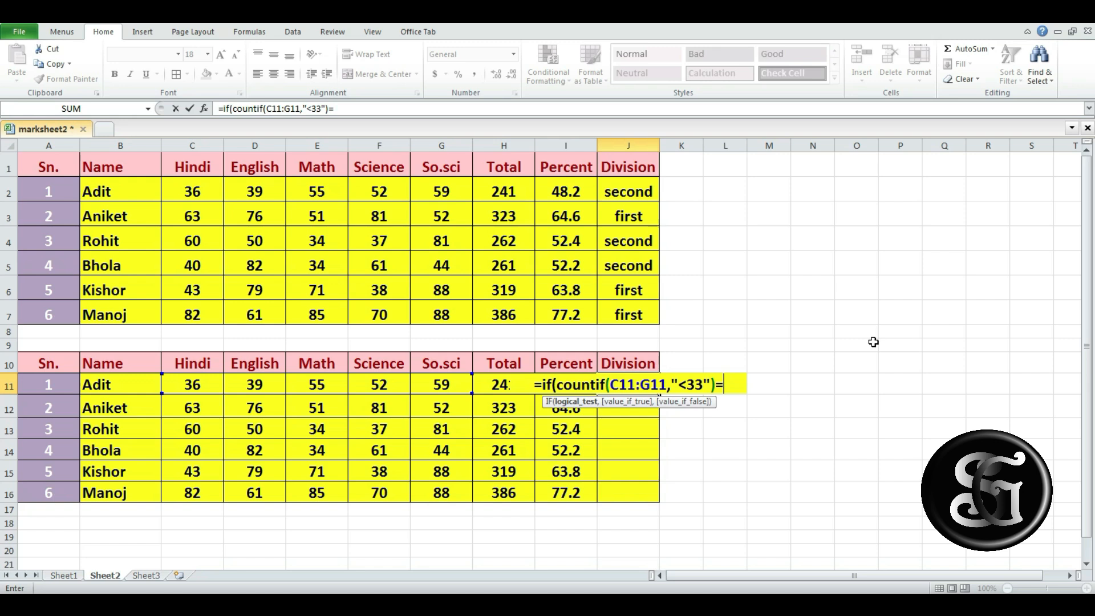
type("1")
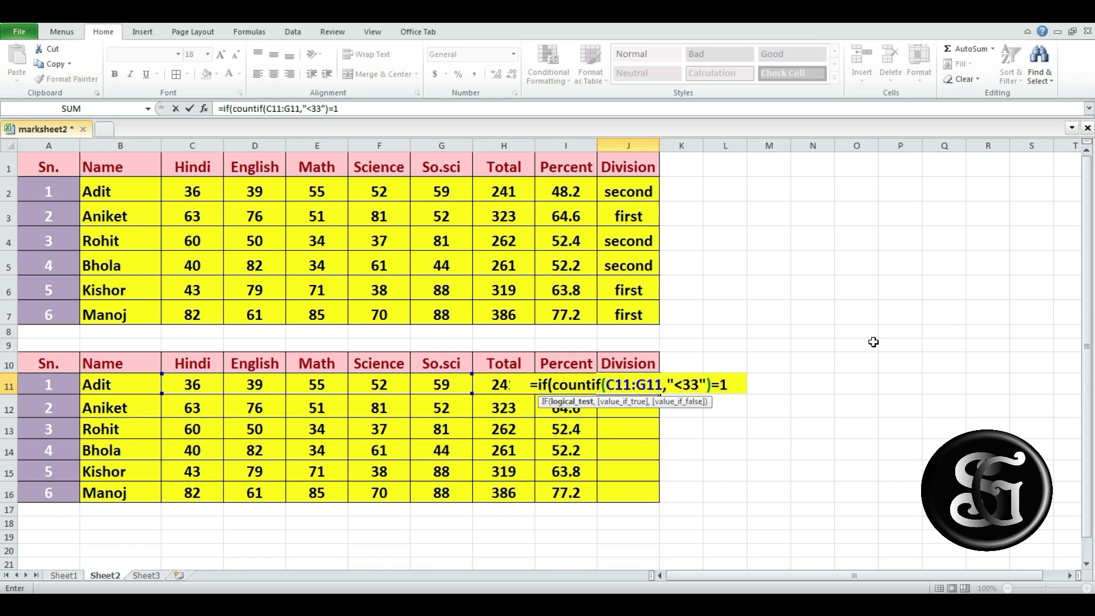
type(",\"")
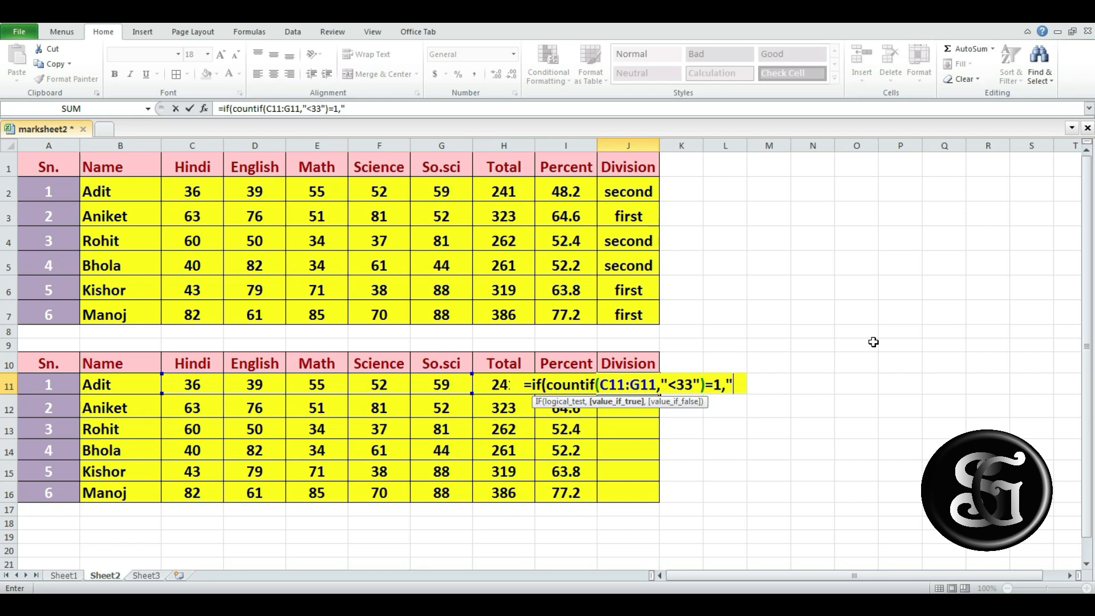
type("supply")
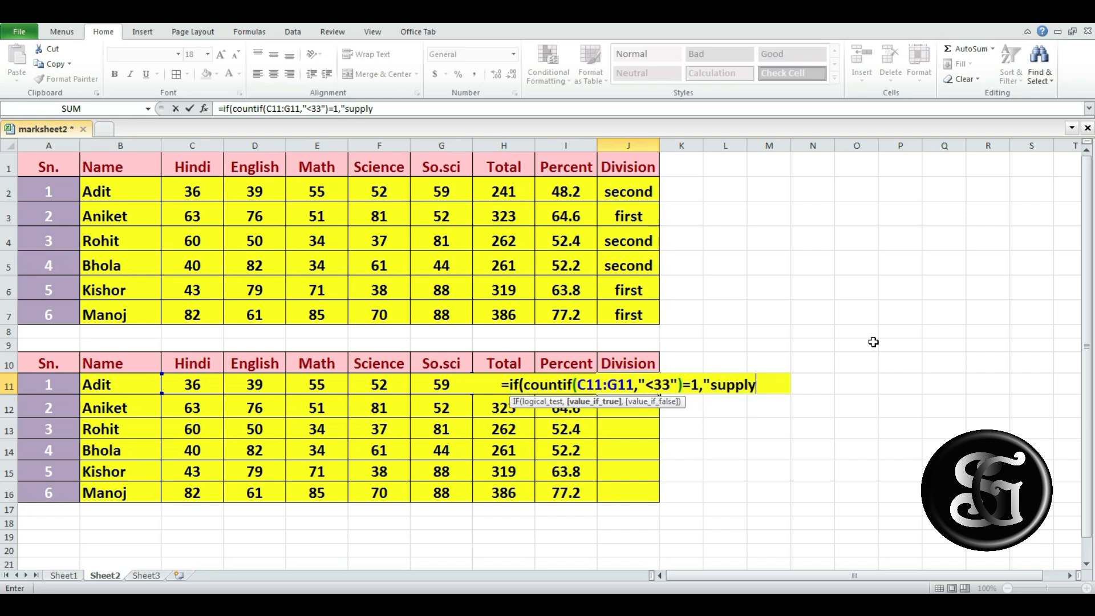
type("\",")
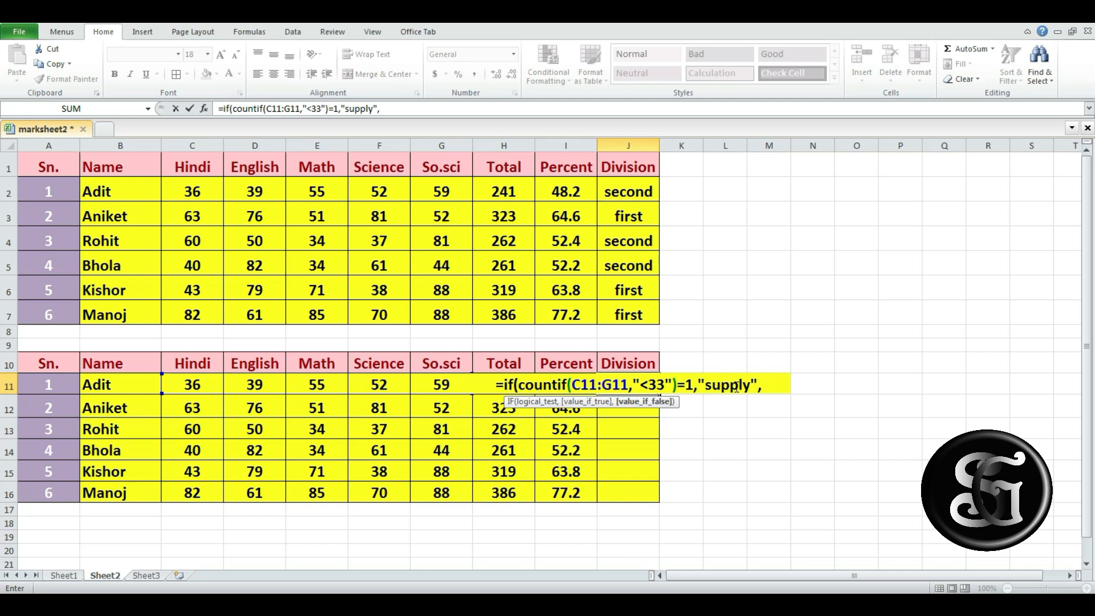
Step: Nest a second IF in the J11 formula whose test uses COUNTIF on C11:G11 with the criterion "<33"
type("if")
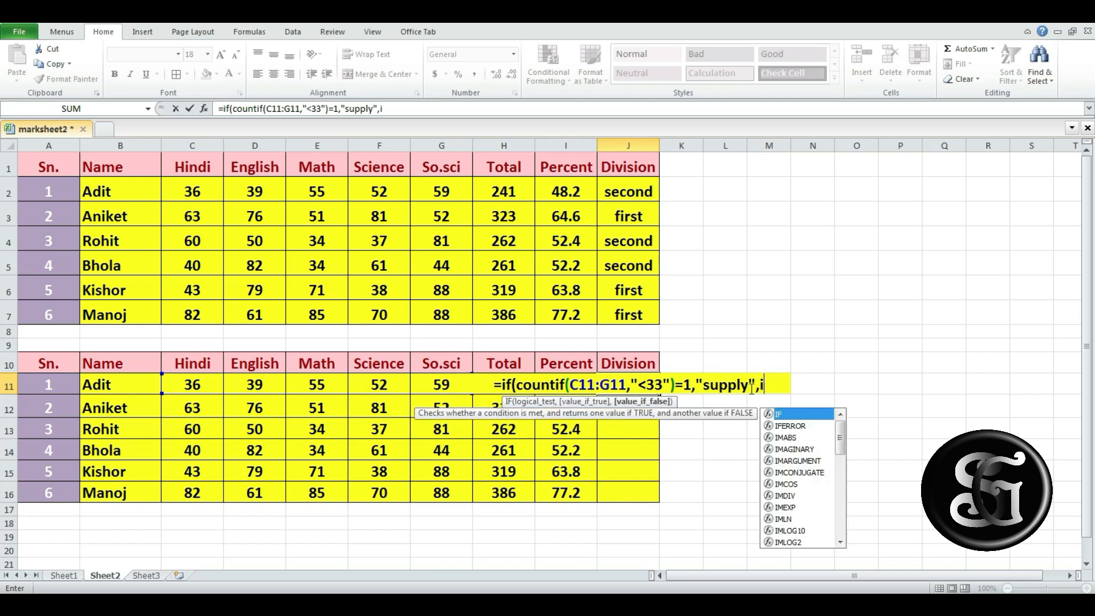
type("(")
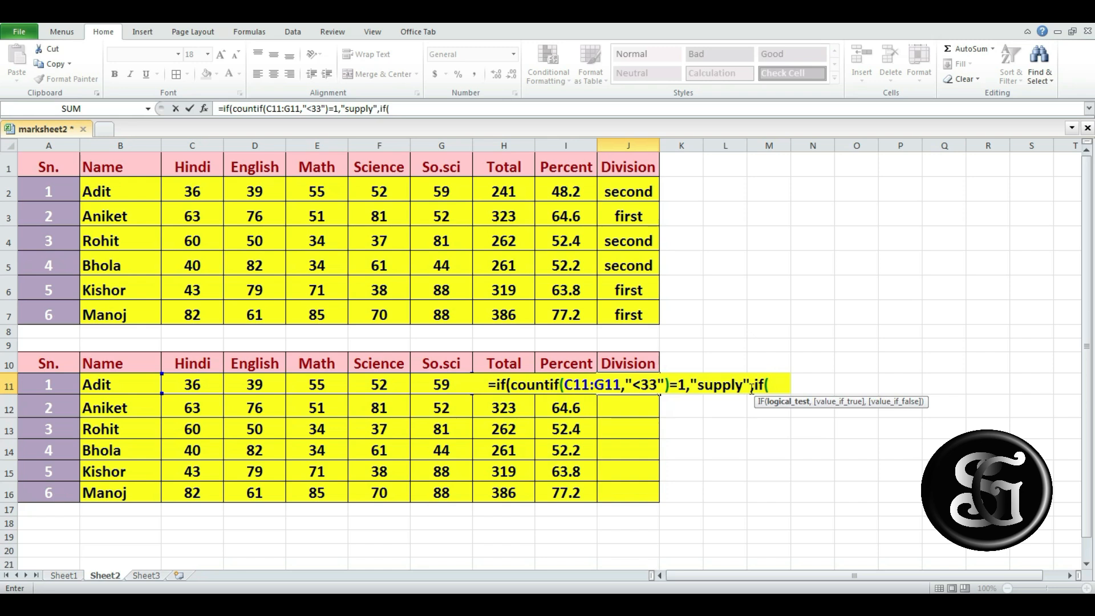
type("count")
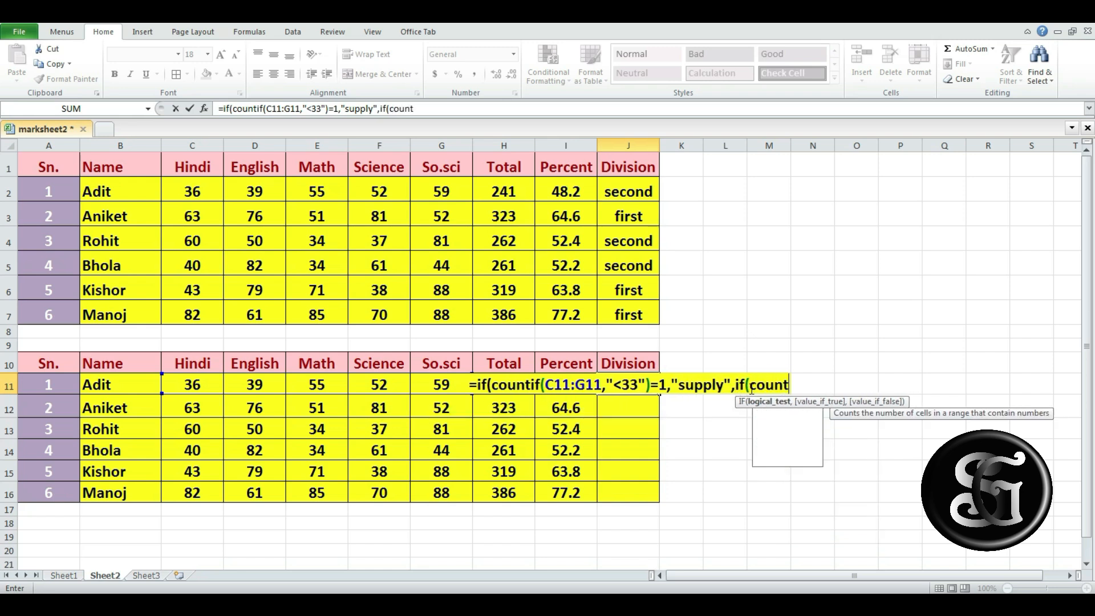
type("if(")
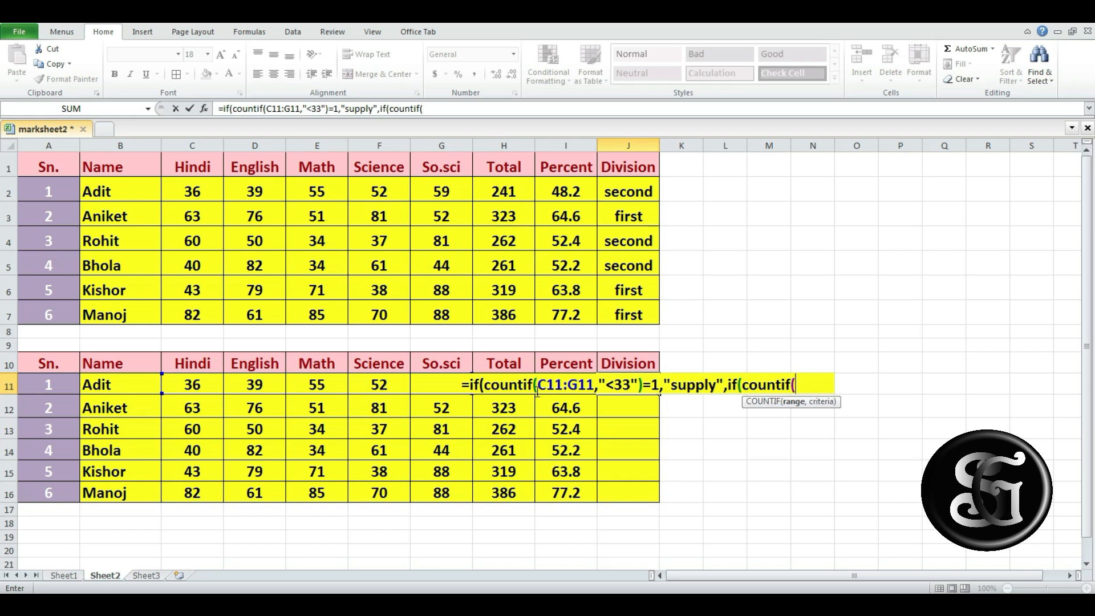
left_click_drag(184, 384, 416, 386)
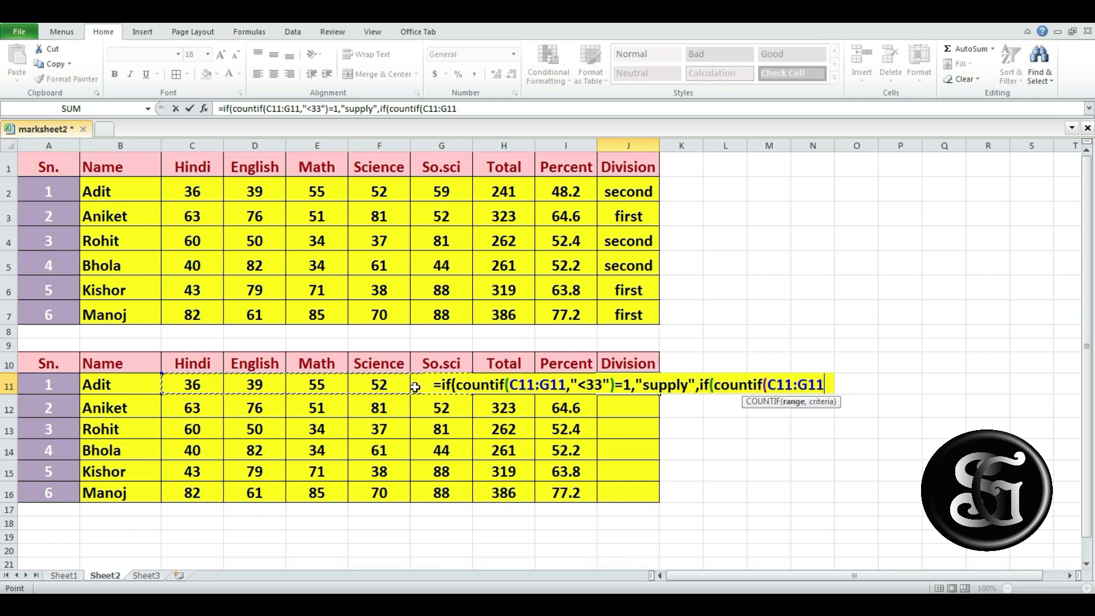
type(",\"")
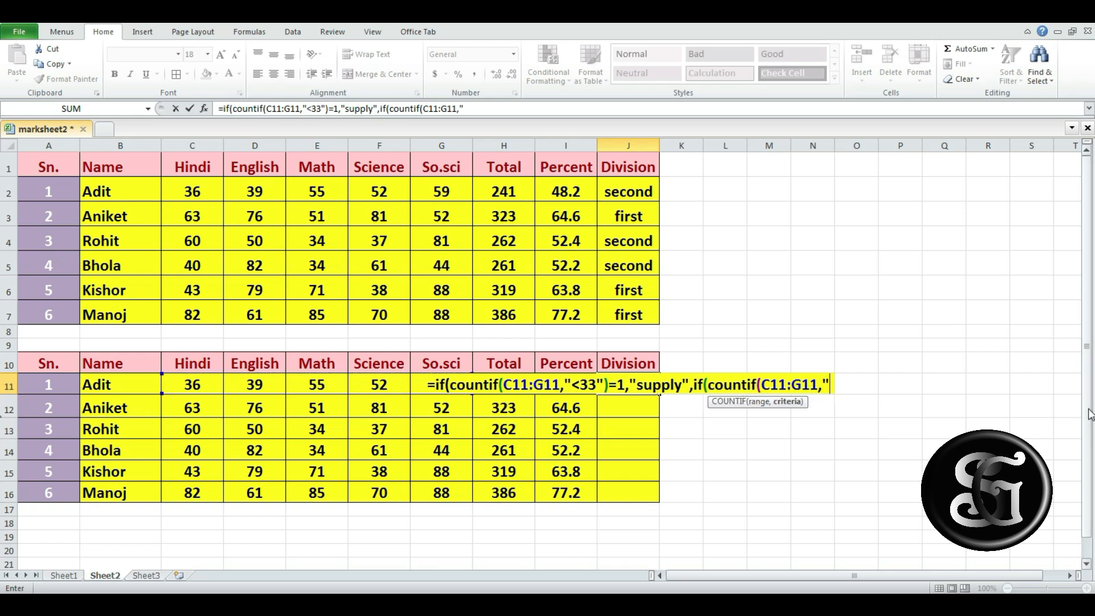
type("<")
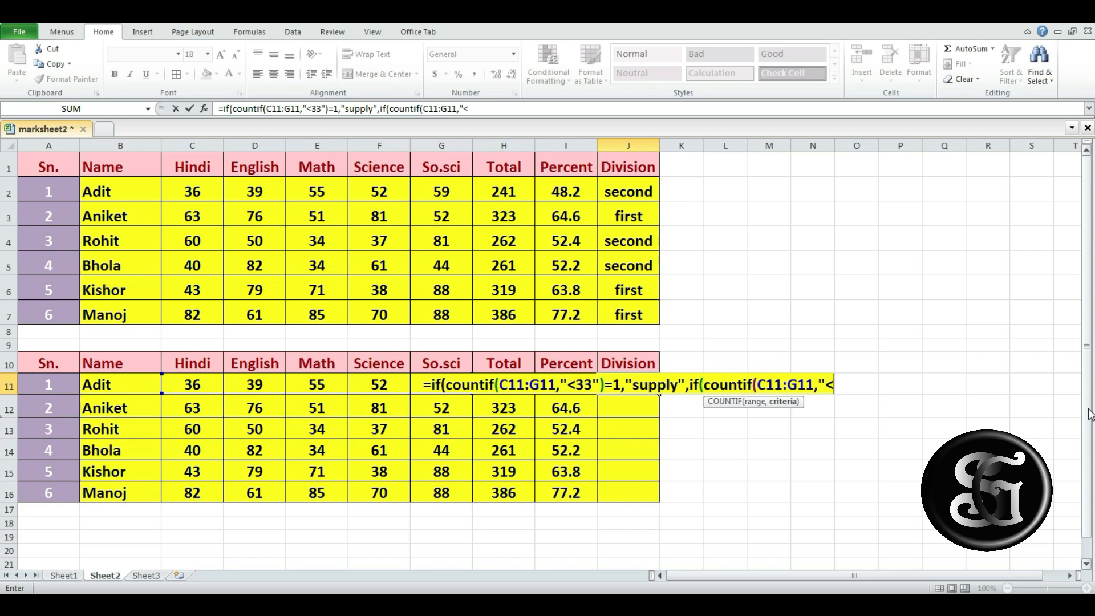
type("33")
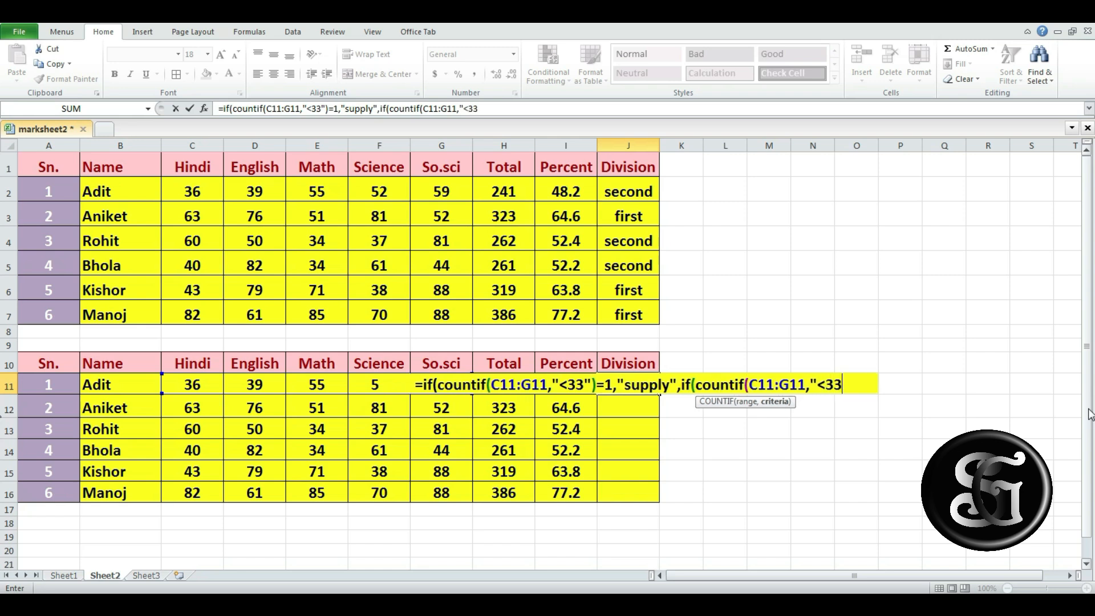
type("\"")
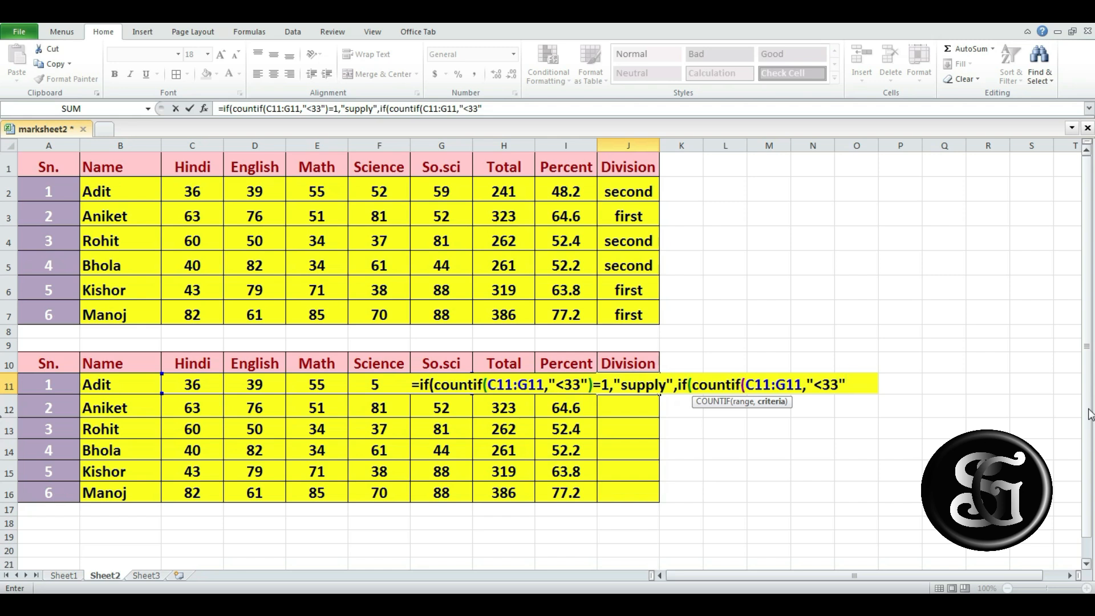
type(")")
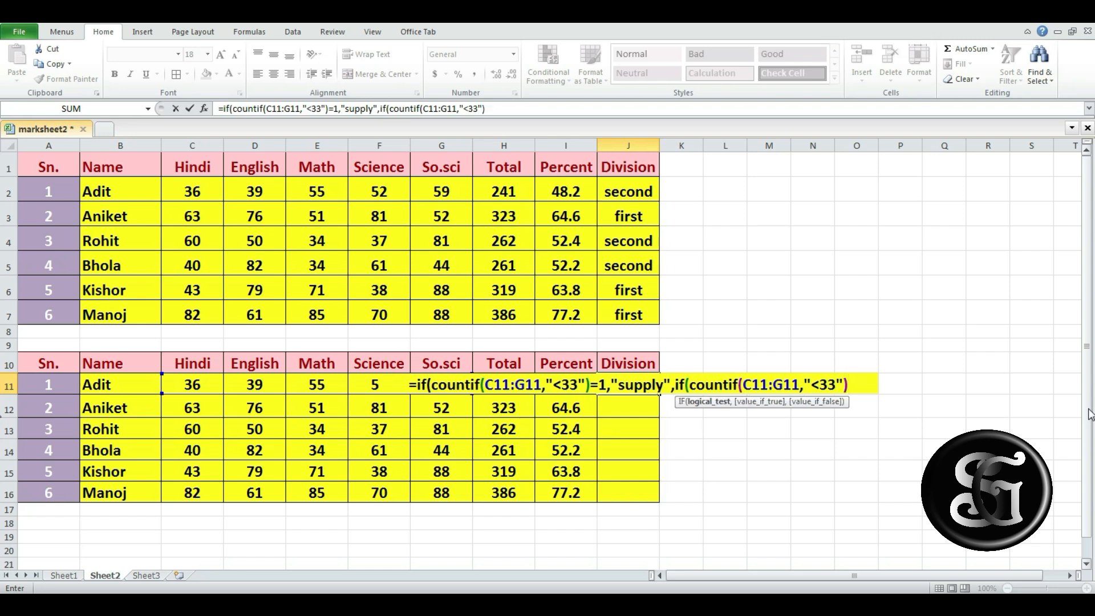
Step: Make the nested IF in J11 return "fail" when its COUNTIF result is greater than 1
type(">1")
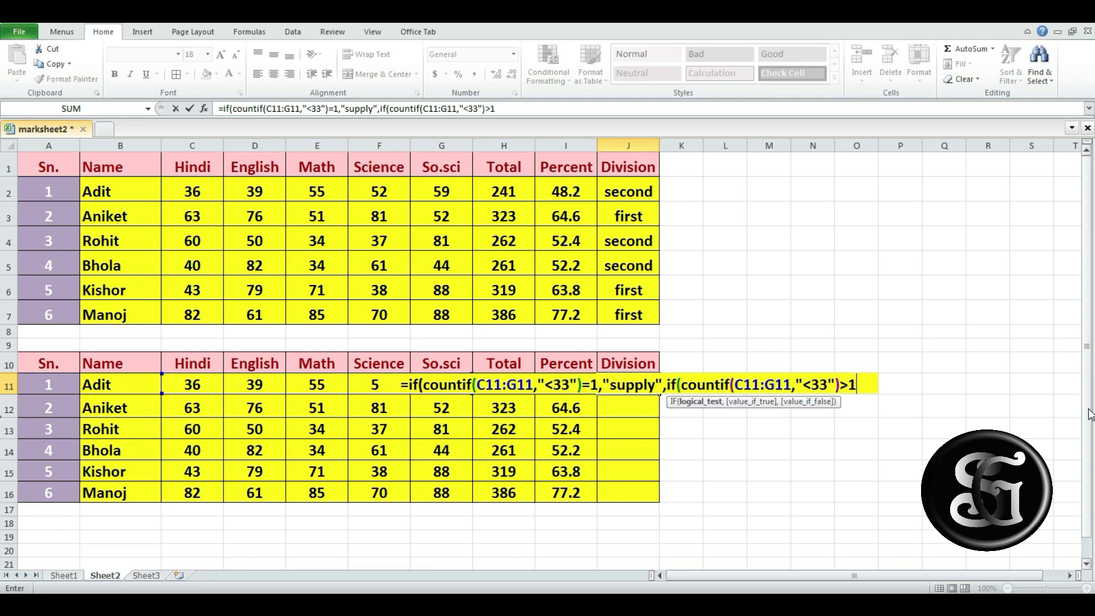
type(",\"")
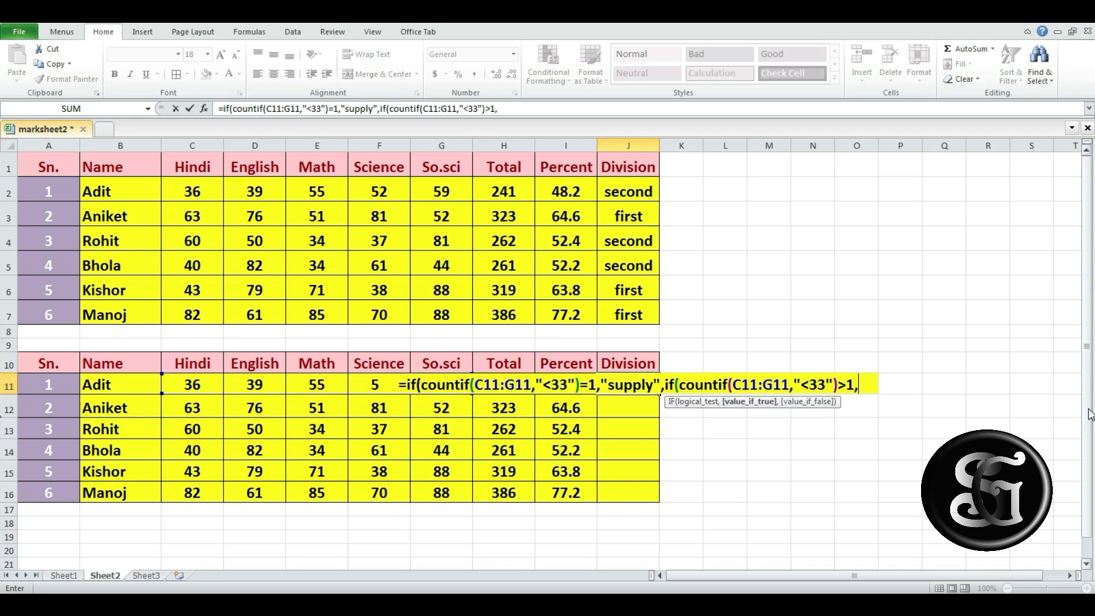
type("fail")
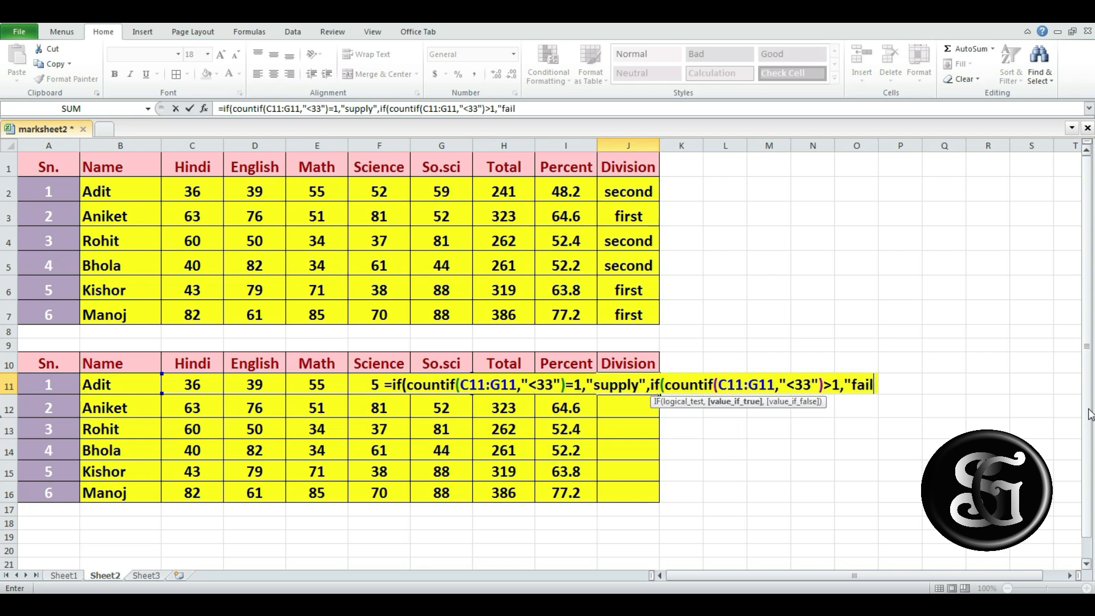
type("\",")
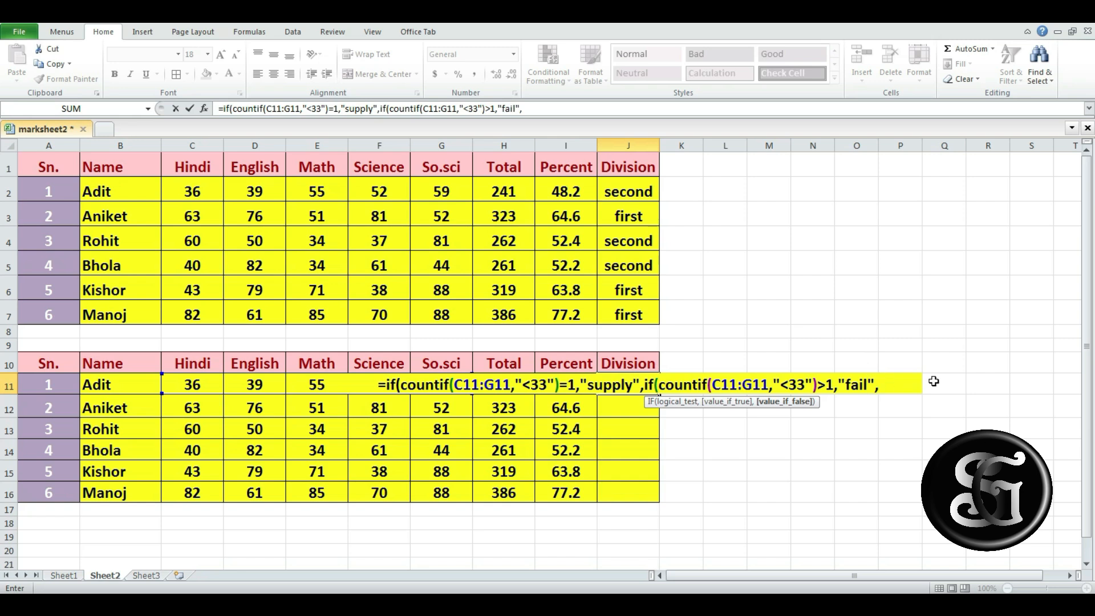
Step: Nest another IF in the J11 formula that returns "merit" when I11 is at least 80
type("if")
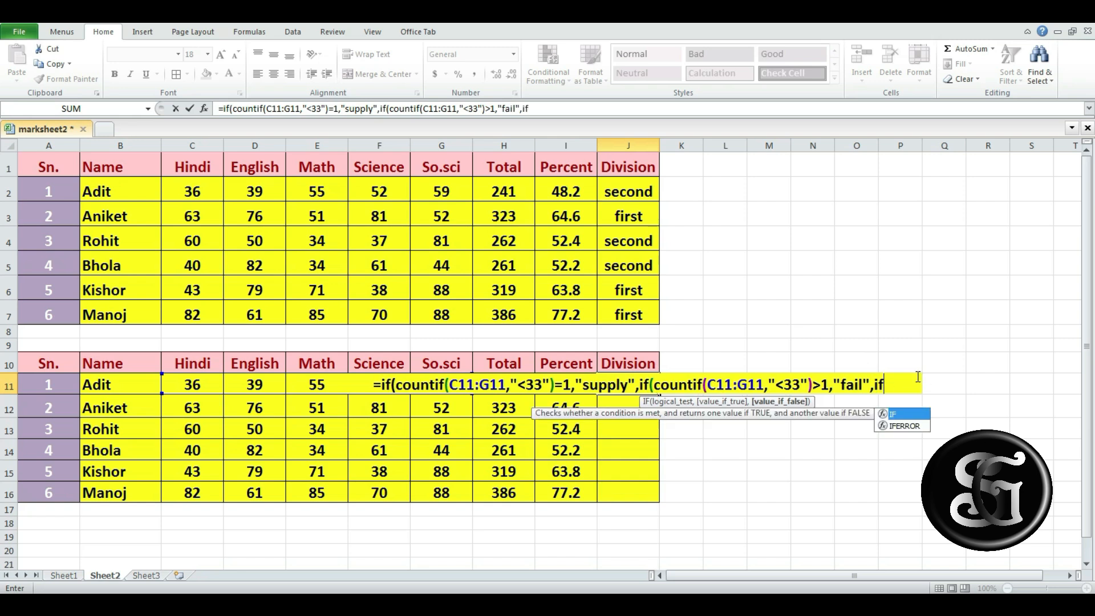
type("(")
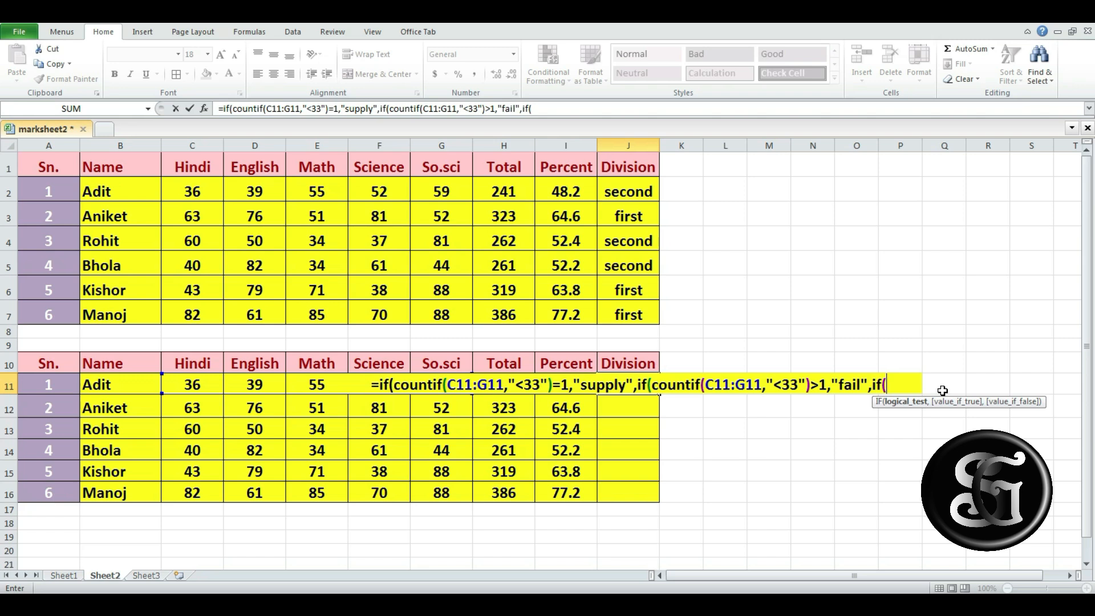
type("i")
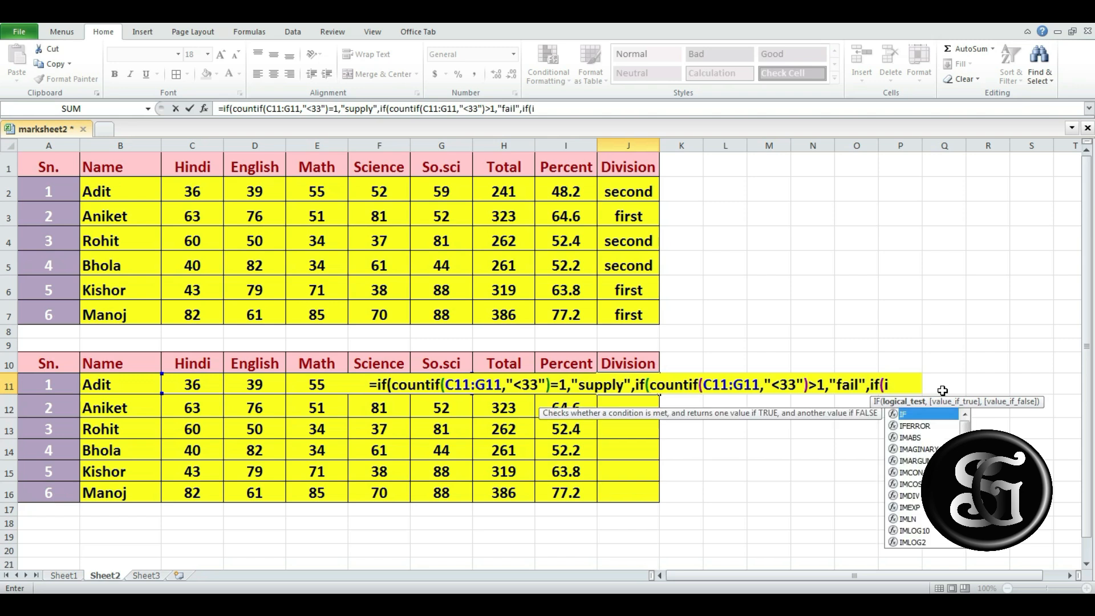
type("11")
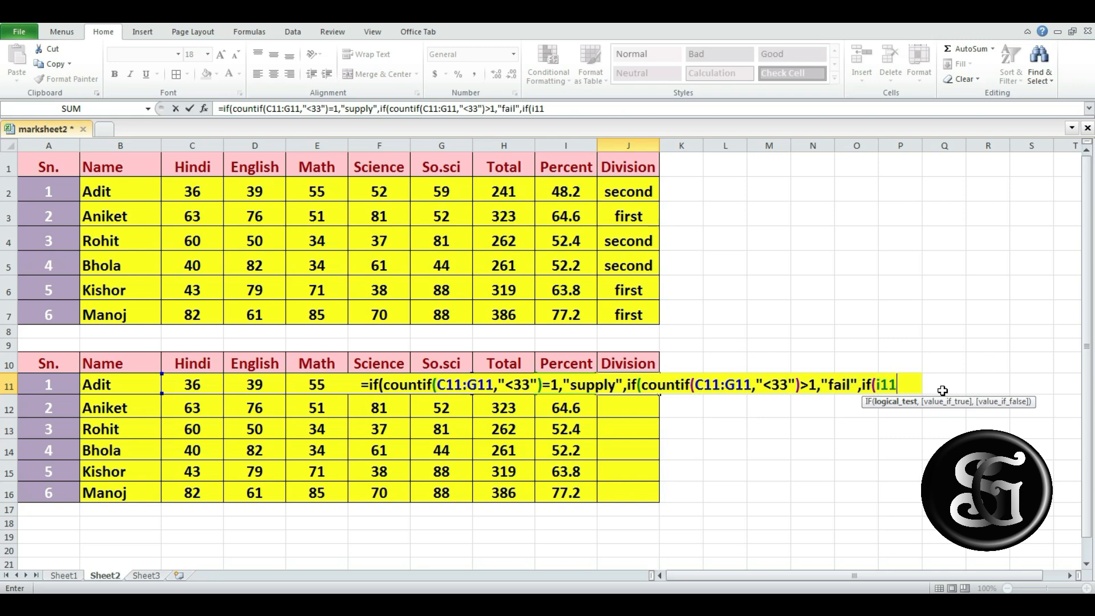
type(">=")
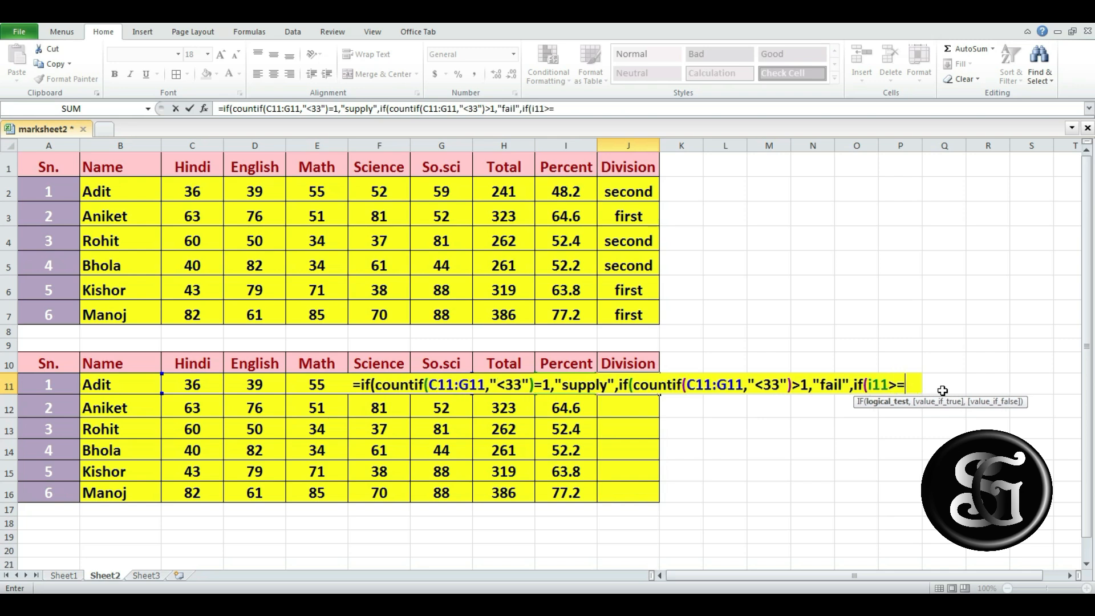
type("80")
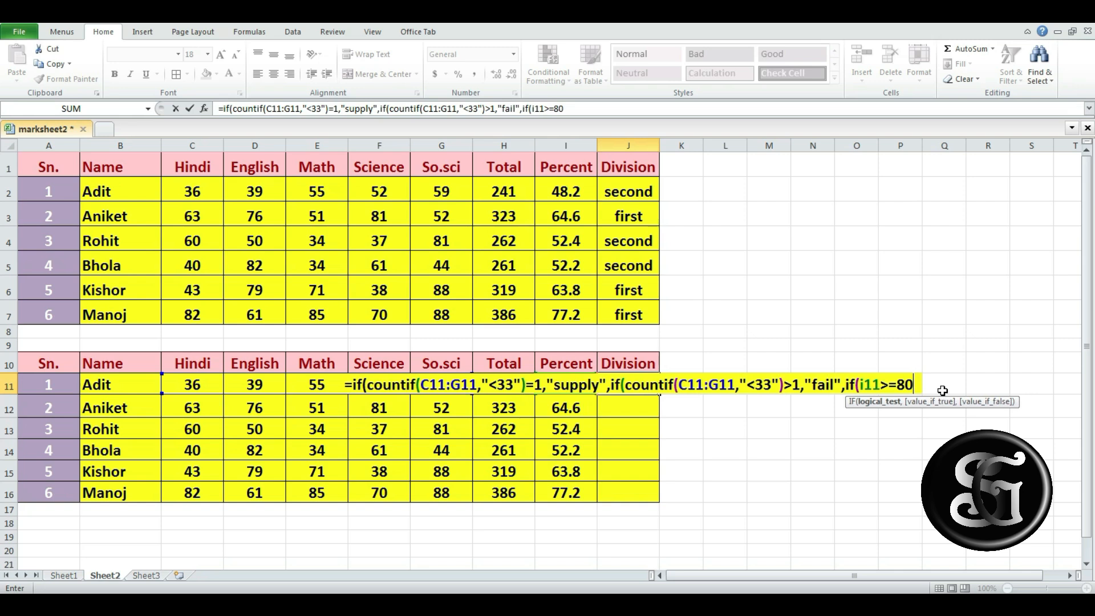
type(",\"")
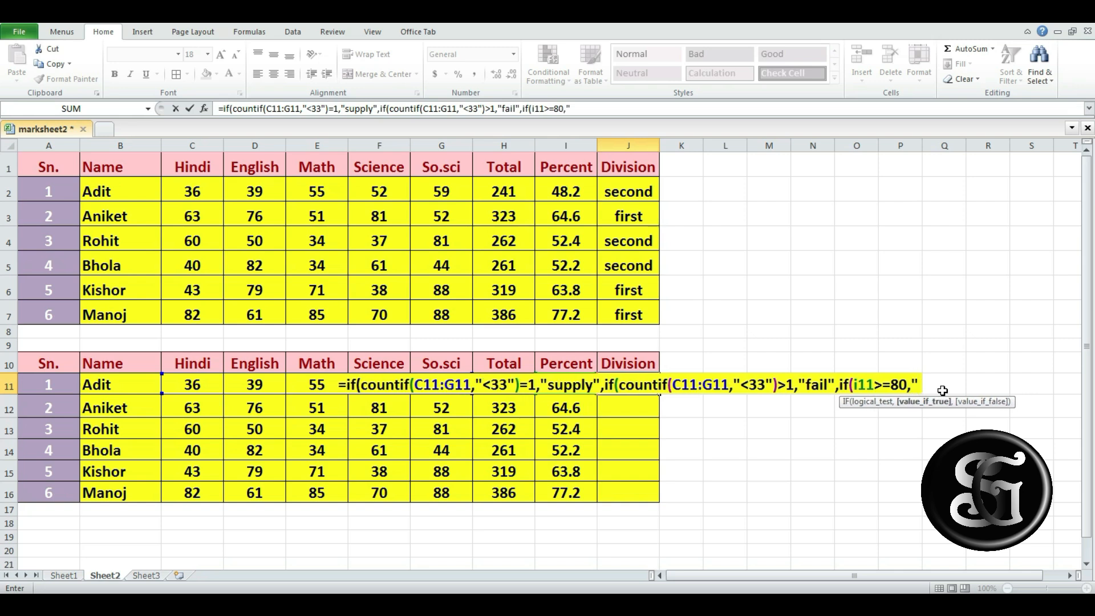
type("merit")
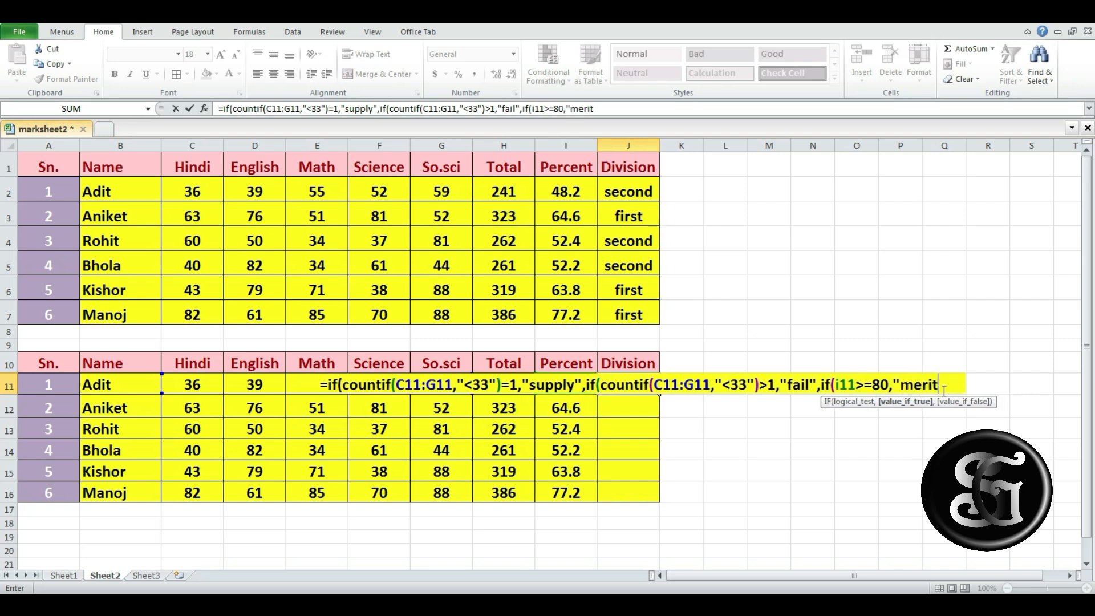
type("\"")
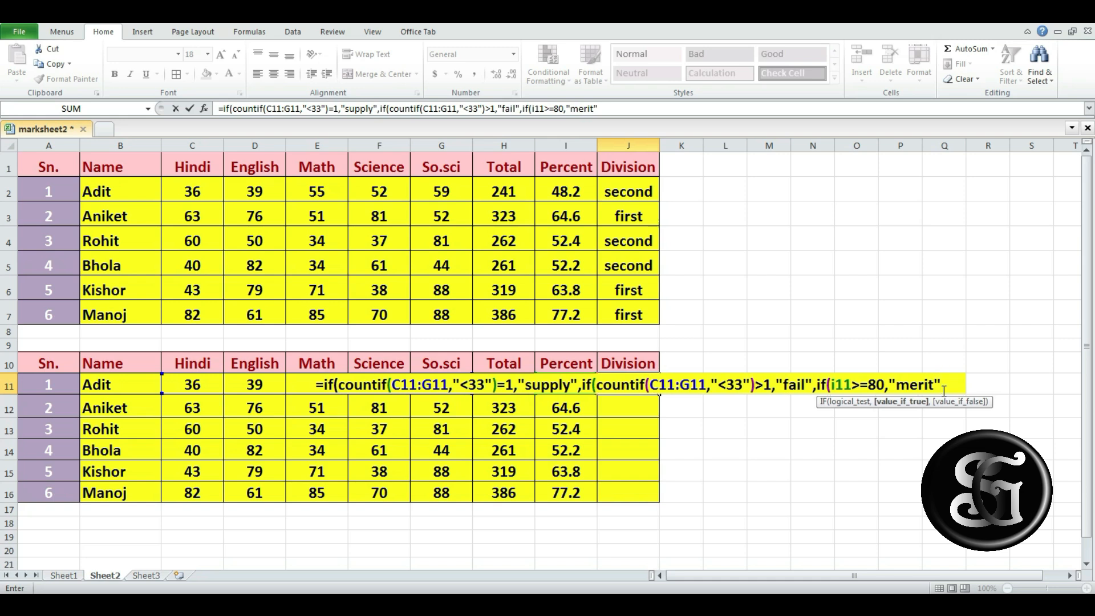
Step: Nest a further IF in the J11 formula that returns "first" when I11>=60
type(",if")
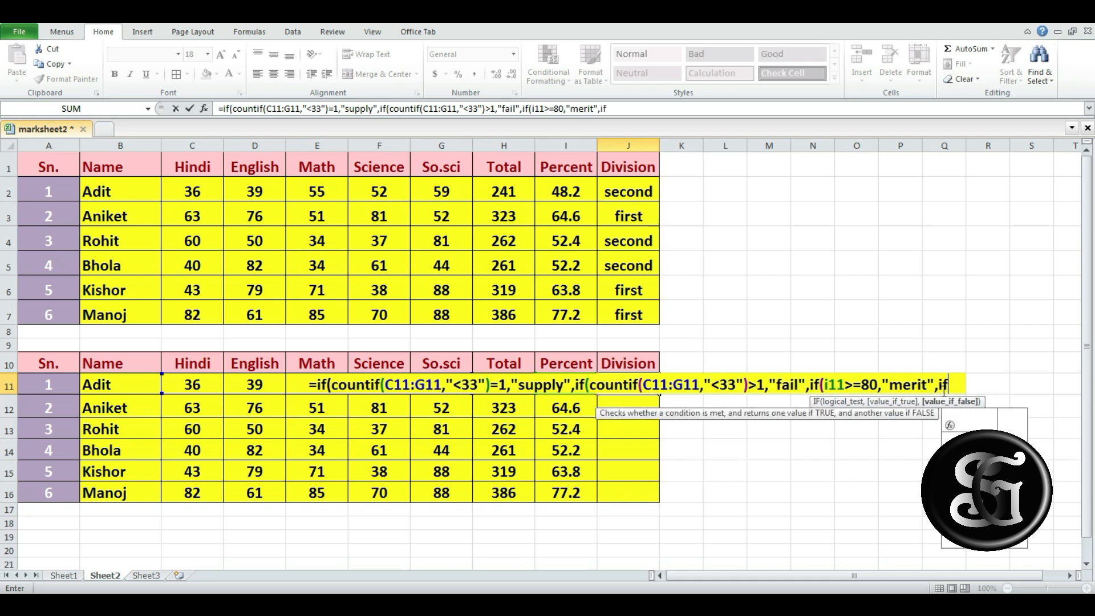
type("(")
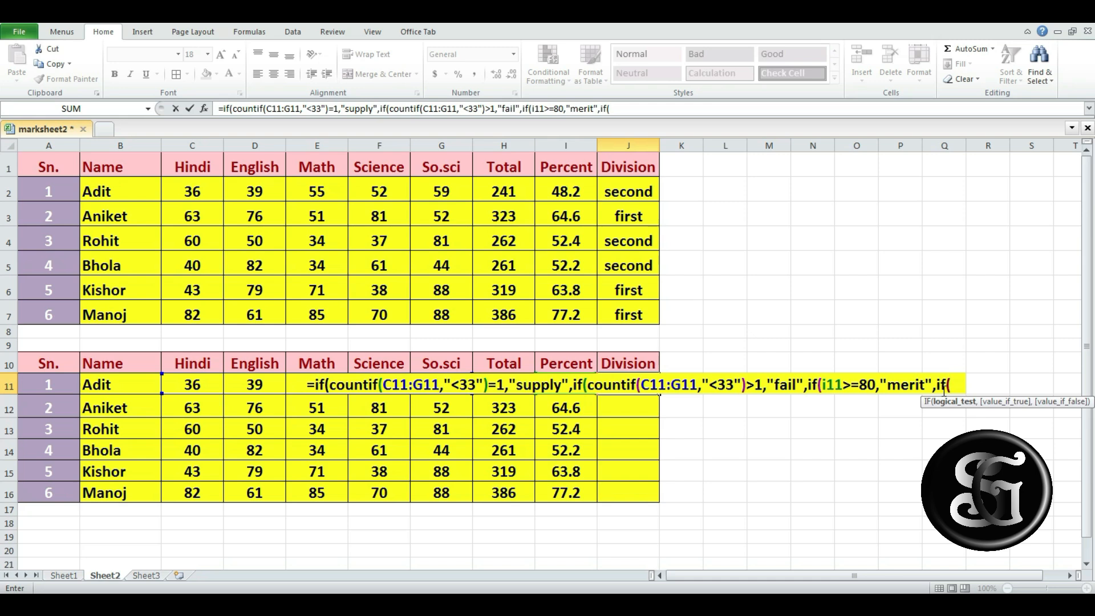
type("i11")
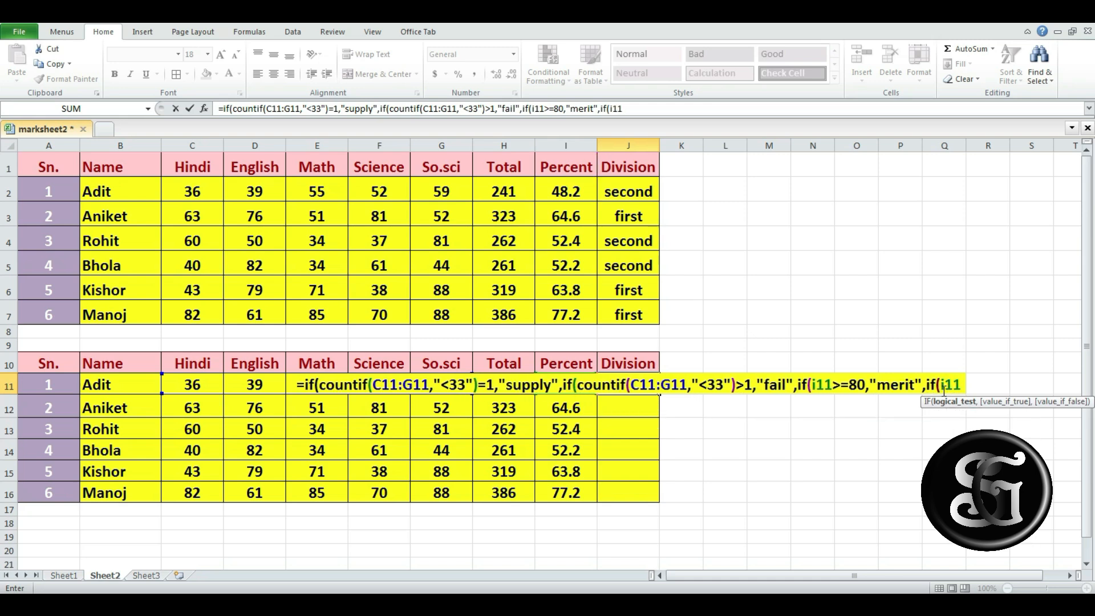
type(">=")
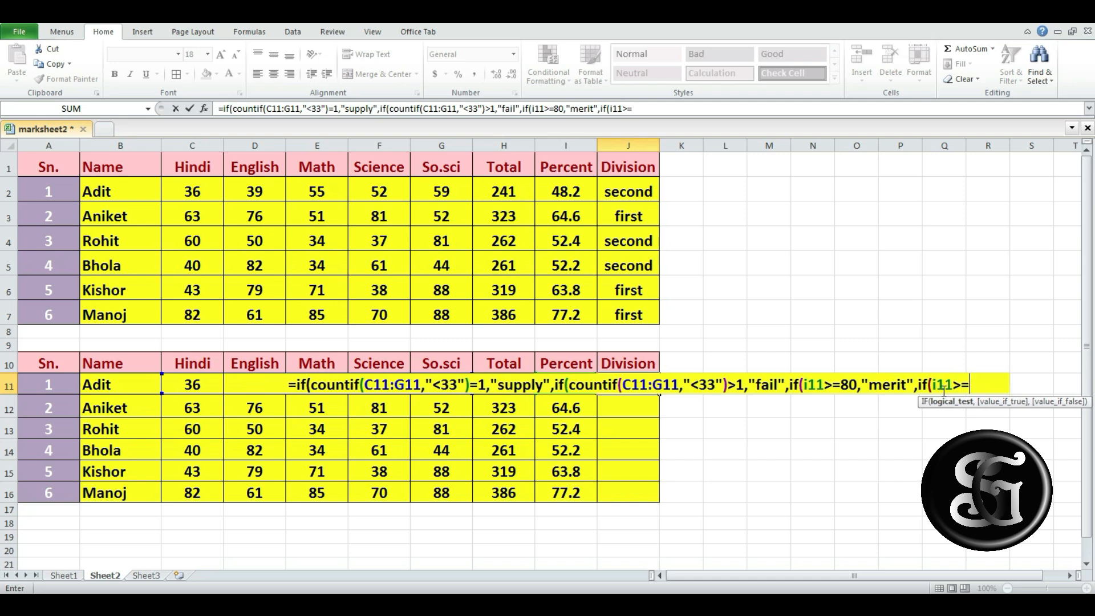
type("60")
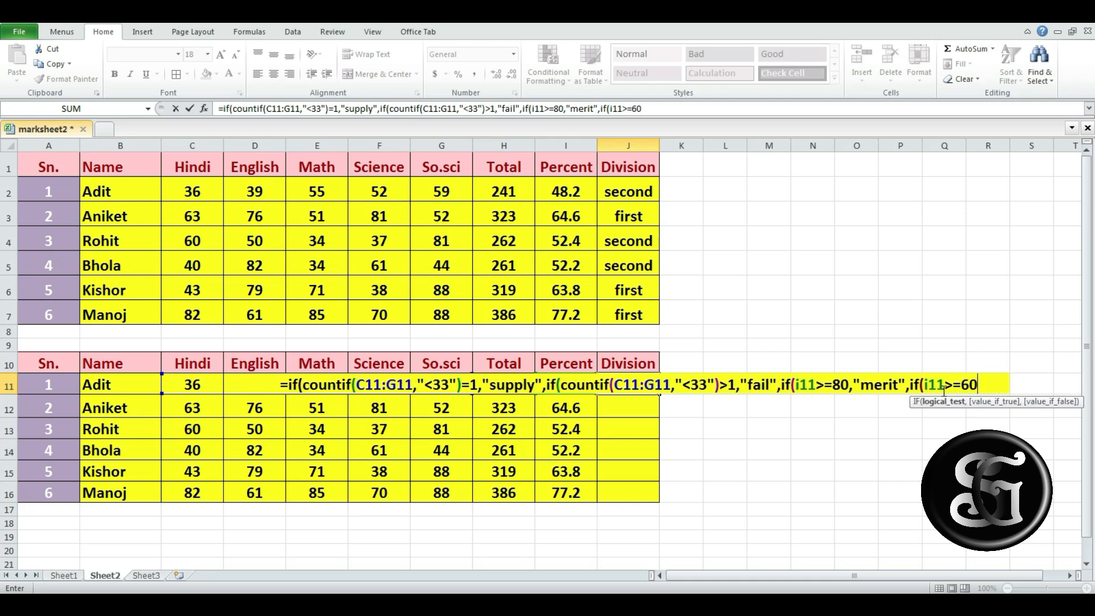
type(",\"")
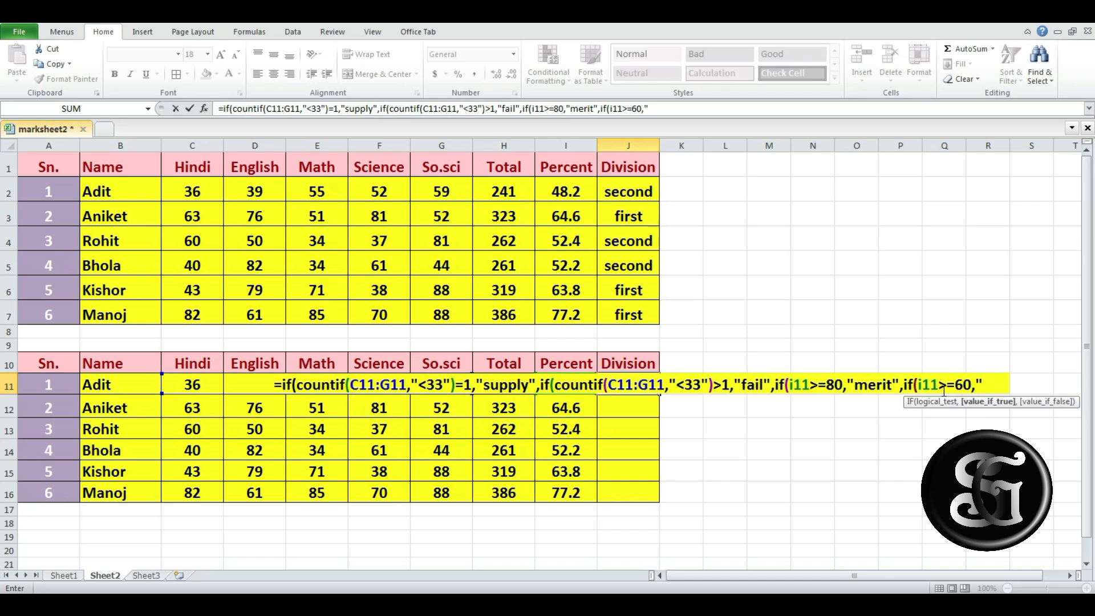
type("first")
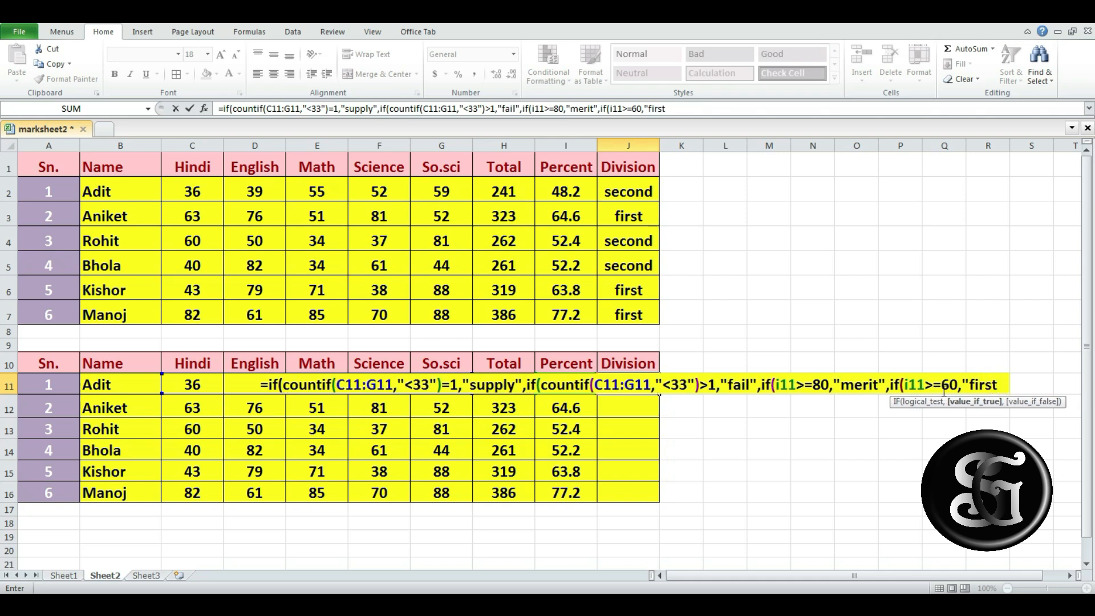
type("\"")
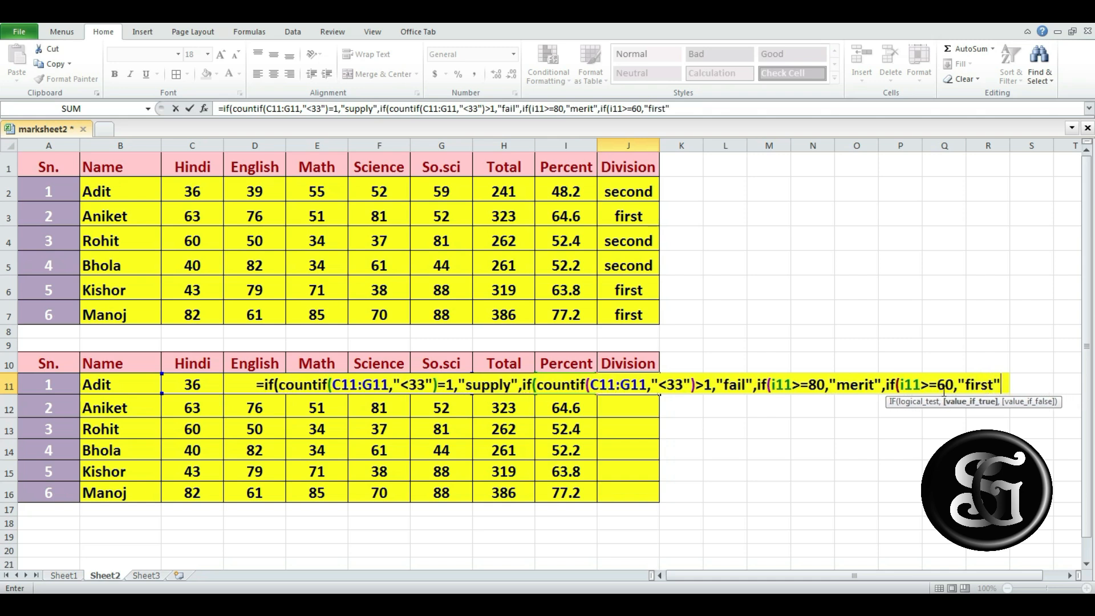
Step: Nest another IF in the J11 formula that returns "second" when I11>=47
type(",if")
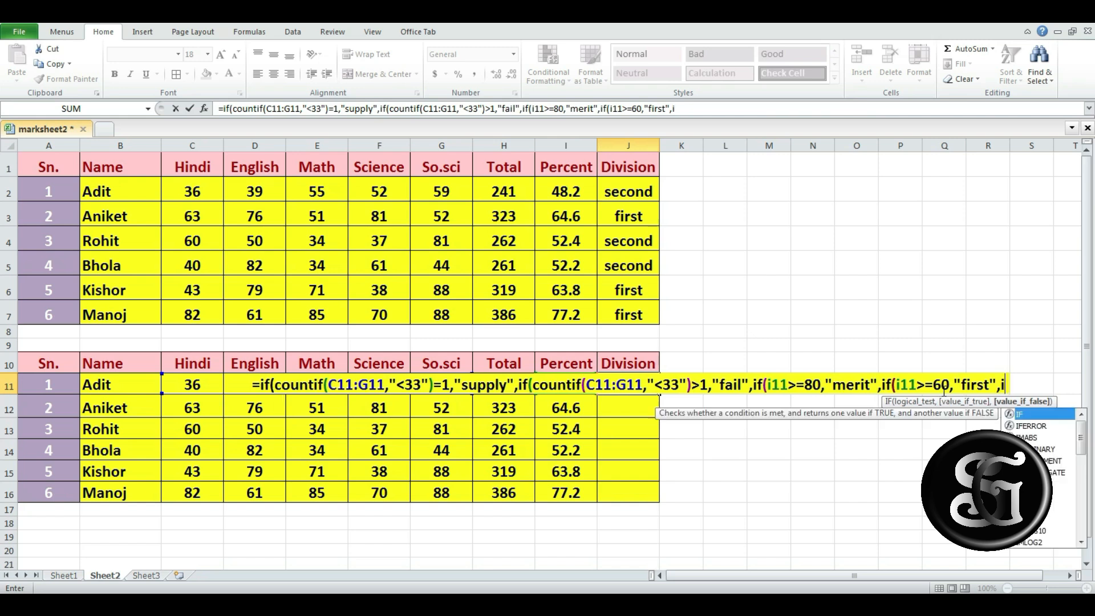
type("(")
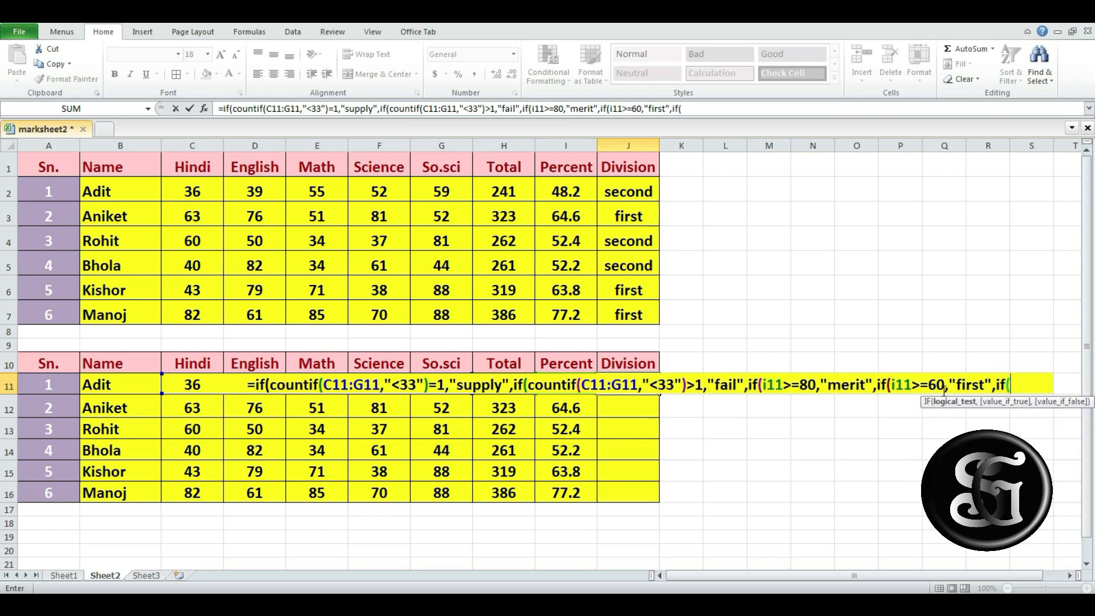
type("i11")
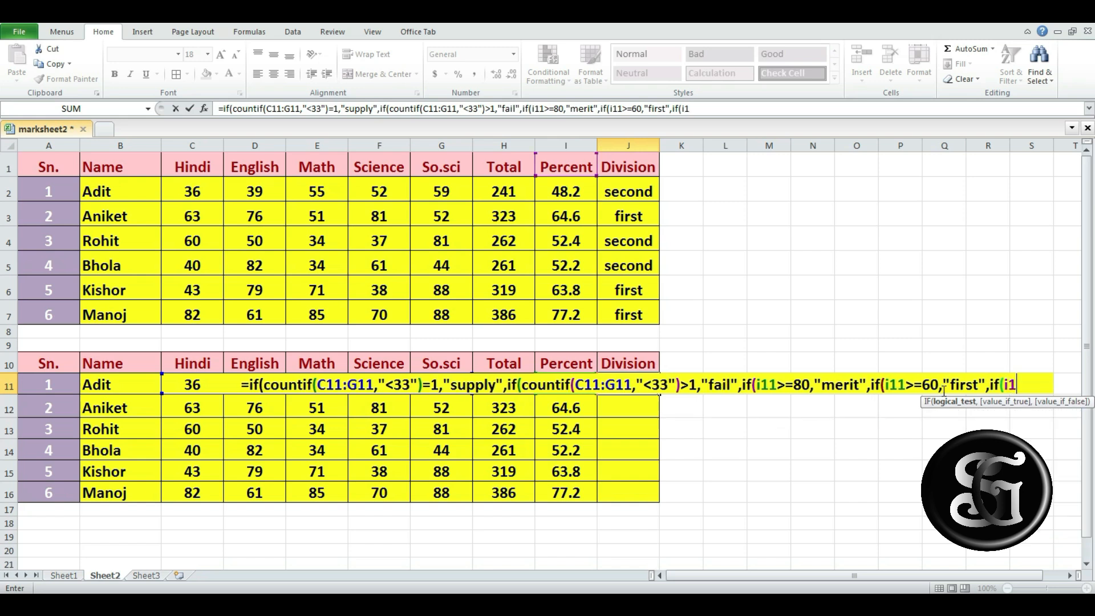
type(">=")
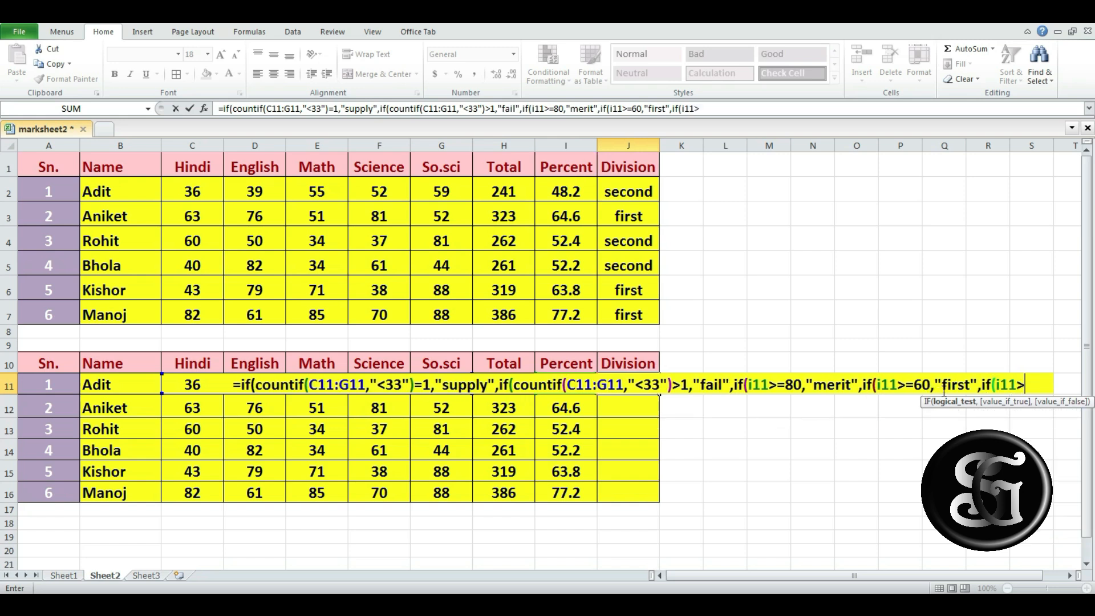
type("47,")
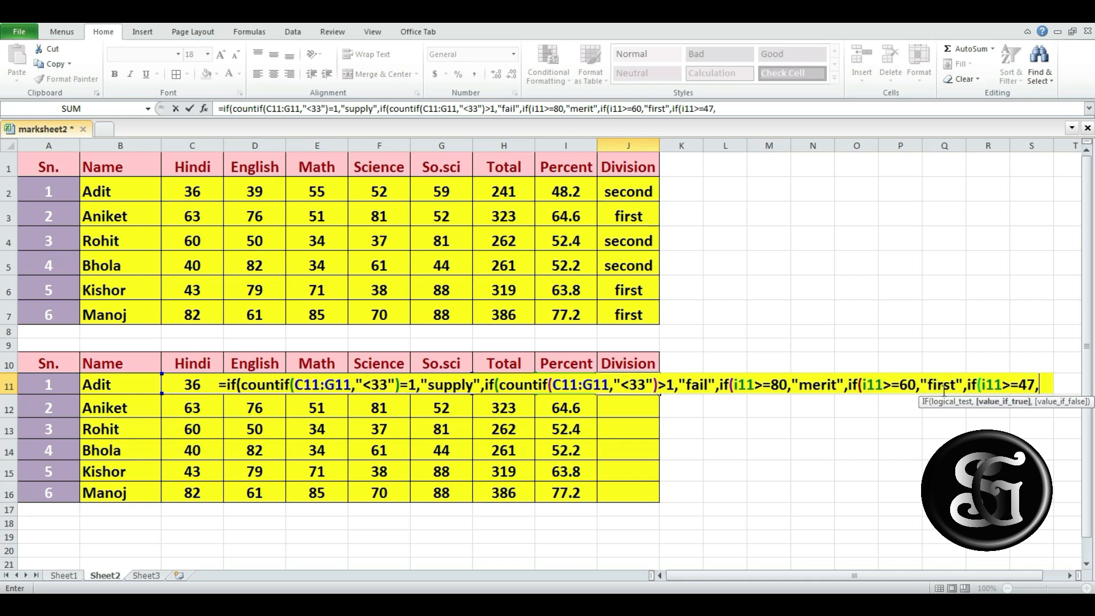
type("\"second")
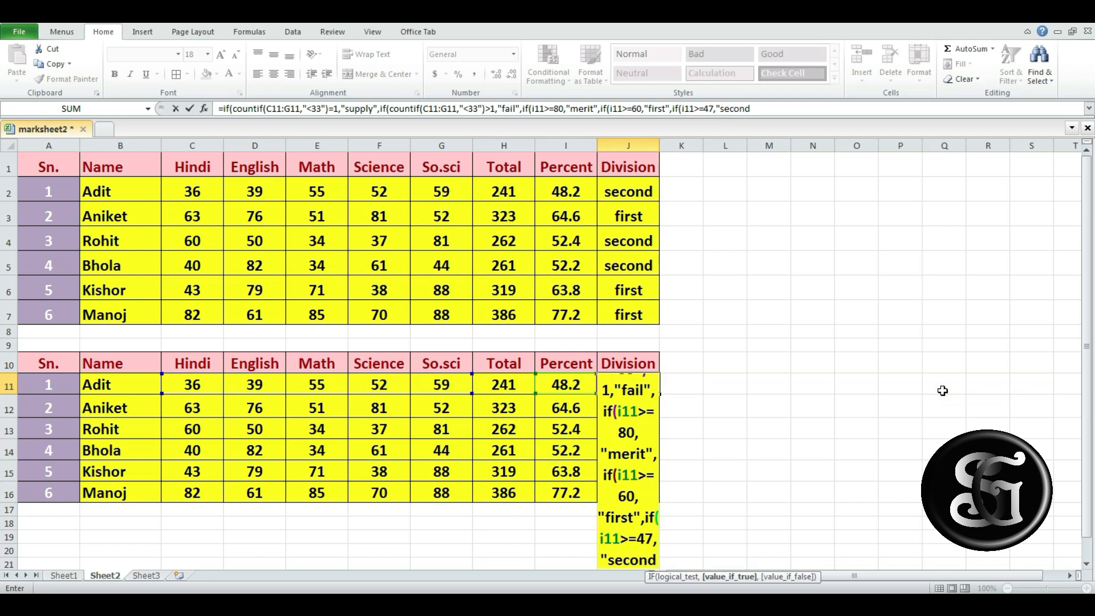
type("\"")
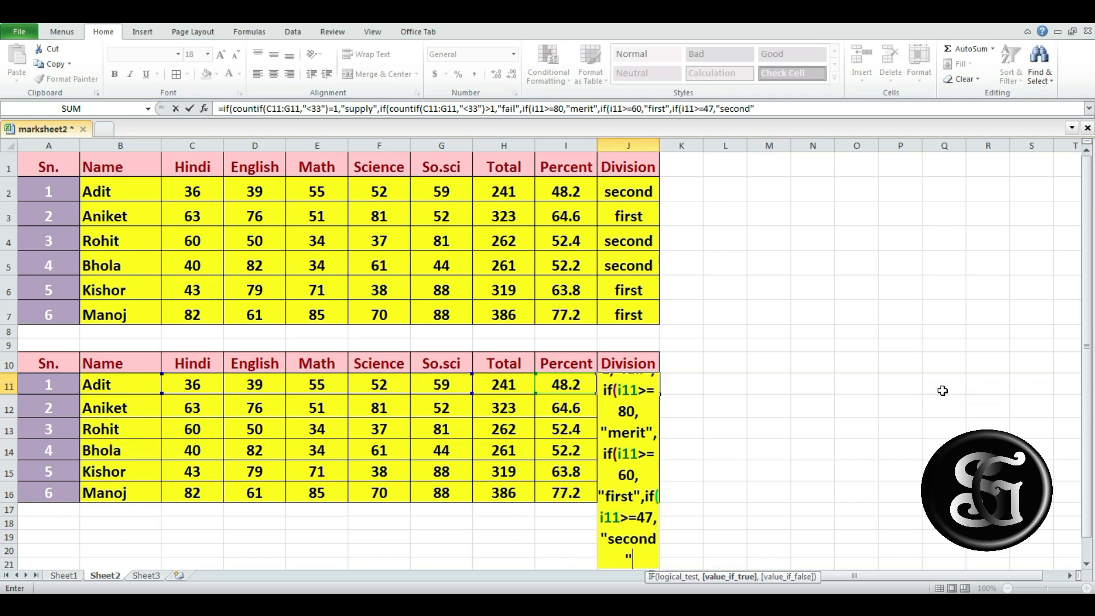
Step: Nest a last IF in the J11 formula that returns "third" when I11>=33
type(",if")
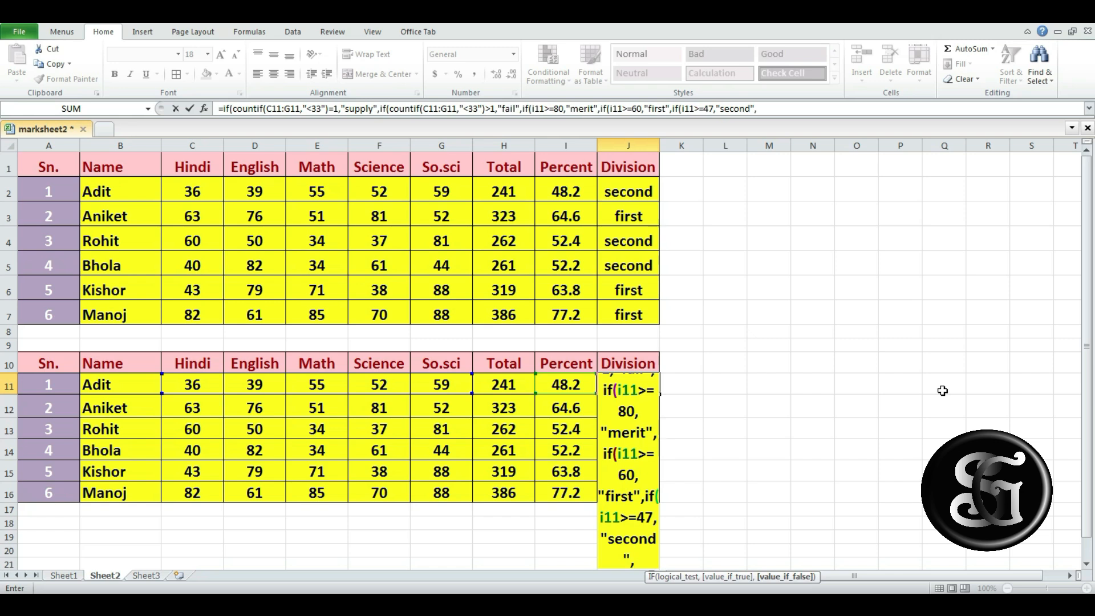
type("(")
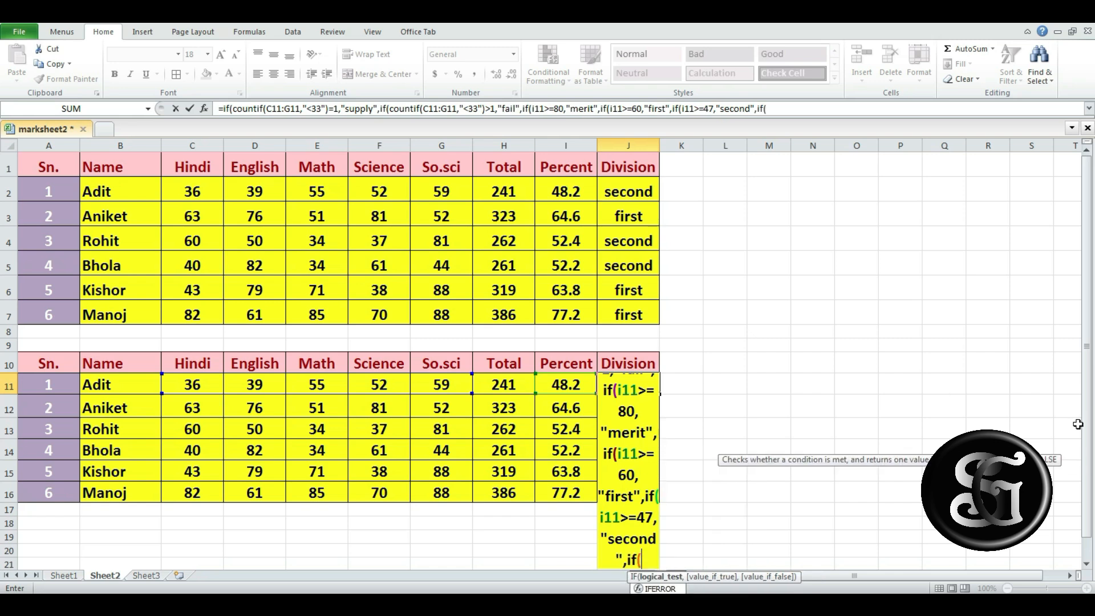
type("i1")
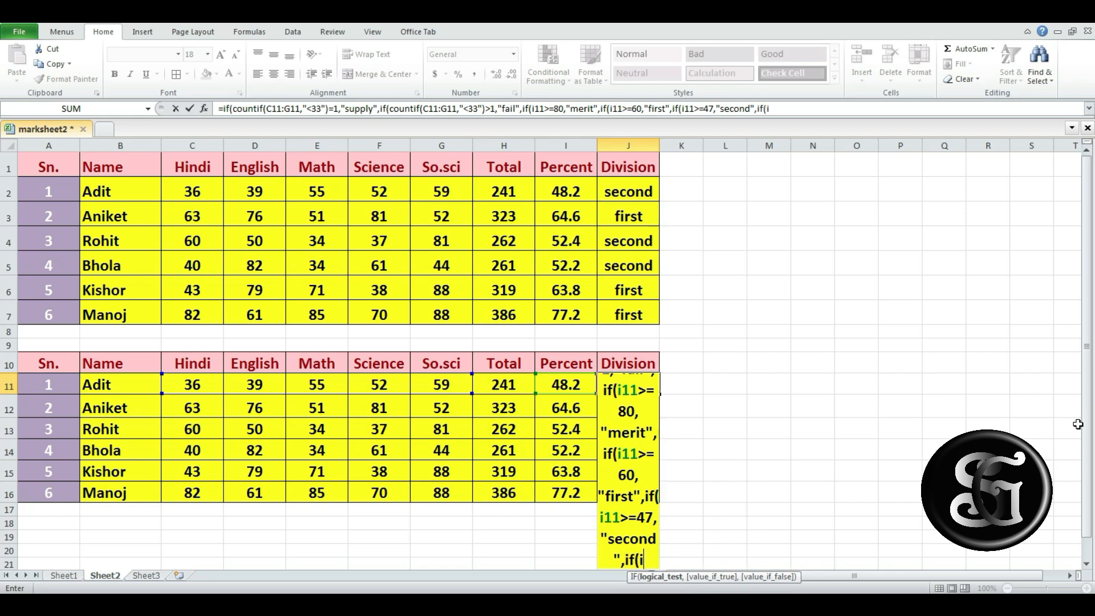
type("1>")
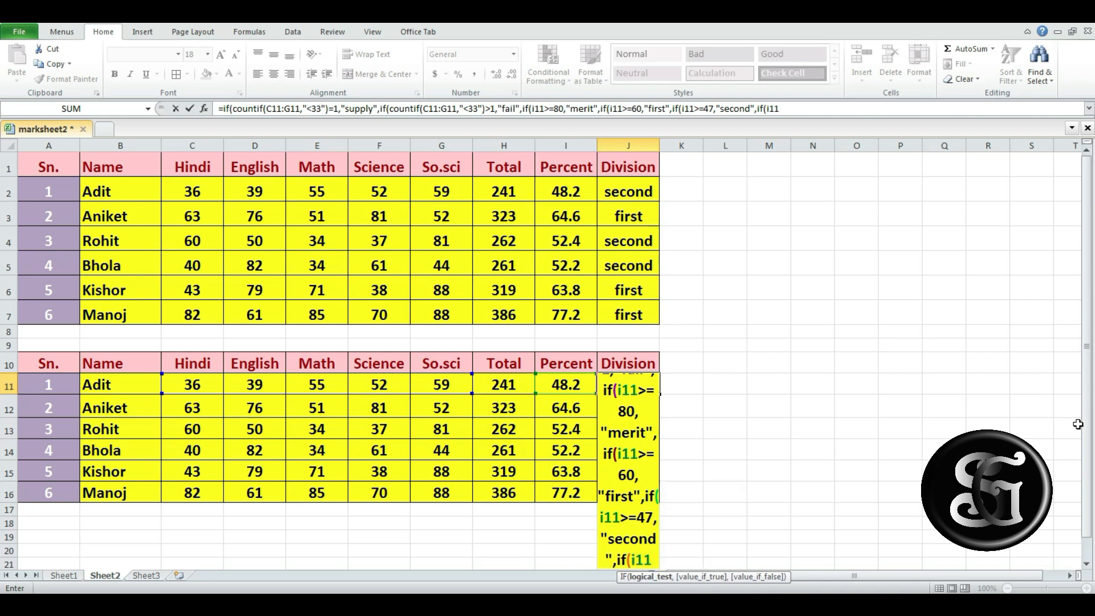
type("=")
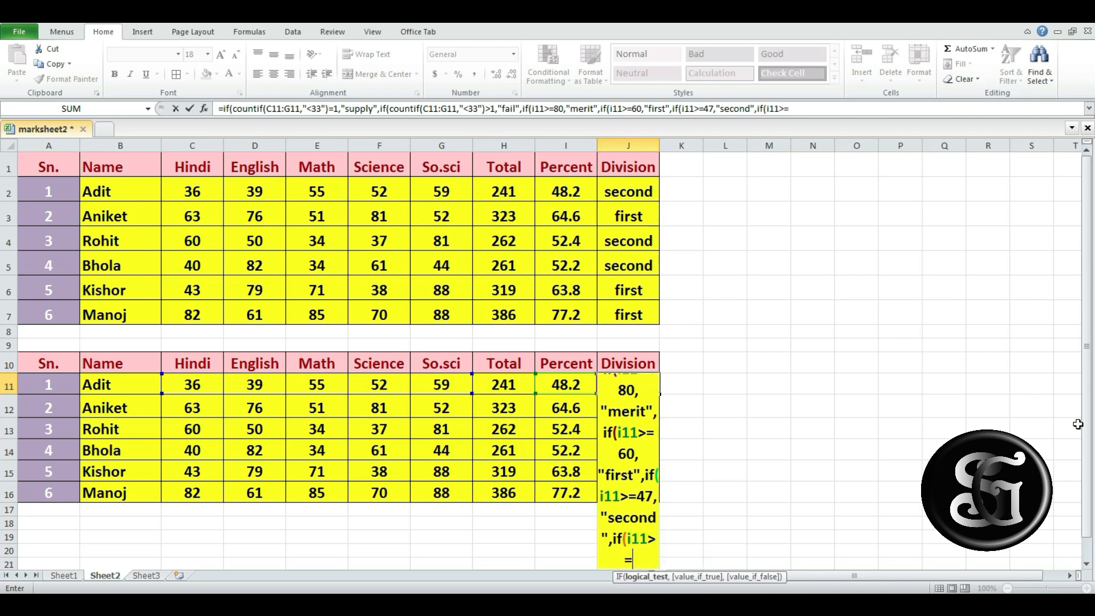
type("33")
type(",")
type("\"")
type("t")
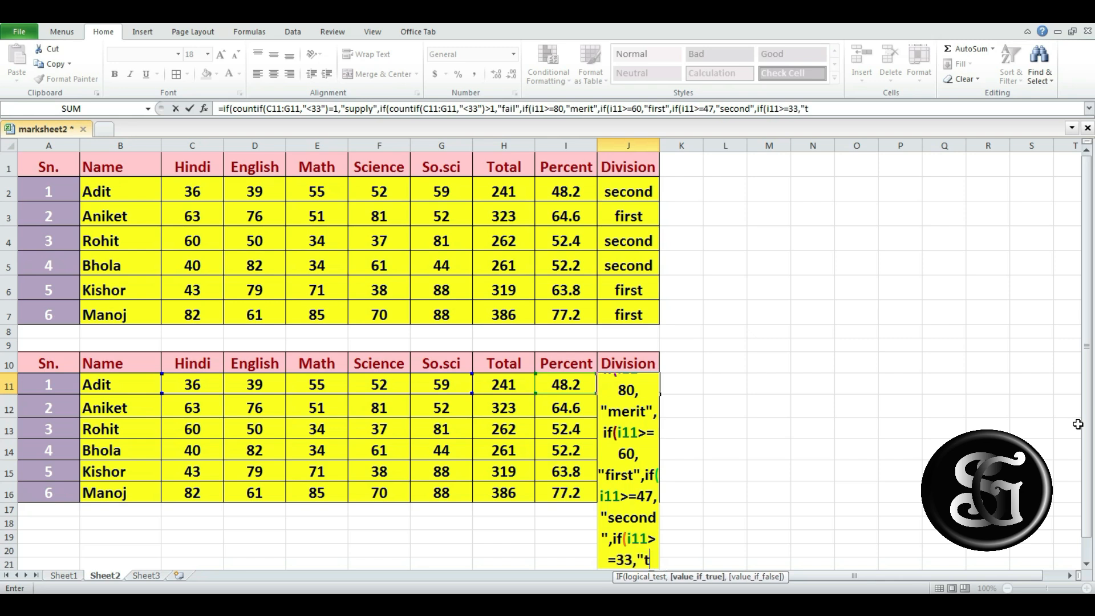
type("hird\"")
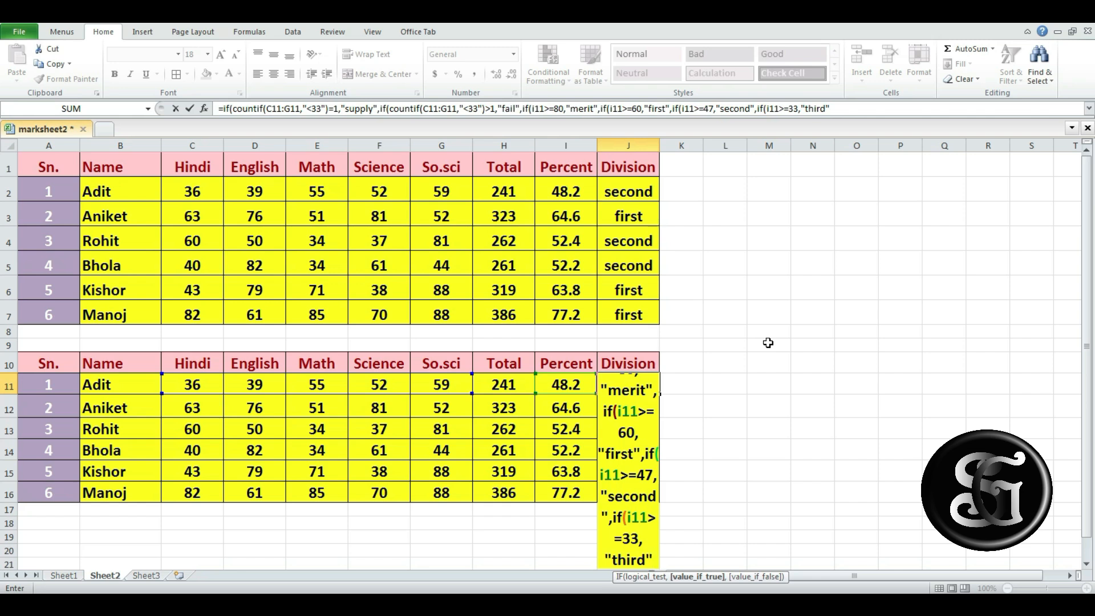
Step: Close all six nested IFs to complete the J11 formula, and fill it down through J16
type(")))")
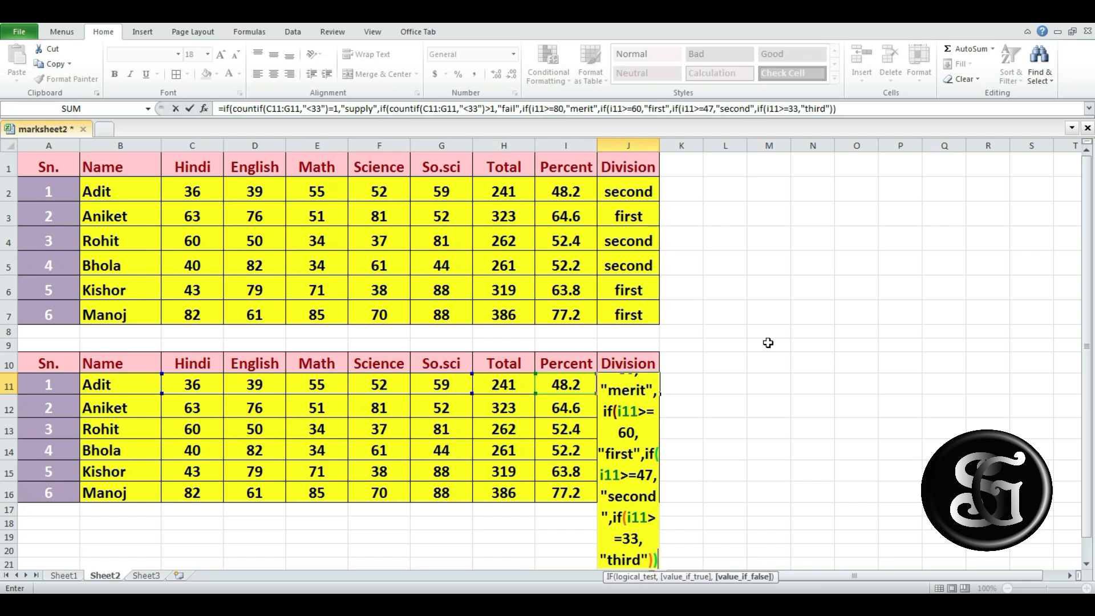
type("))")
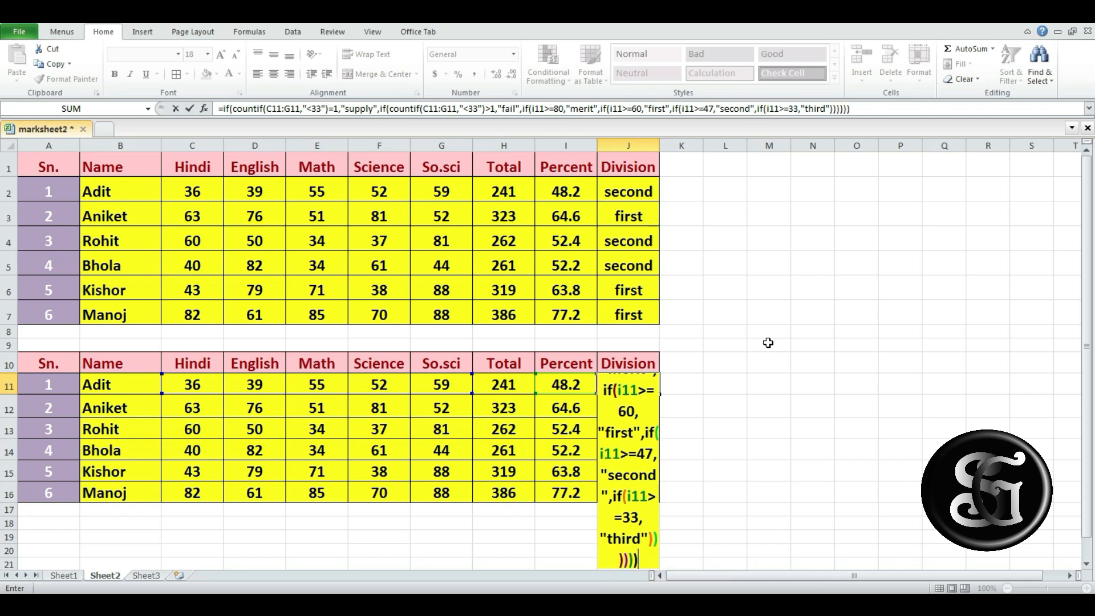
key("Return")
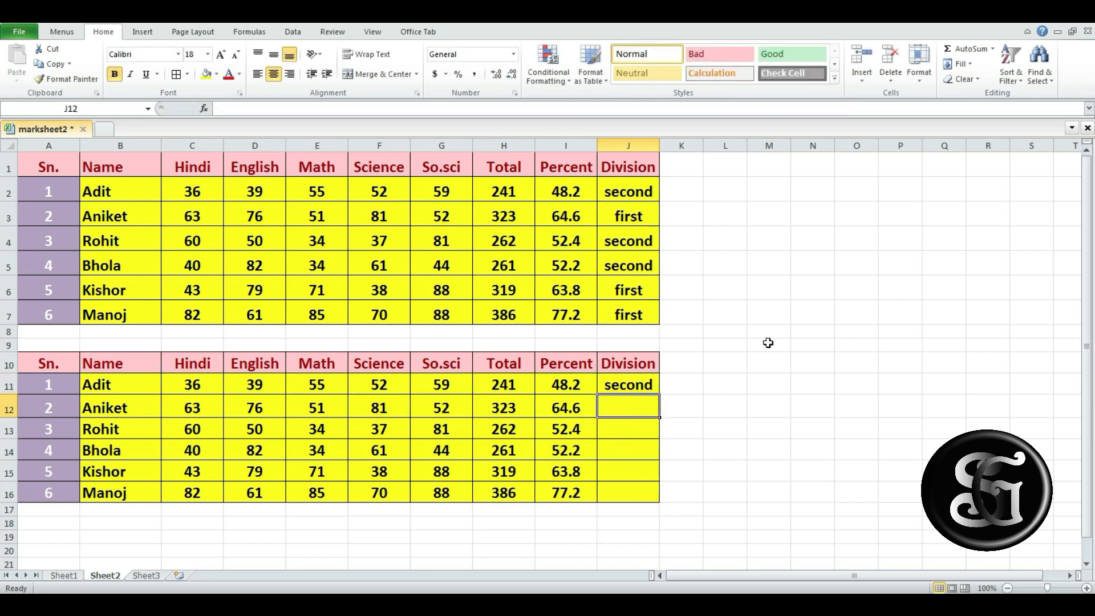
left_click(624, 385)
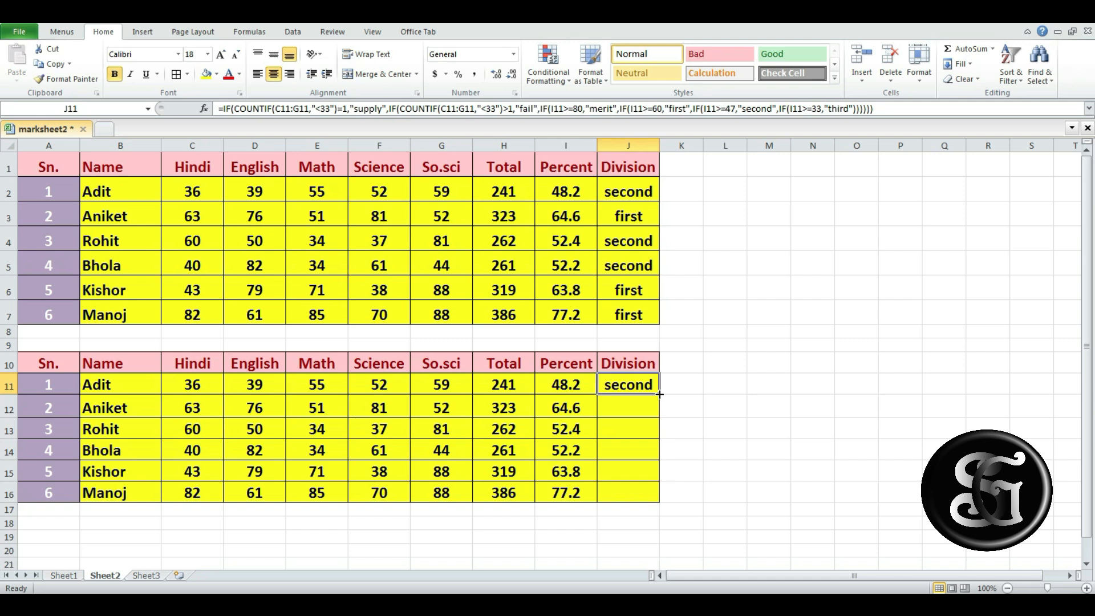
left_click_drag(660, 393, 659, 500)
left_click(749, 469)
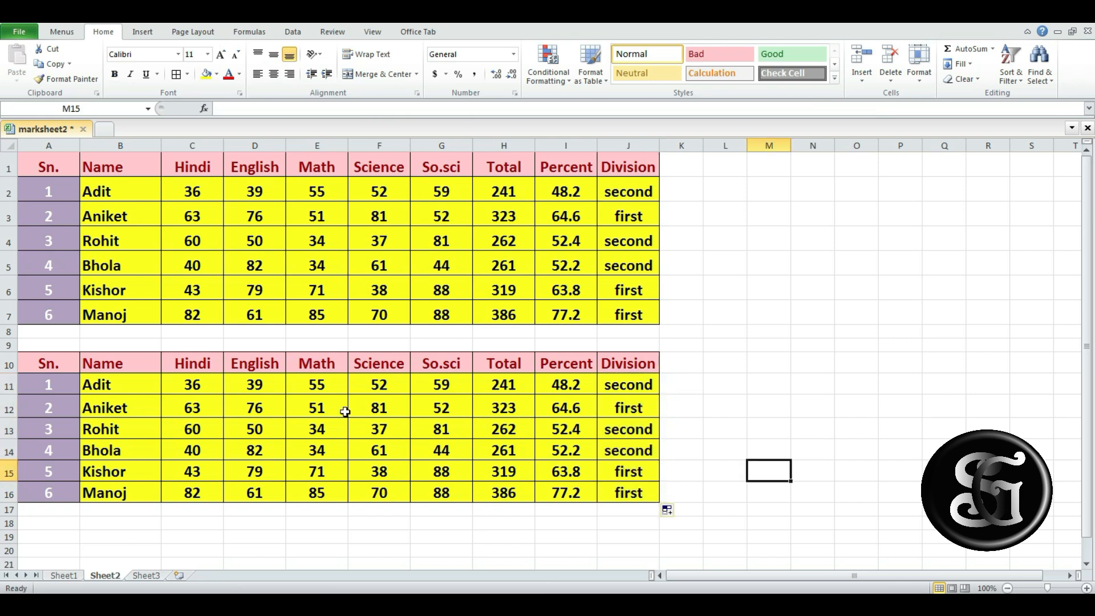
Step: Set the first student's Science mark in F11 of the second marksheet to 30
left_click(263, 385)
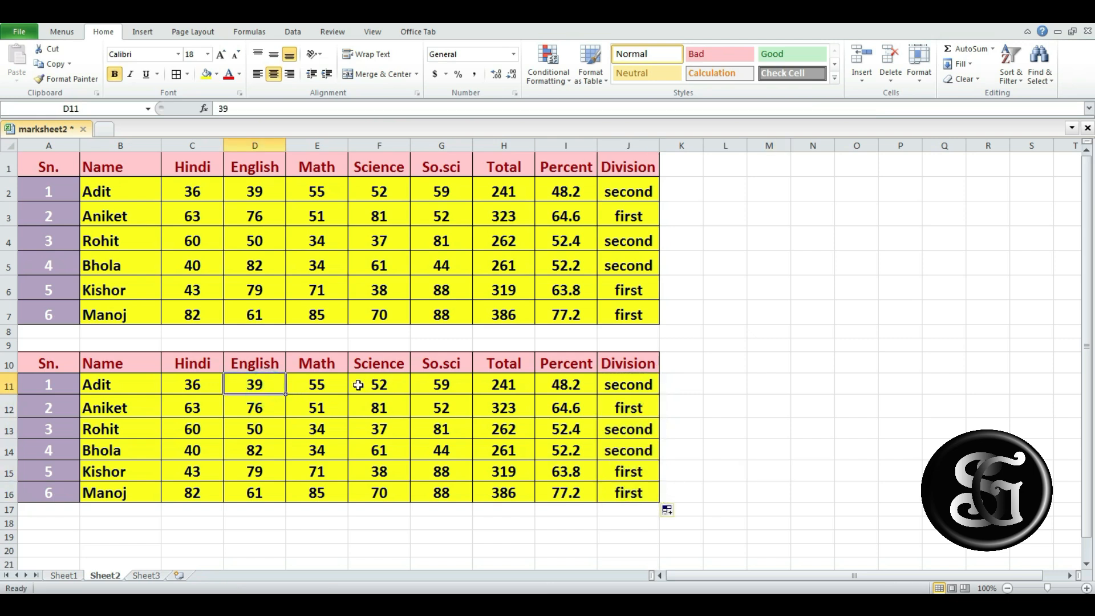
left_click(392, 385)
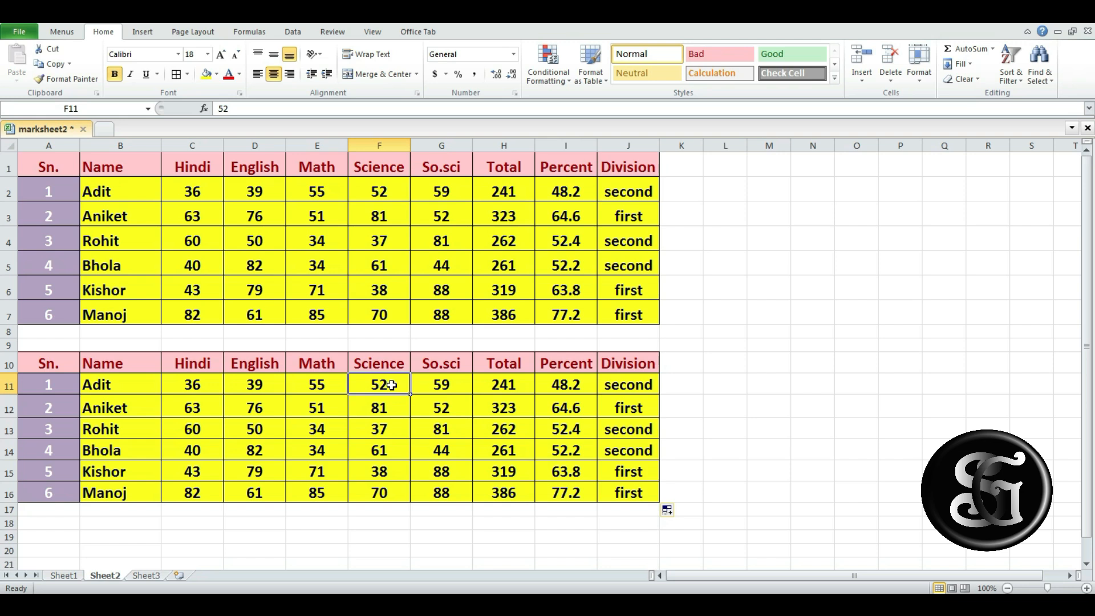
type("30")
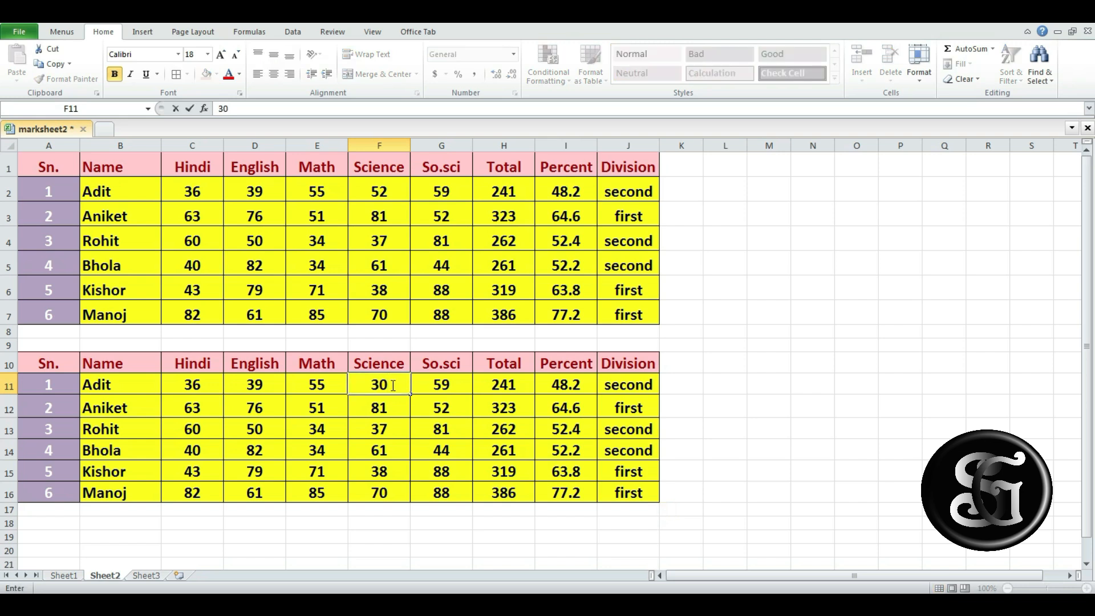
left_click(724, 386)
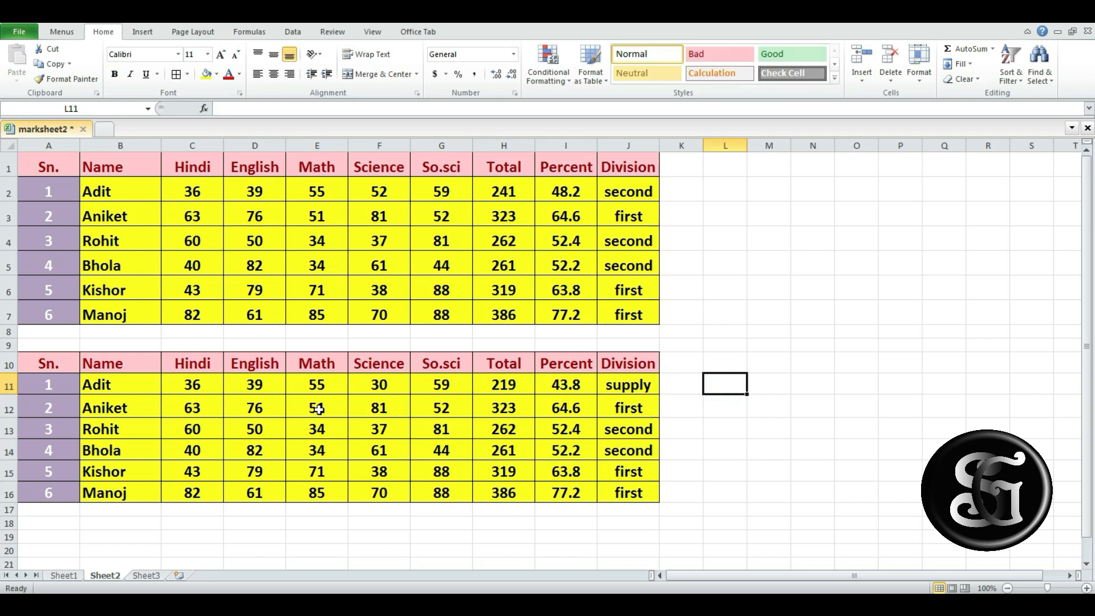
Step: Set the second student's marks in row 12 to 20 for Math and 25 for Science
left_click(317, 407)
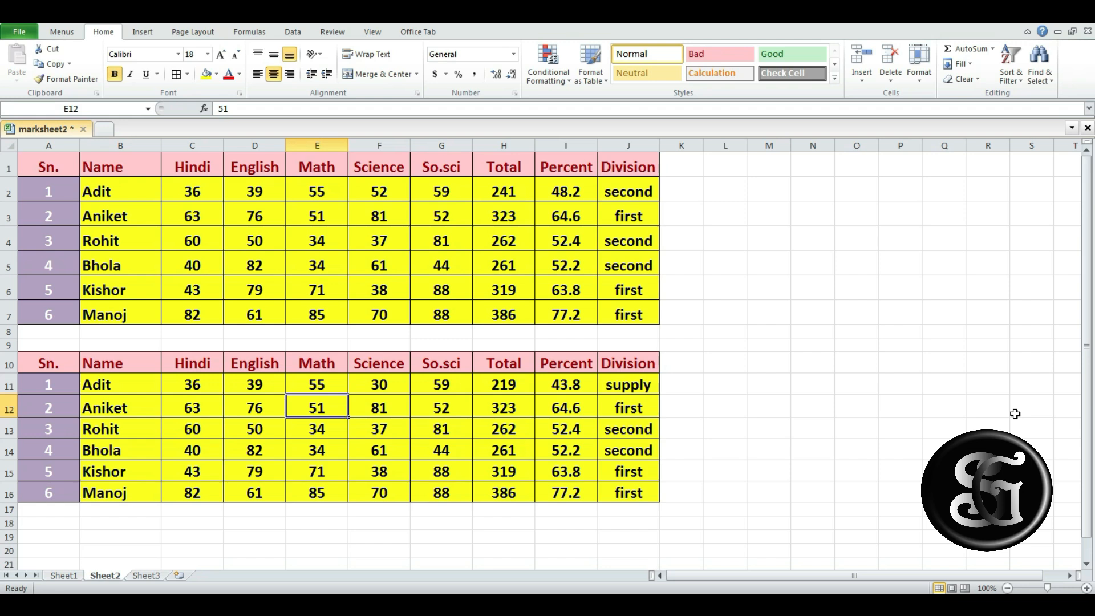
type("20")
key("Tab")
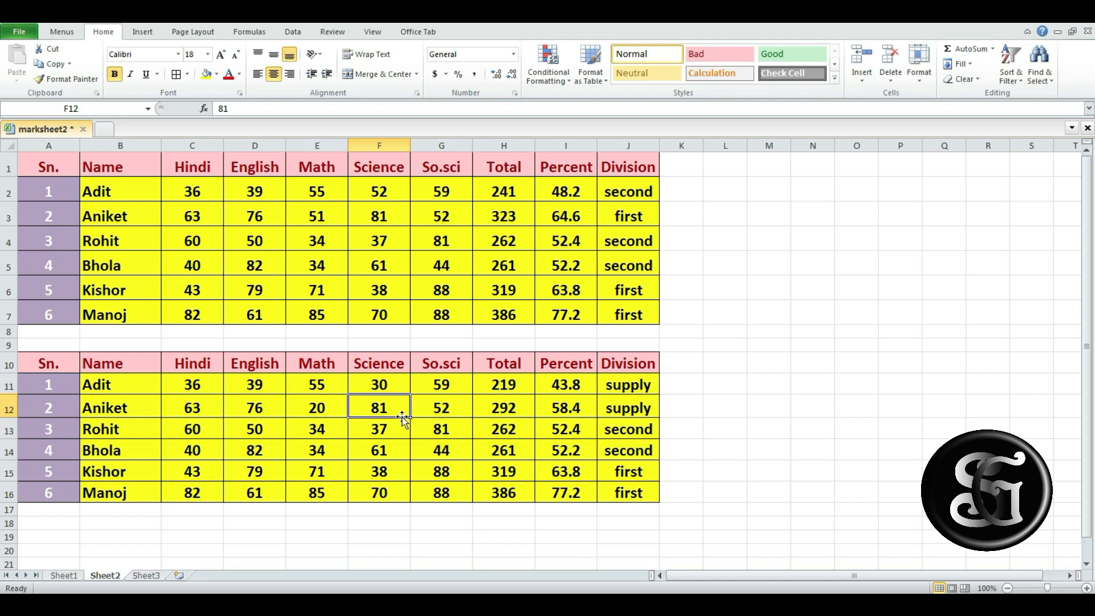
type("25")
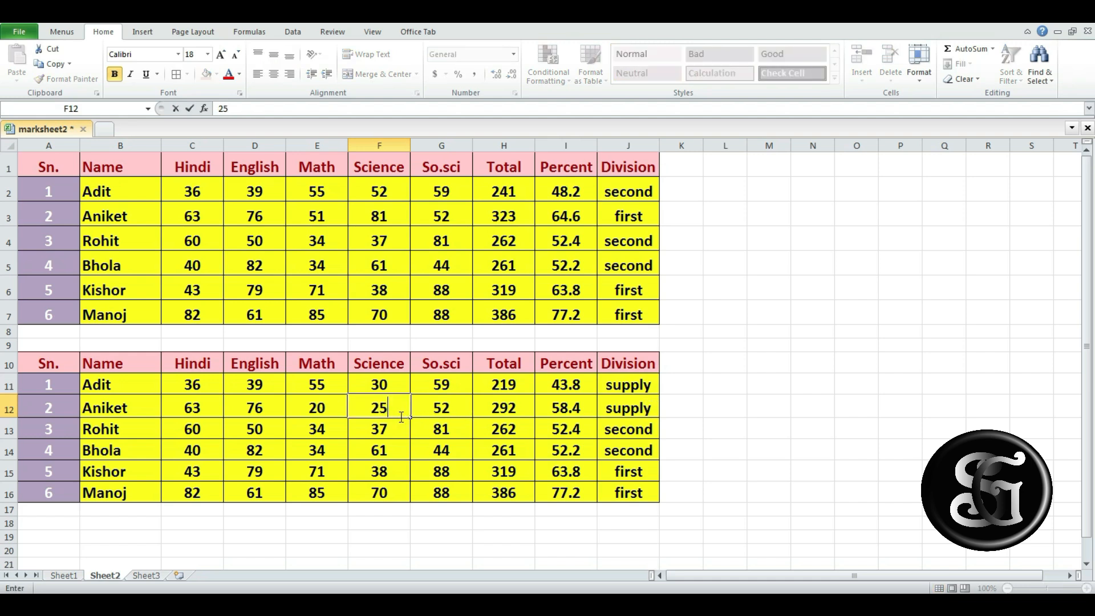
key("Tab")
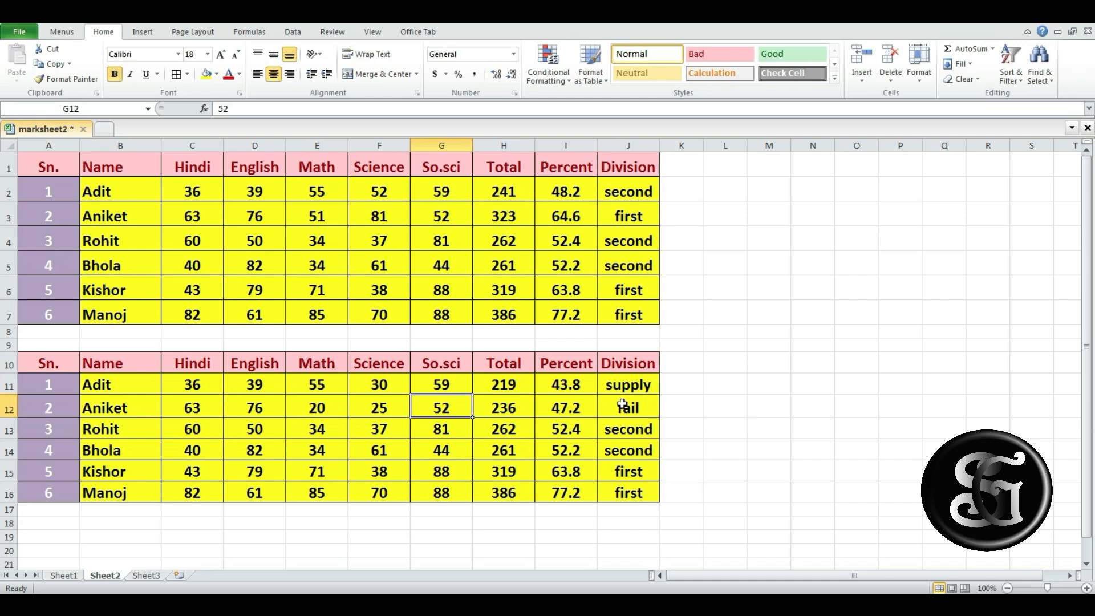
Step: Compare the Division formulas of the two marksheets in cells J12, J2 and J11
left_click(623, 405)
left_click(630, 191)
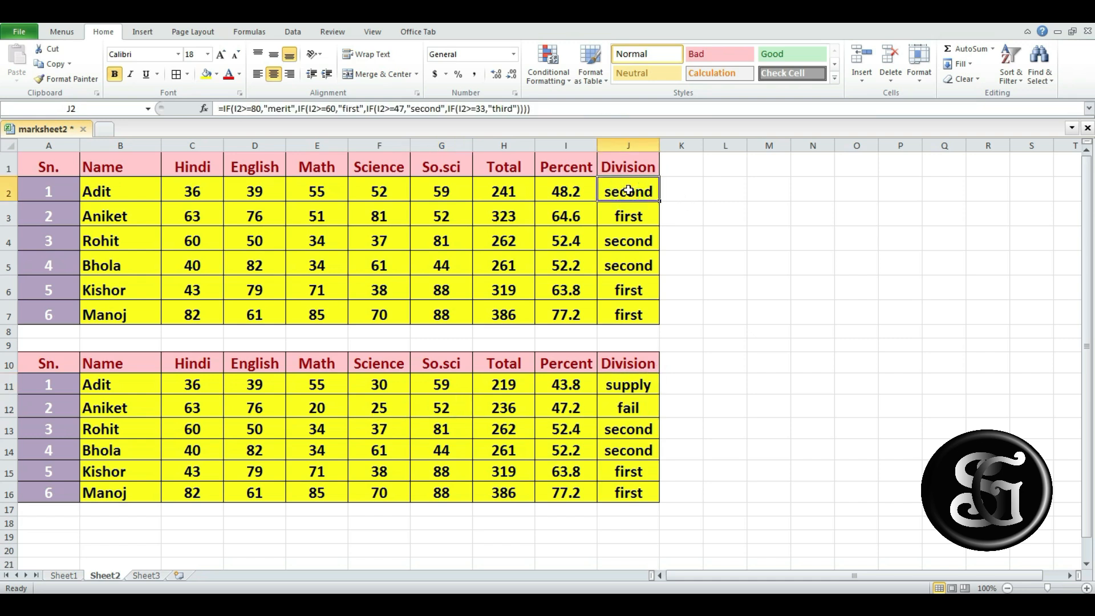
left_click(626, 387)
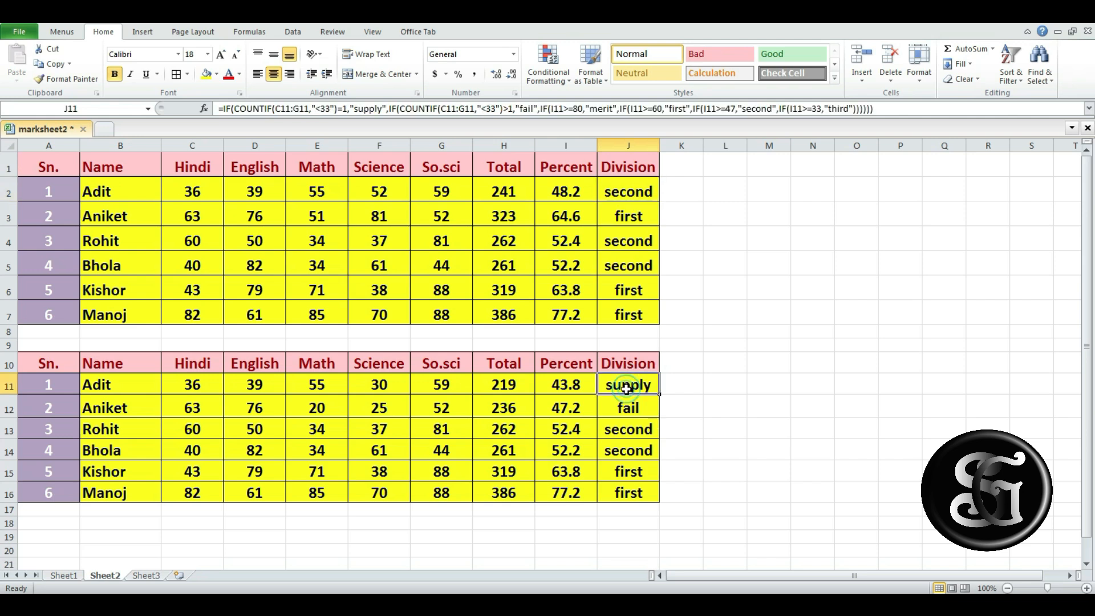